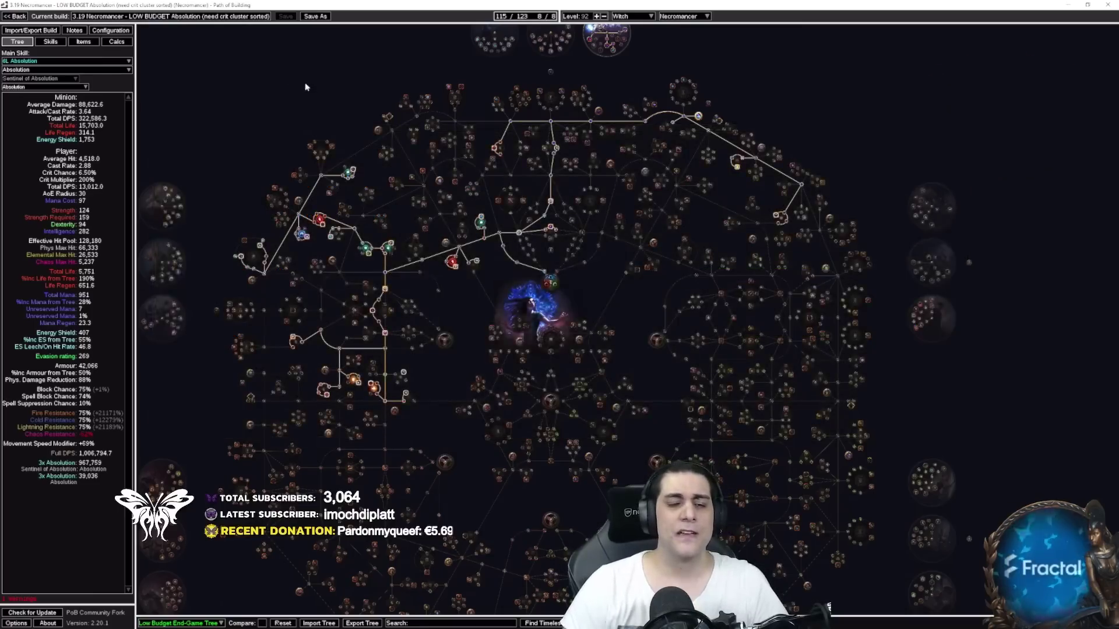
Step: Load the 'LvLing Tree lvl 13' spec (14 of 123 points) and inspect Enduring Bond up close
{"action": "left_click_drag", "start_coordinate": [300, 86], "coordinate": [266, 82]}
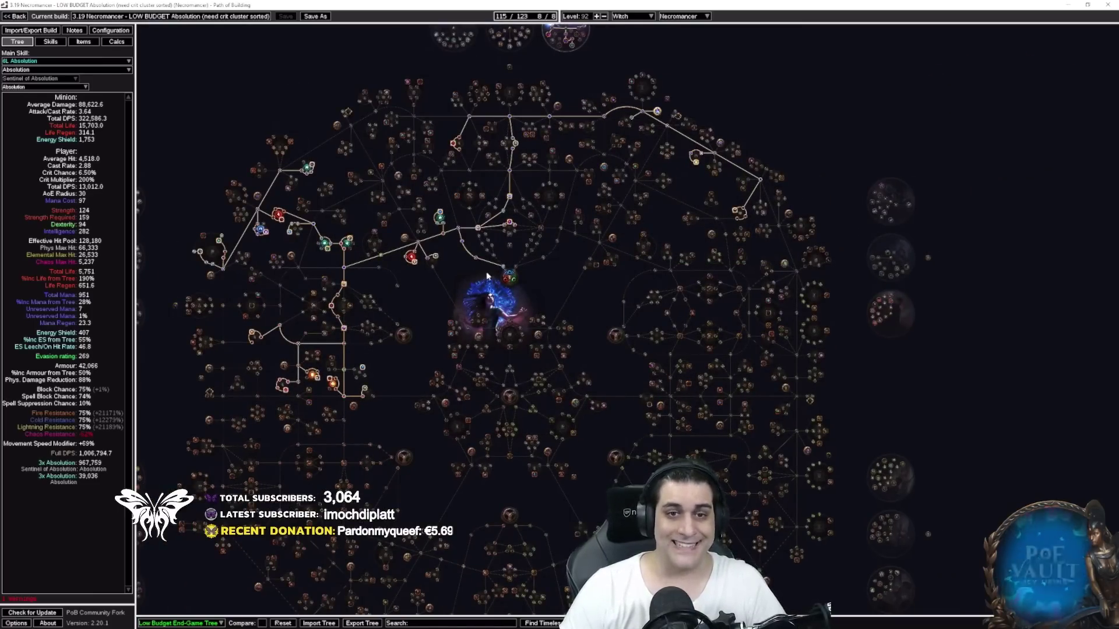
{"action": "scroll", "coordinate": [485, 279], "scroll_direction": "up", "scroll_amount": 3}
{"action": "left_click_drag", "start_coordinate": [434, 252], "coordinate": [509, 345]}
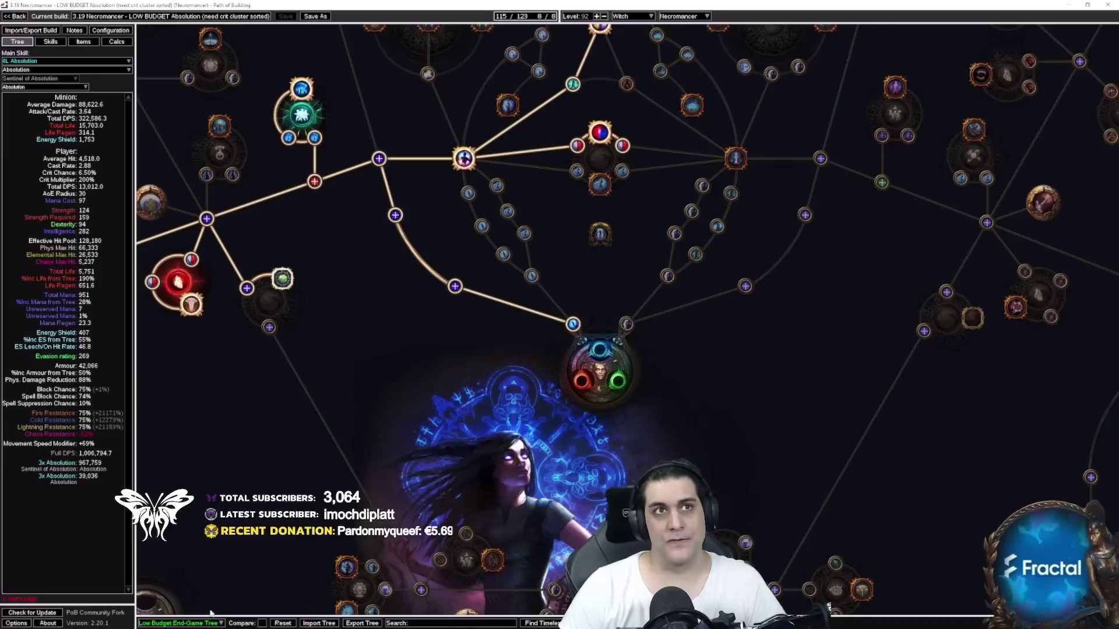
{"action": "left_click", "coordinate": [189, 623]}
{"action": "left_click", "coordinate": [187, 586]}
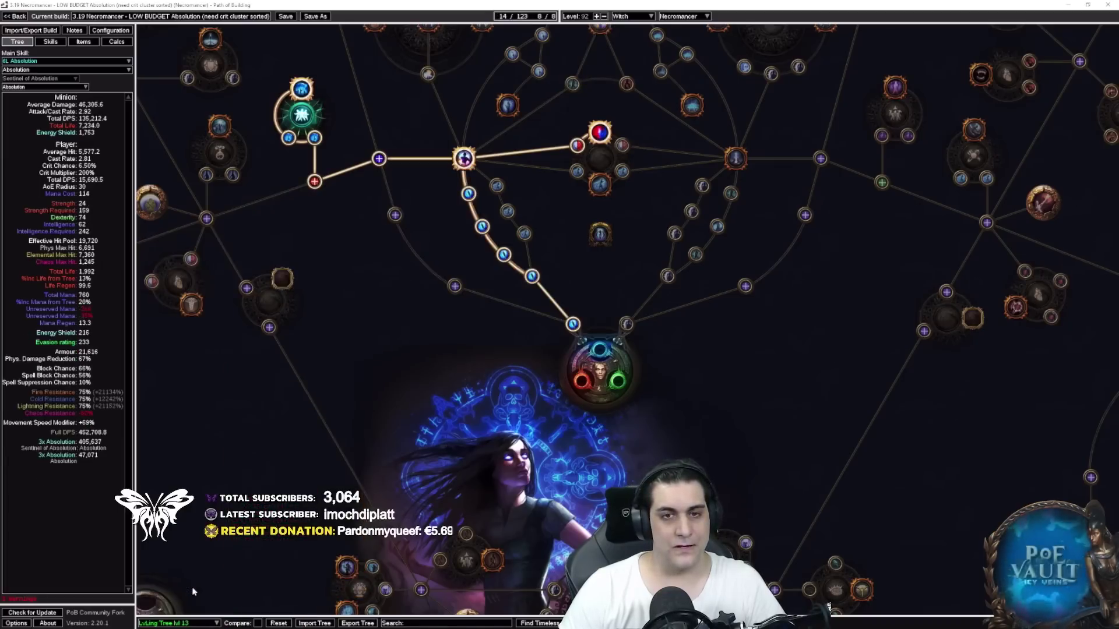
{"action": "left_click_drag", "start_coordinate": [425, 340], "coordinate": [493, 380]}
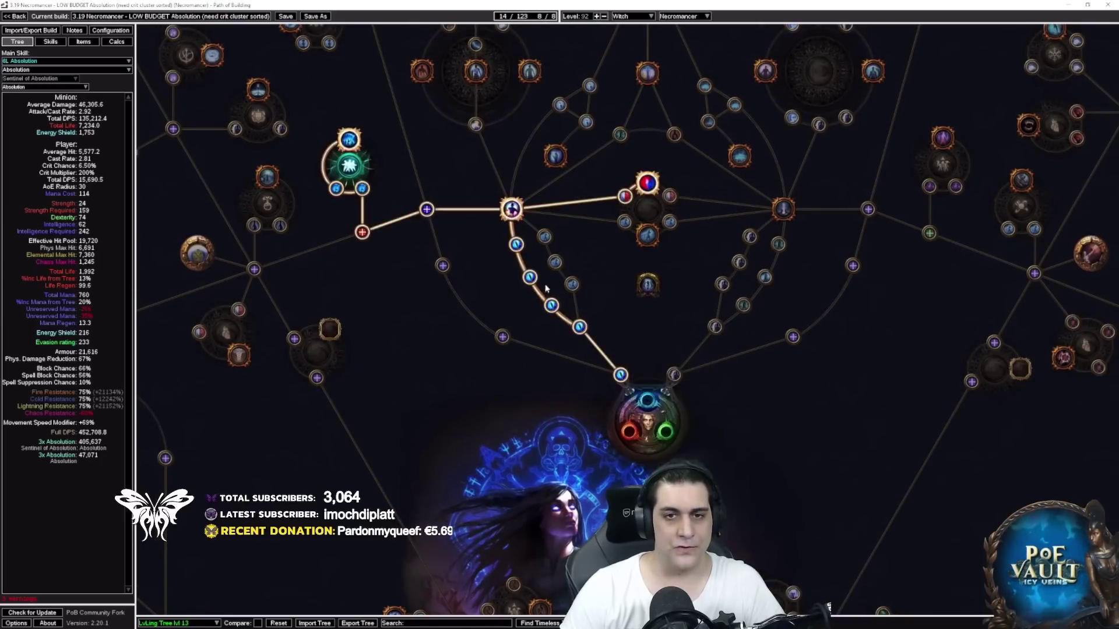
{"action": "mouse_move", "coordinate": [355, 142]}
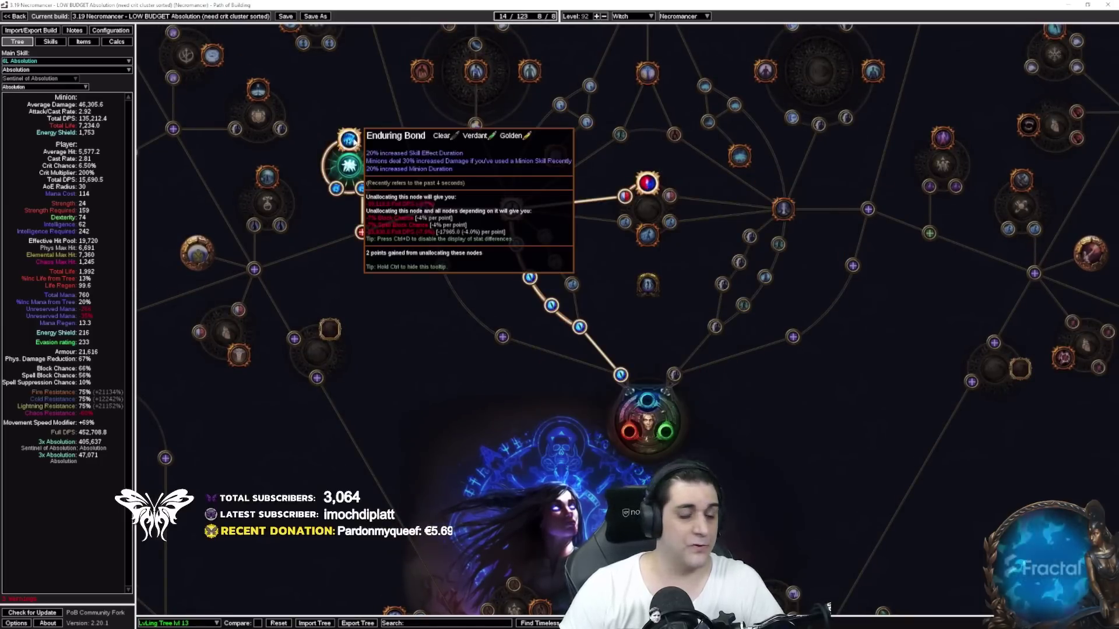
{"action": "scroll", "coordinate": [355, 142], "scroll_direction": "down", "scroll_amount": 4}
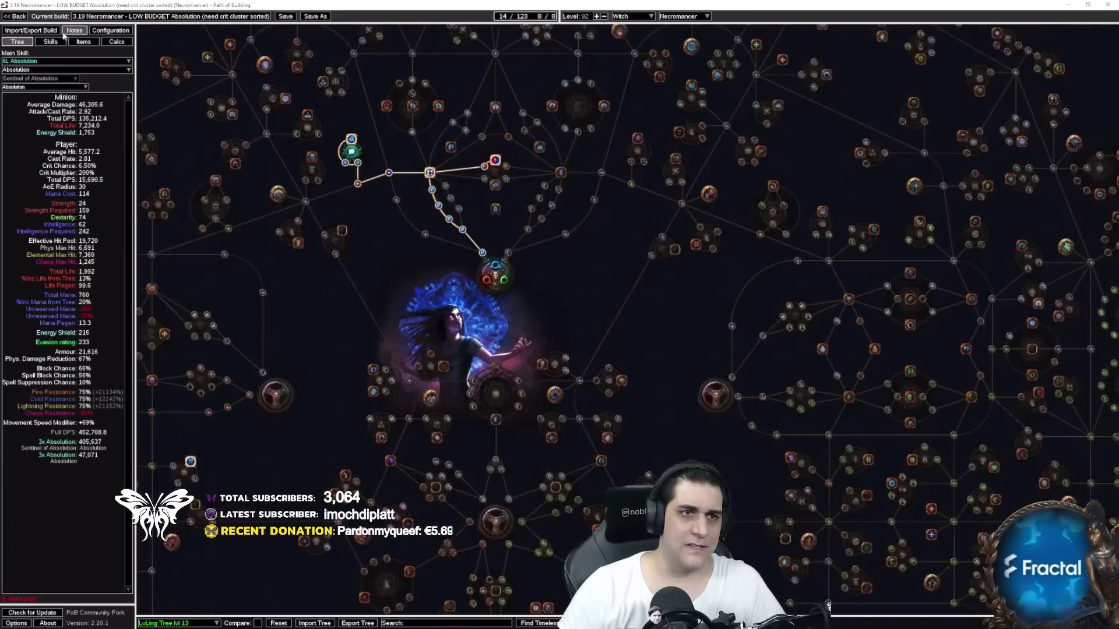
{"action": "left_click", "coordinate": [51, 42]}
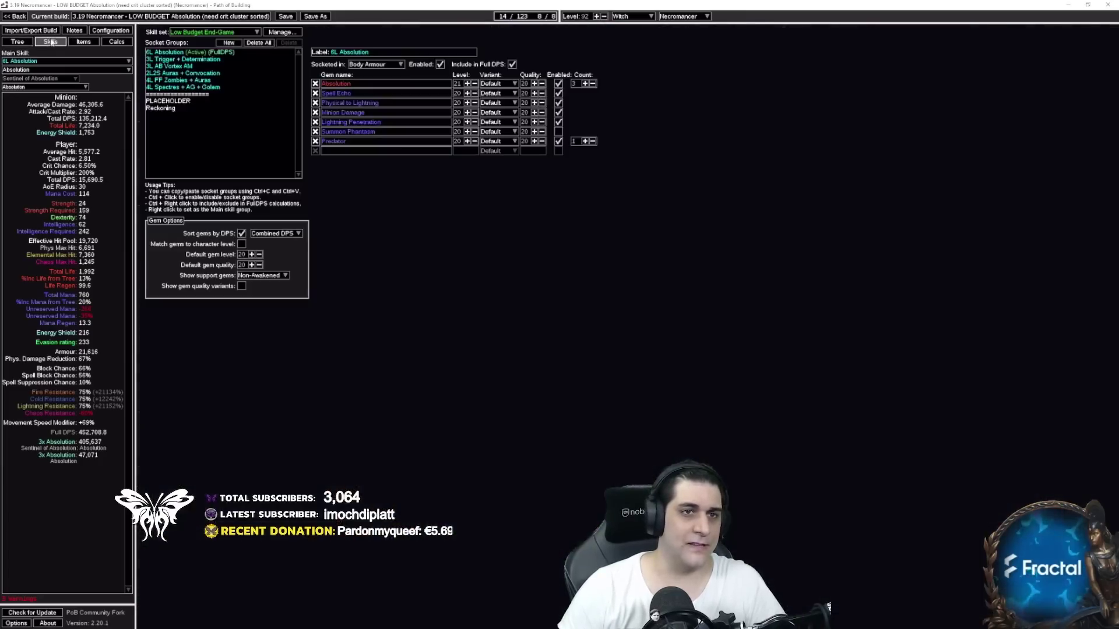
{"action": "left_click", "coordinate": [245, 35]}
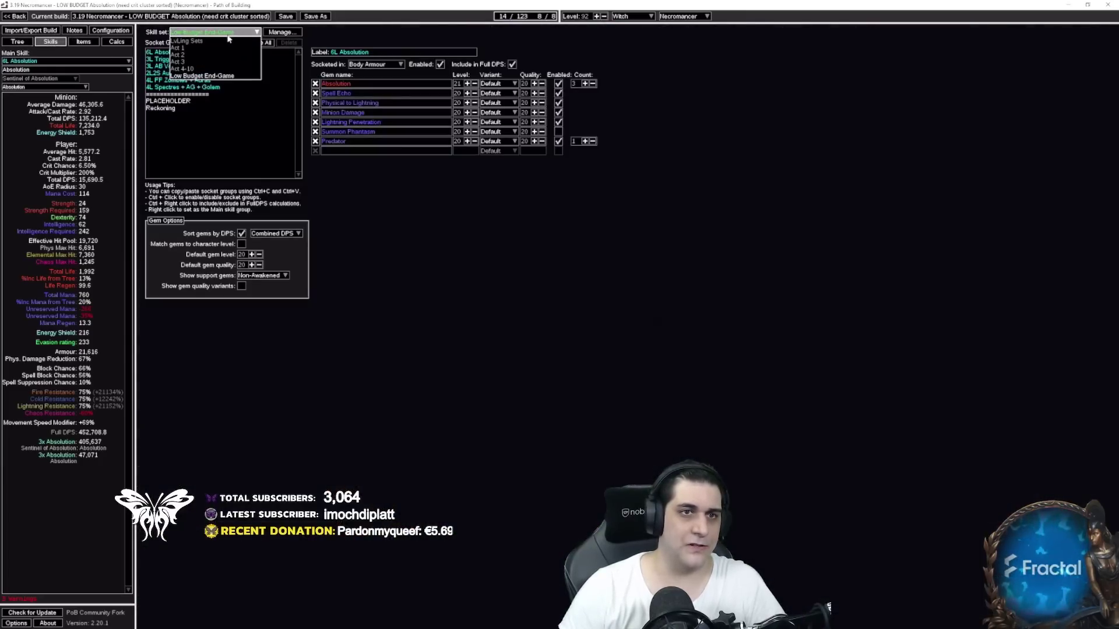
{"action": "left_click", "coordinate": [193, 49]}
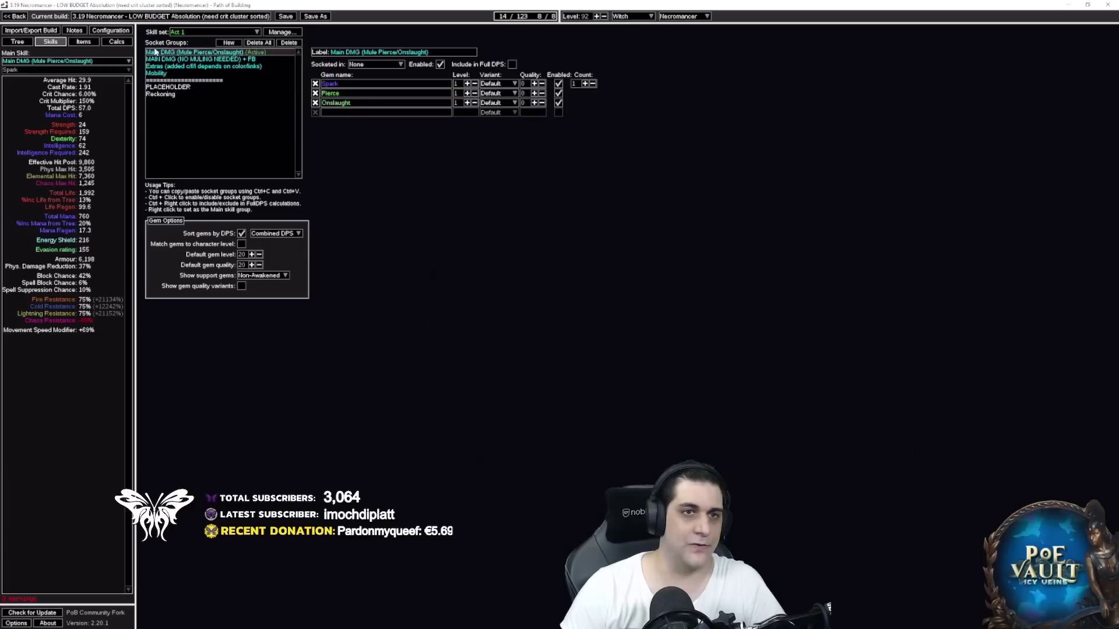
{"action": "left_click", "coordinate": [198, 52]}
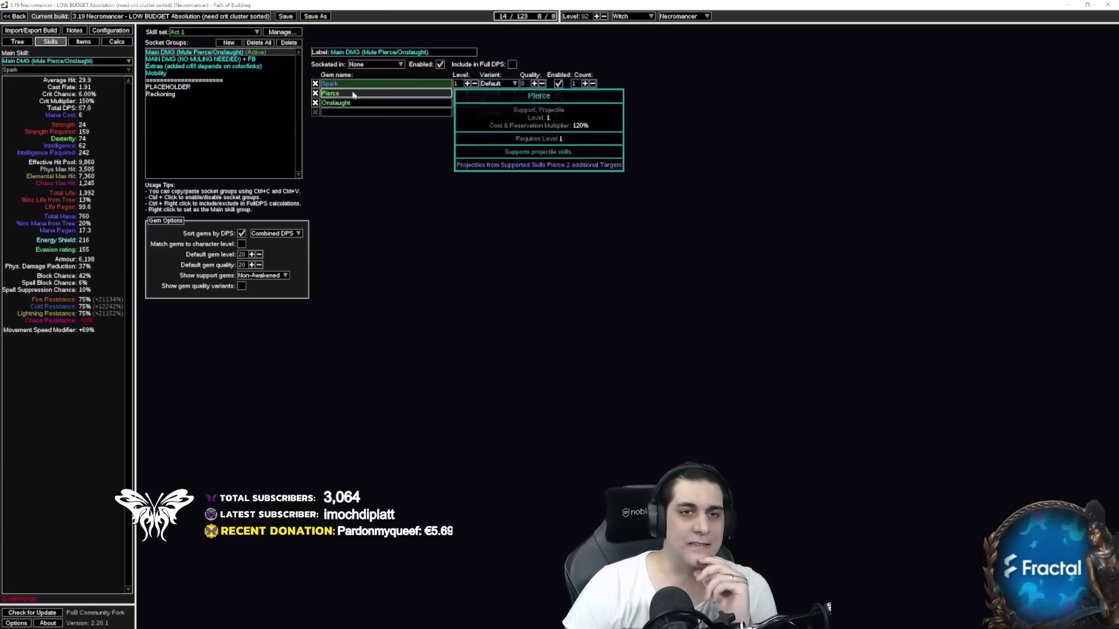
{"action": "left_click", "coordinate": [195, 59]}
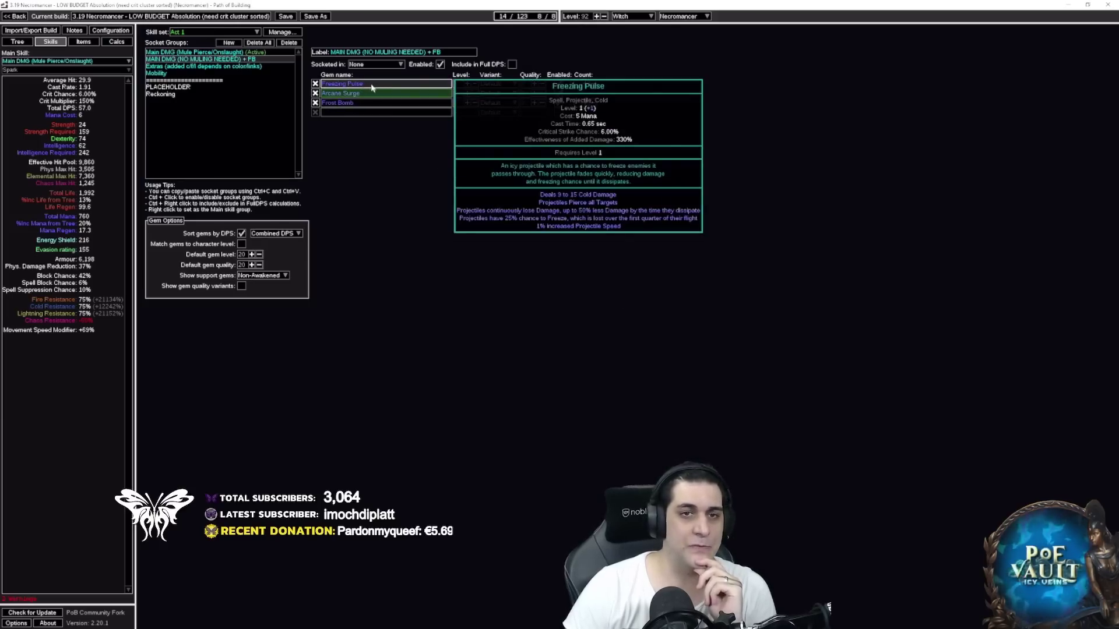
{"action": "left_click", "coordinate": [227, 66]}
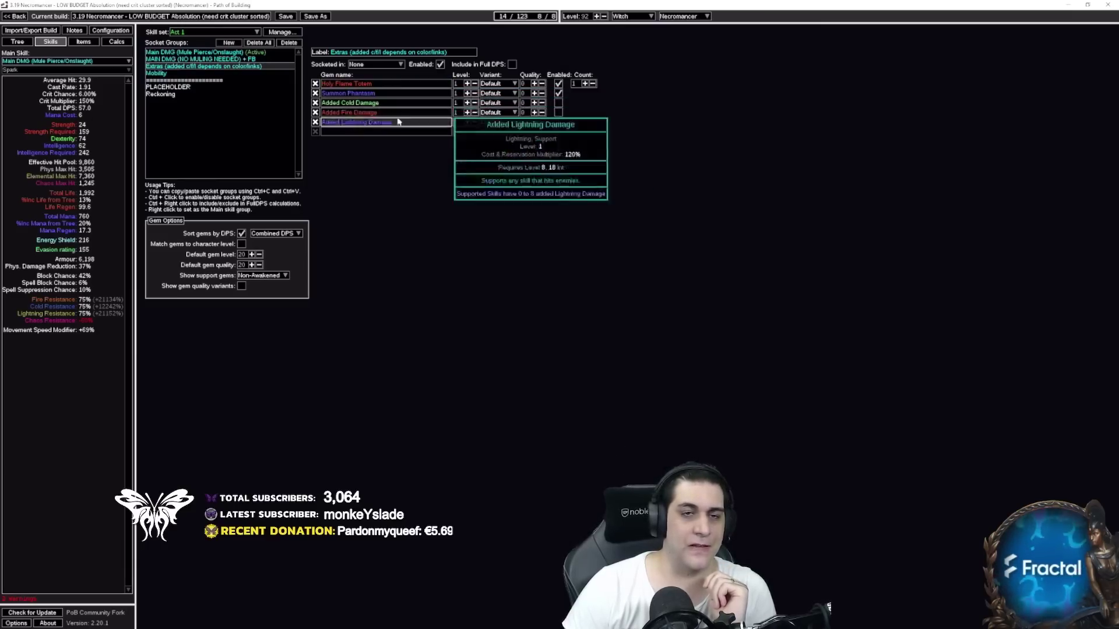
{"action": "left_click", "coordinate": [169, 73]}
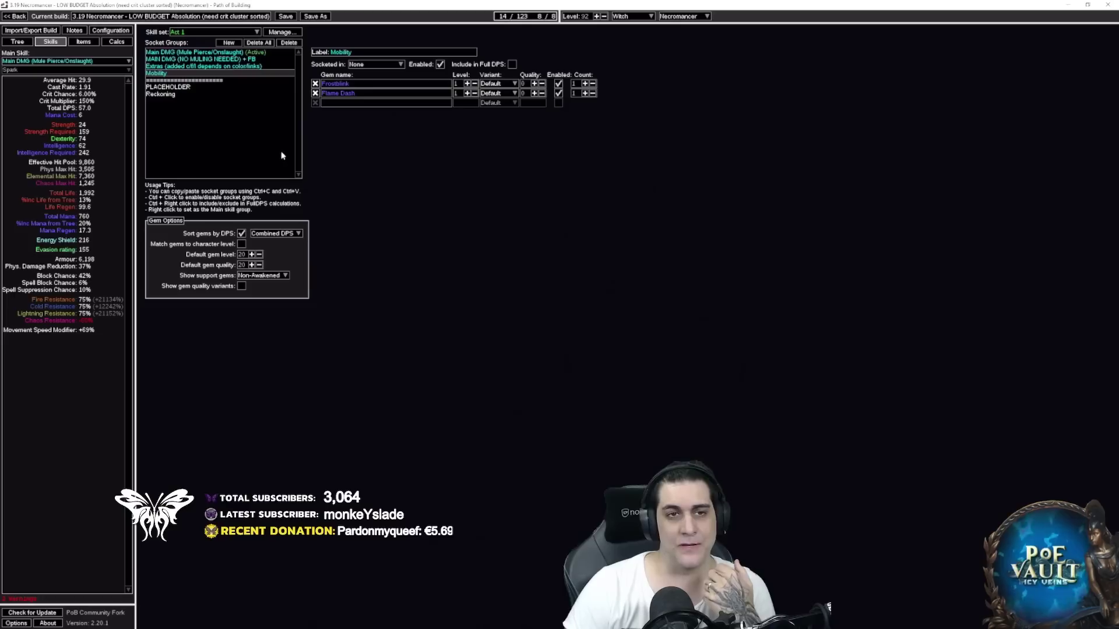
{"action": "left_click", "coordinate": [213, 32]}
{"action": "left_click", "coordinate": [183, 52]}
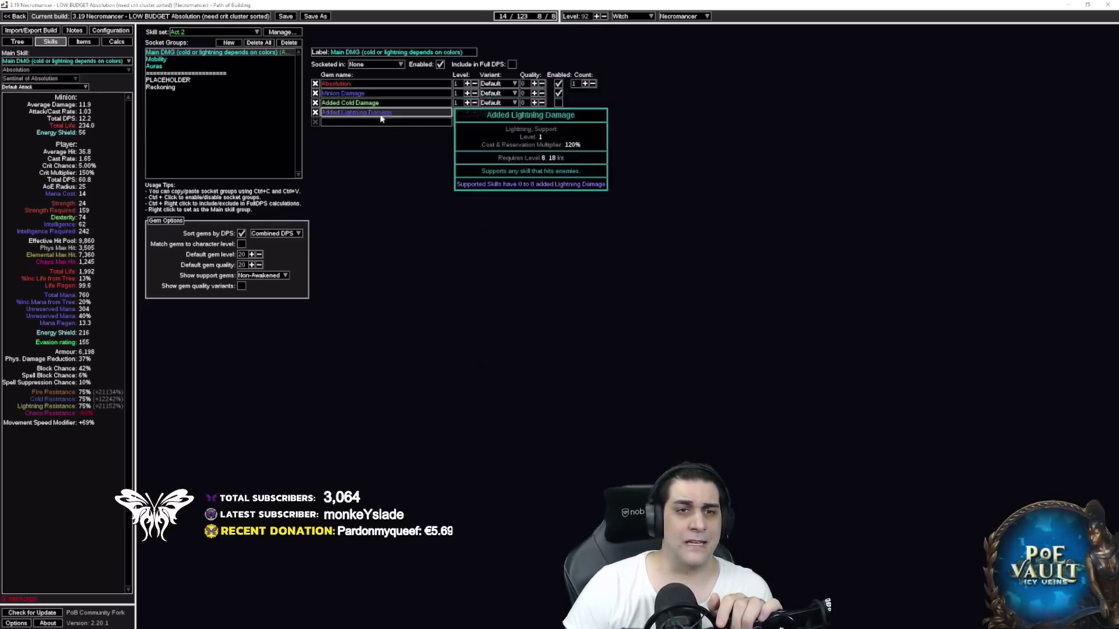
{"action": "left_click", "coordinate": [215, 59]}
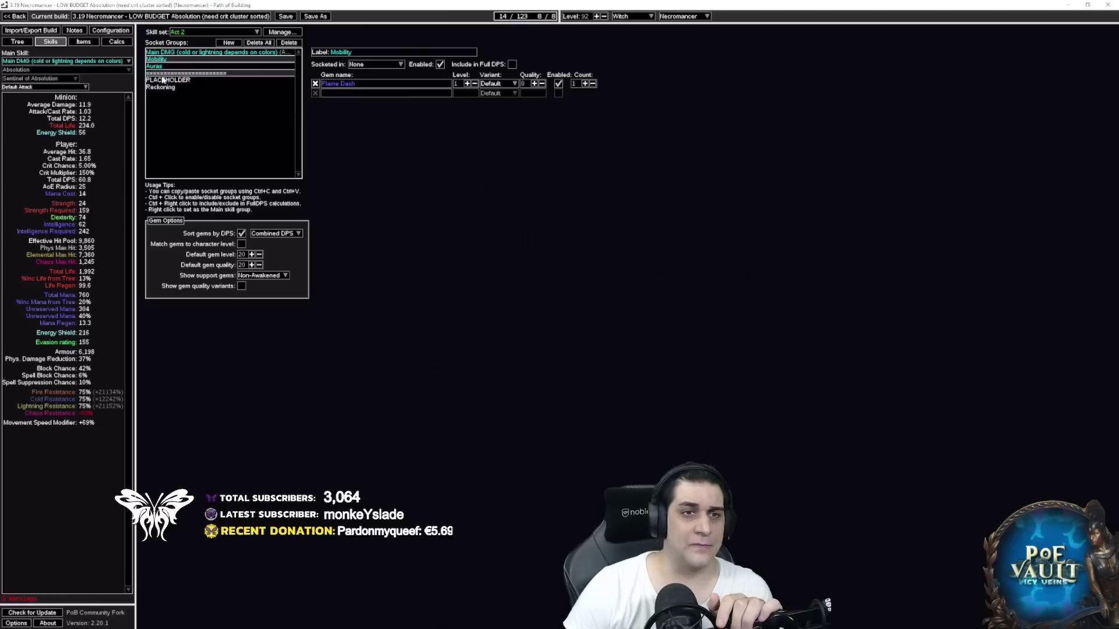
{"action": "left_click", "coordinate": [228, 66]}
{"action": "mouse_move", "coordinate": [367, 85]}
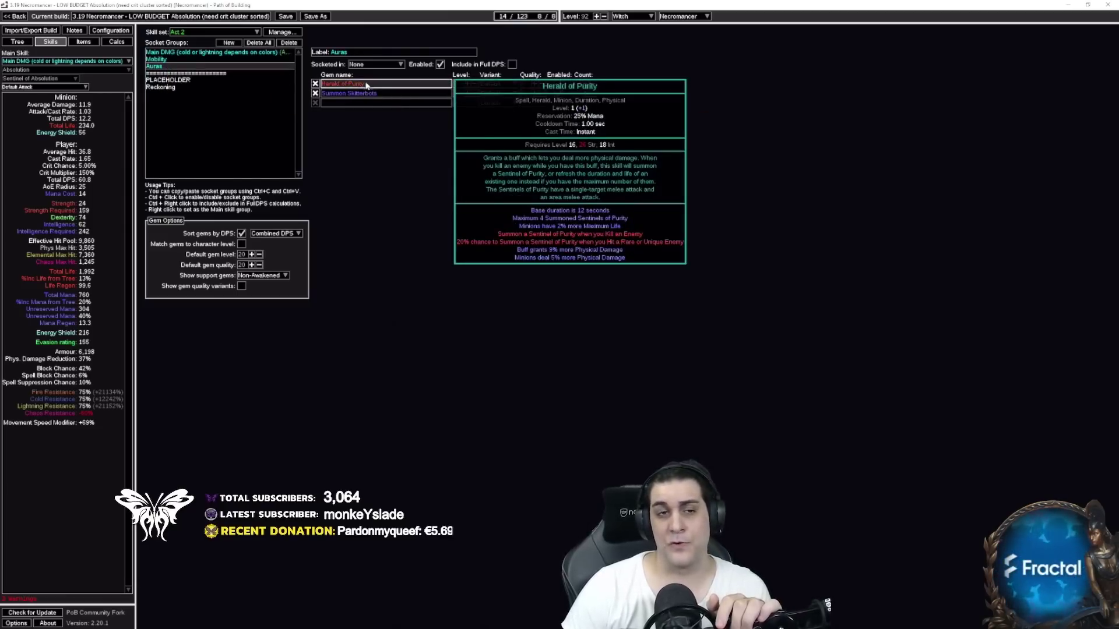
{"action": "left_click", "coordinate": [216, 32]}
{"action": "left_click", "coordinate": [199, 44]}
{"action": "left_click", "coordinate": [179, 74]}
{"action": "left_click", "coordinate": [160, 51]}
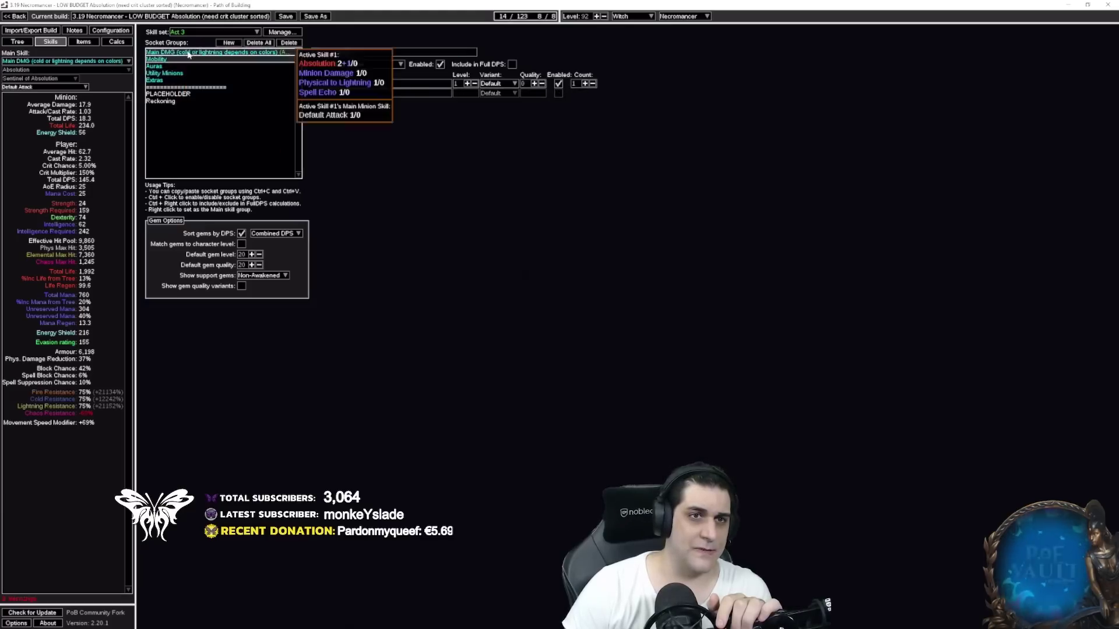
{"action": "left_click", "coordinate": [214, 32]}
{"action": "left_click", "coordinate": [189, 69]}
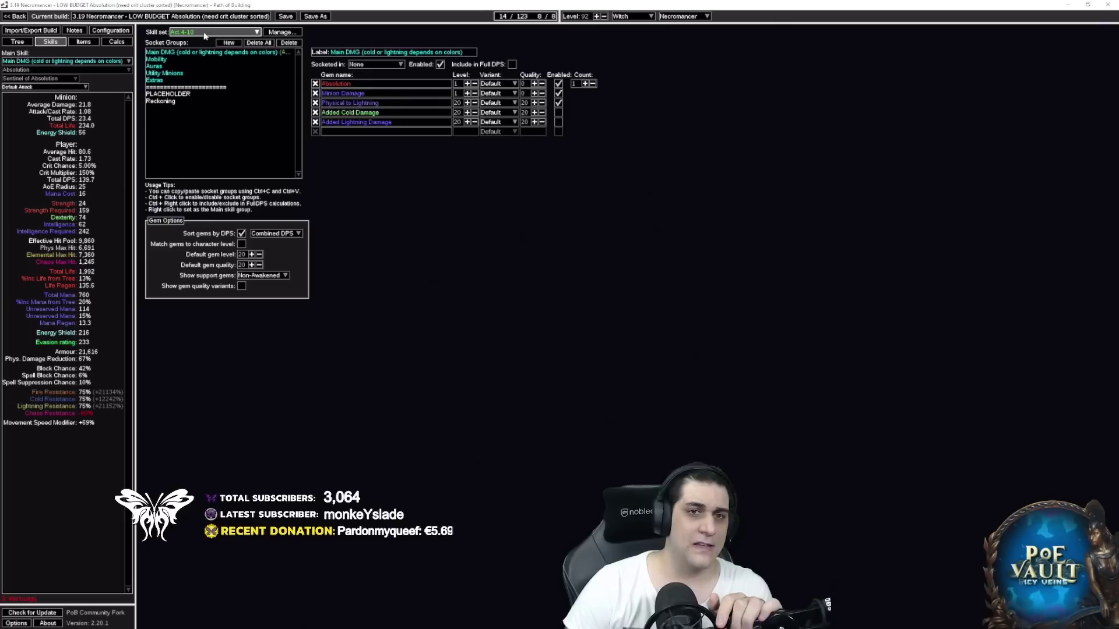
{"action": "left_click", "coordinate": [175, 52]}
{"action": "left_click", "coordinate": [201, 34]}
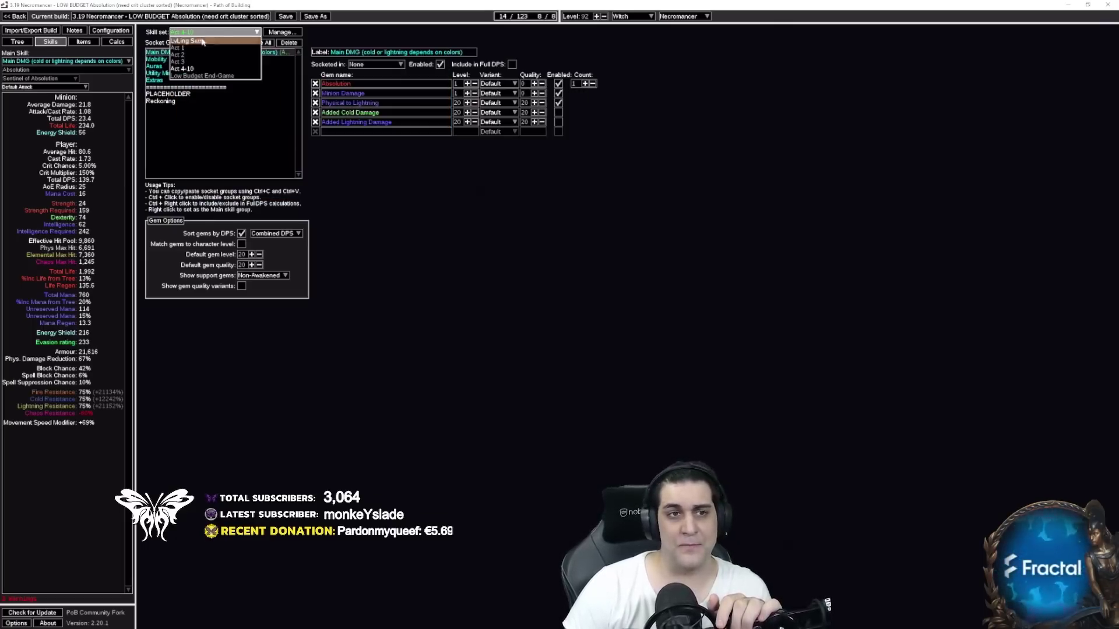
{"action": "left_click", "coordinate": [192, 76]}
{"action": "left_click", "coordinate": [18, 42]}
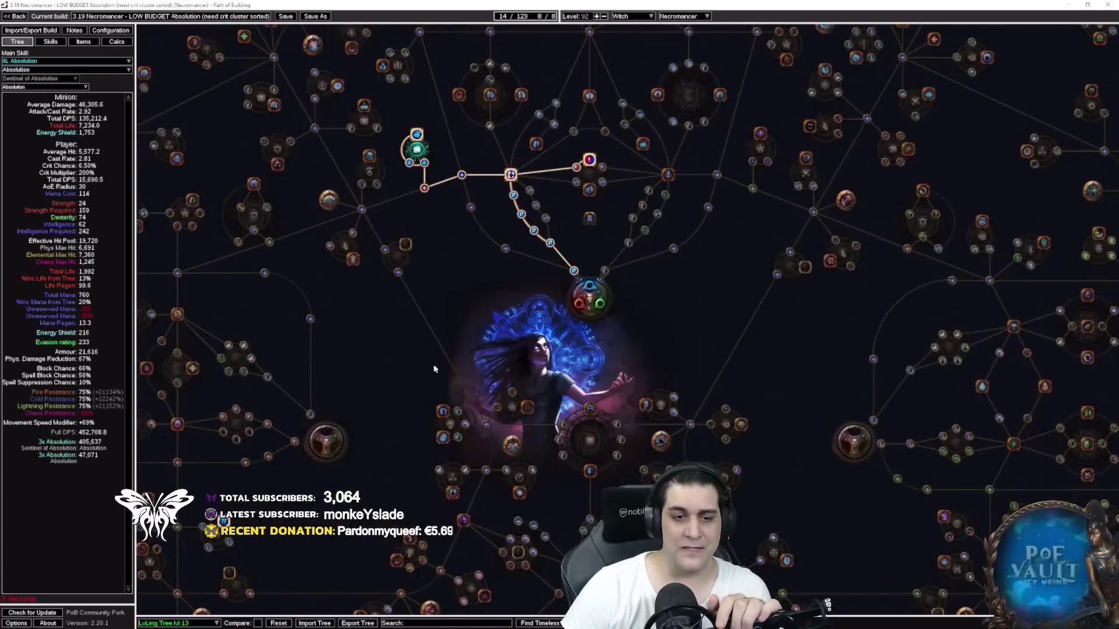
Step: Load the 'LvLing Tree lvl 41' passive tree and zoom out to view it
{"action": "left_click", "coordinate": [207, 622]}
{"action": "left_click", "coordinate": [261, 535]}
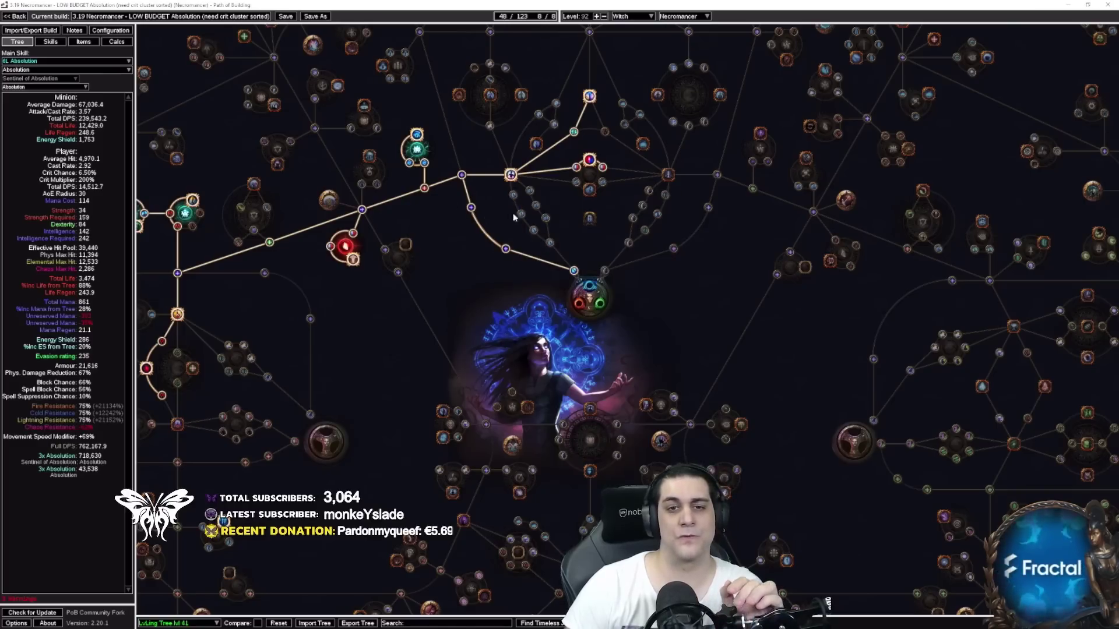
{"action": "scroll", "coordinate": [595, 282], "scroll_direction": "down", "scroll_amount": 2}
{"action": "scroll", "coordinate": [577, 270], "scroll_direction": "down", "scroll_amount": 2}
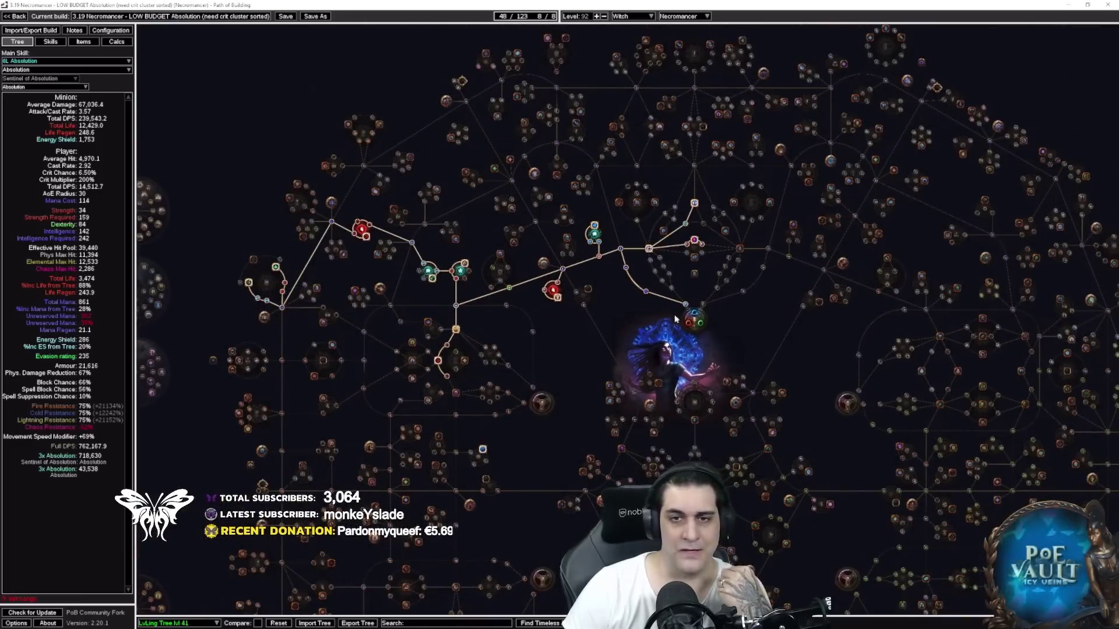
Step: Switch to 'LvLing Tree lvl 62' (80 of 123 points) and zoom in on Eldritch Battery
{"action": "left_click", "coordinate": [198, 623]}
{"action": "left_click", "coordinate": [171, 600]}
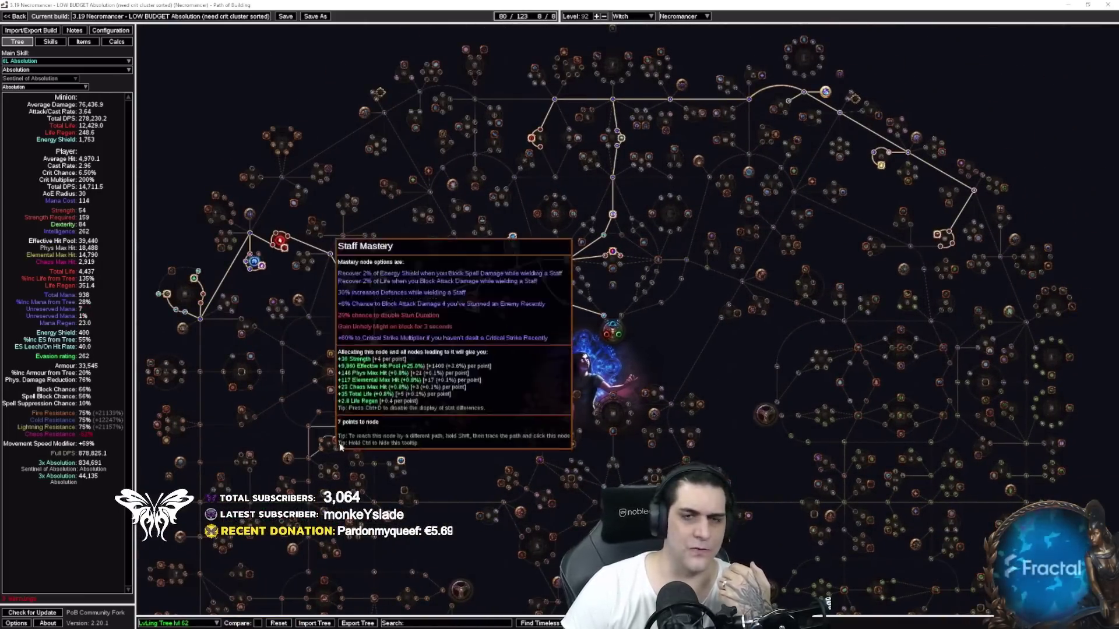
{"action": "scroll", "coordinate": [781, 129], "scroll_direction": "up", "scroll_amount": 3}
{"action": "scroll", "coordinate": [602, 218], "scroll_direction": "up", "scroll_amount": 4}
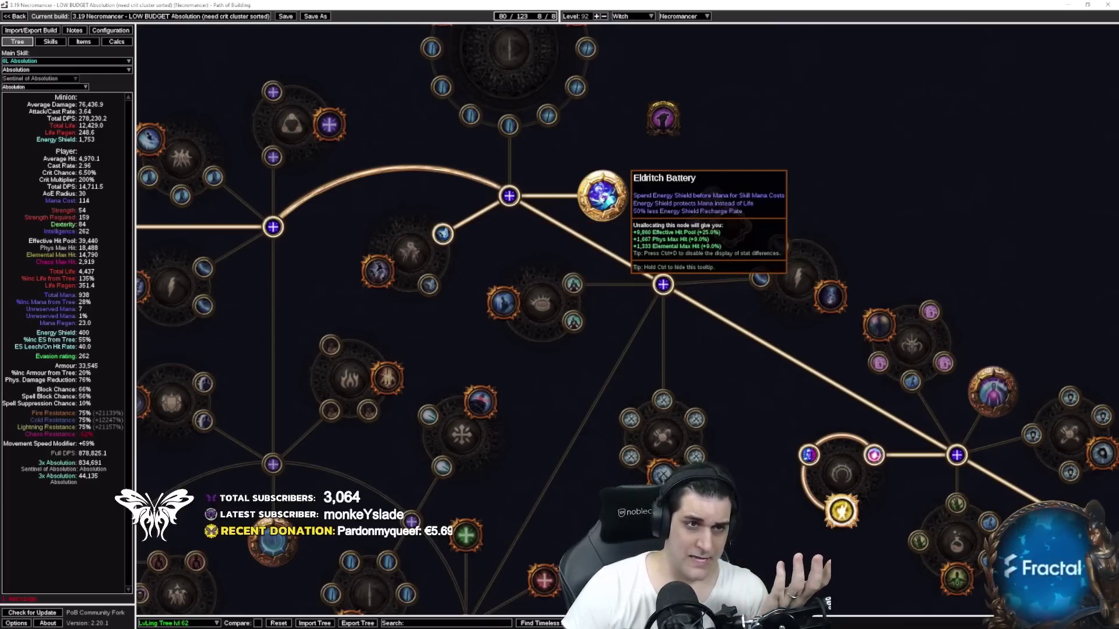
{"action": "scroll", "coordinate": [602, 199], "scroll_direction": "down", "scroll_amount": 6}
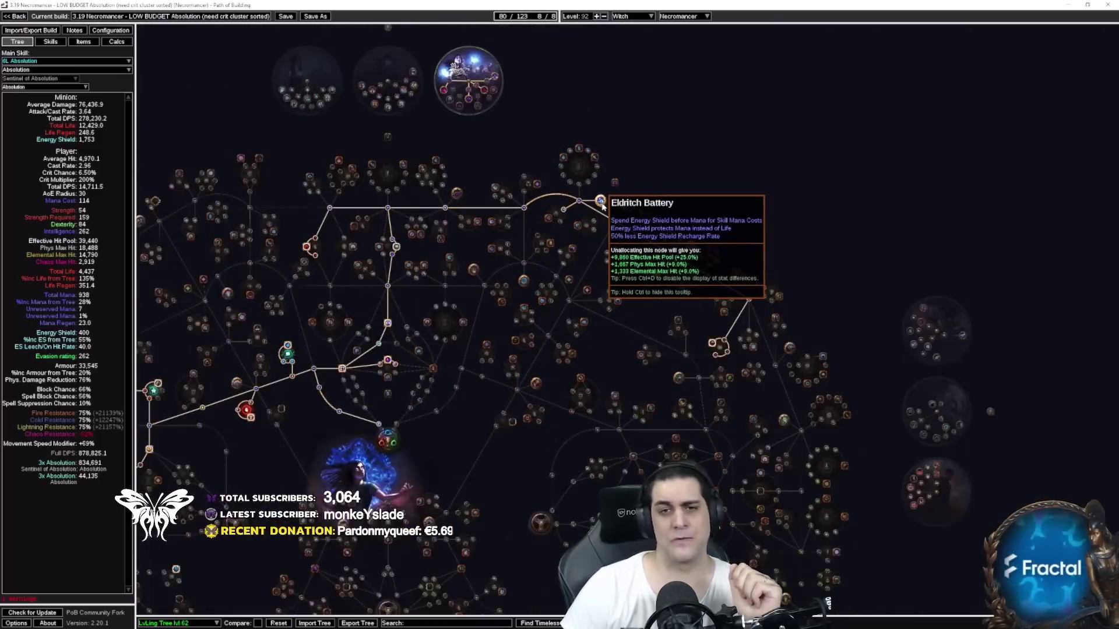
{"action": "scroll", "coordinate": [602, 201], "scroll_direction": "down", "scroll_amount": 2}
{"action": "scroll", "coordinate": [527, 338], "scroll_direction": "up", "scroll_amount": 1}
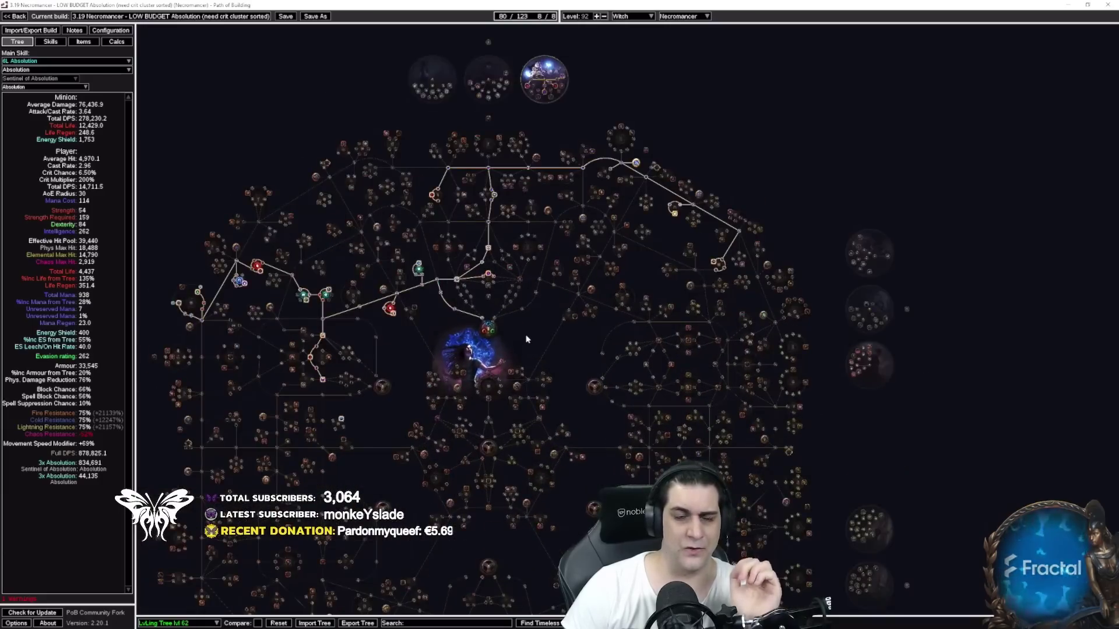
{"action": "mouse_move", "coordinate": [527, 338]}
{"action": "left_mouse_down"}
{"action": "mouse_move", "coordinate": [559, 355]}
{"action": "mouse_move", "coordinate": [537, 372]}
{"action": "left_mouse_up"}
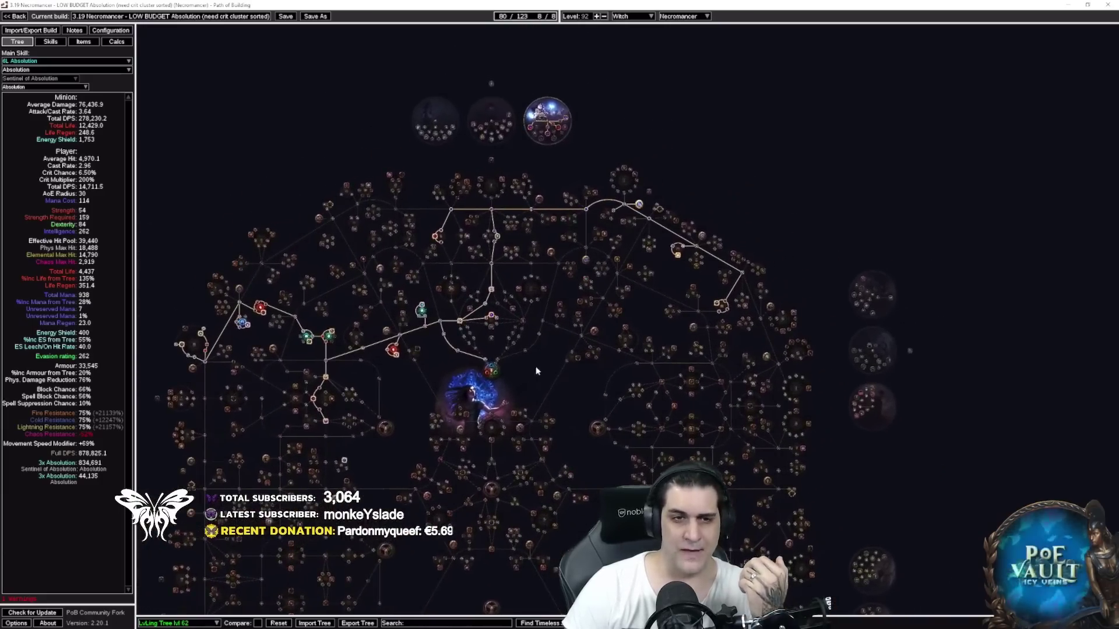
Step: Switch to the 'Low Budget End-Game Tree', look it over, and briefly check the skill gems
{"action": "left_click", "coordinate": [168, 611]}
{"action": "left_click", "coordinate": [175, 609]}
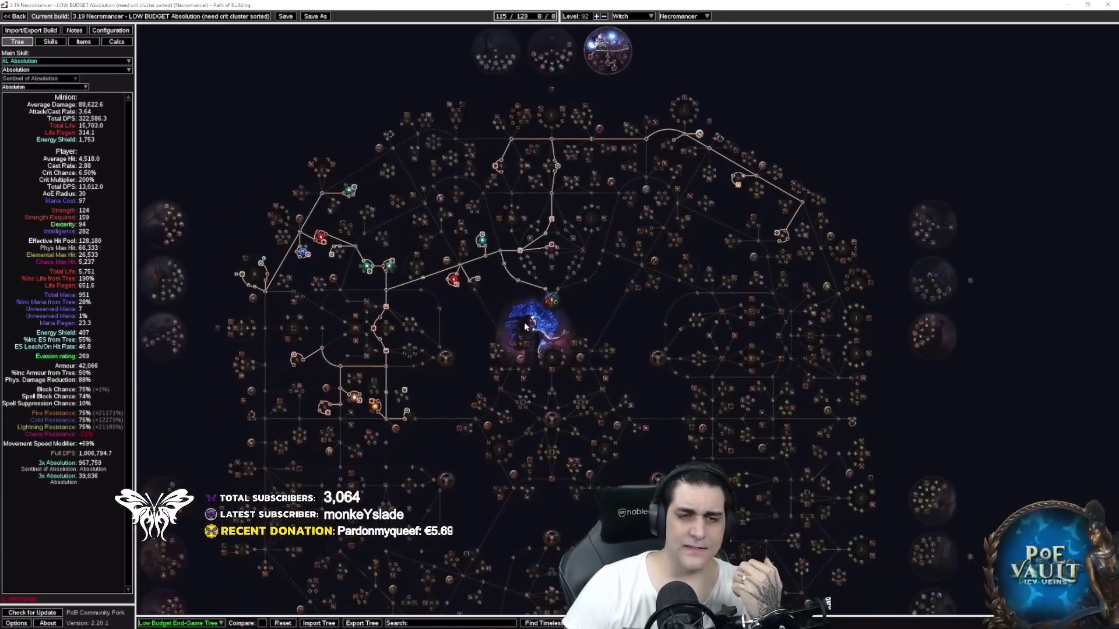
{"action": "scroll", "coordinate": [519, 324], "scroll_direction": "up", "scroll_amount": 2}
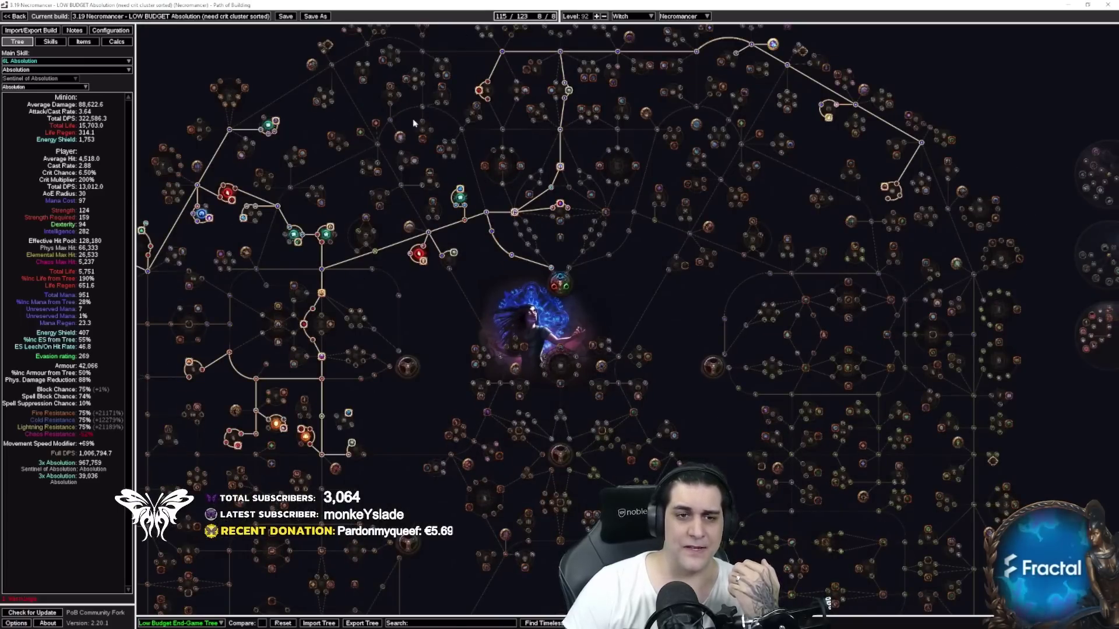
{"action": "mouse_move", "coordinate": [277, 425]}
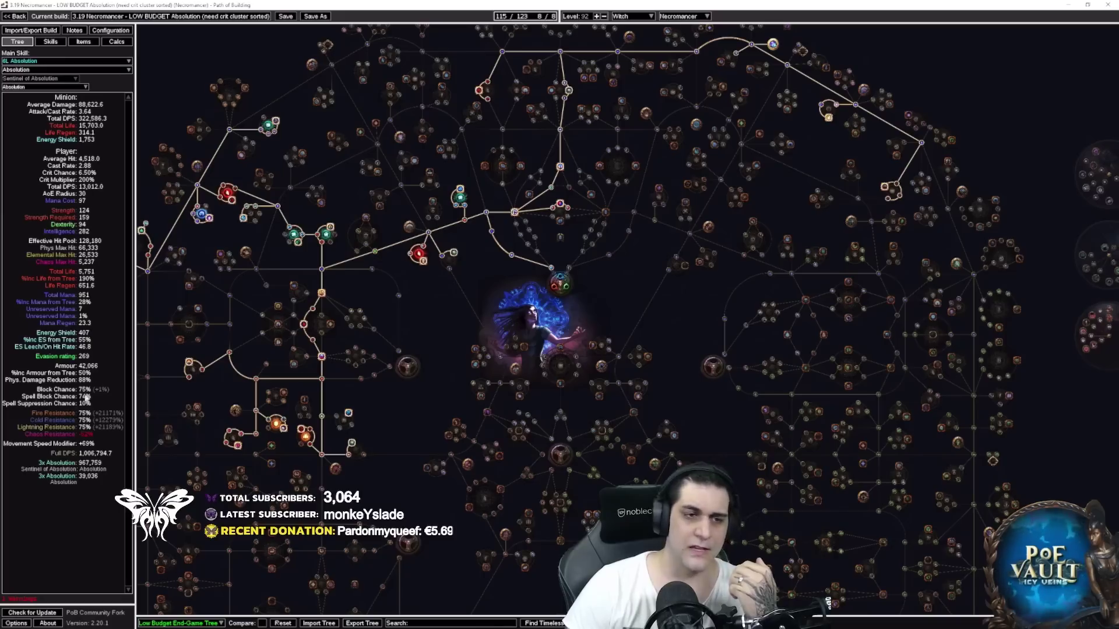
{"action": "mouse_move", "coordinate": [492, 310]}
{"action": "left_mouse_down"}
{"action": "mouse_move", "coordinate": [491, 324]}
{"action": "mouse_move", "coordinate": [464, 294]}
{"action": "mouse_move", "coordinate": [483, 281]}
{"action": "left_mouse_up"}
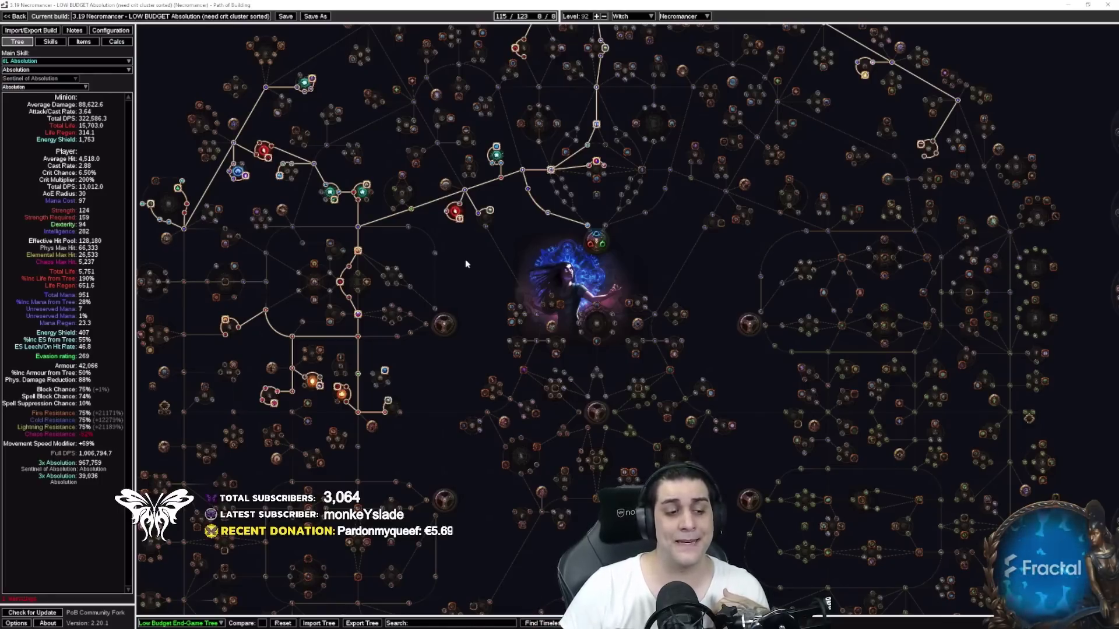
{"action": "left_click", "coordinate": [51, 41]}
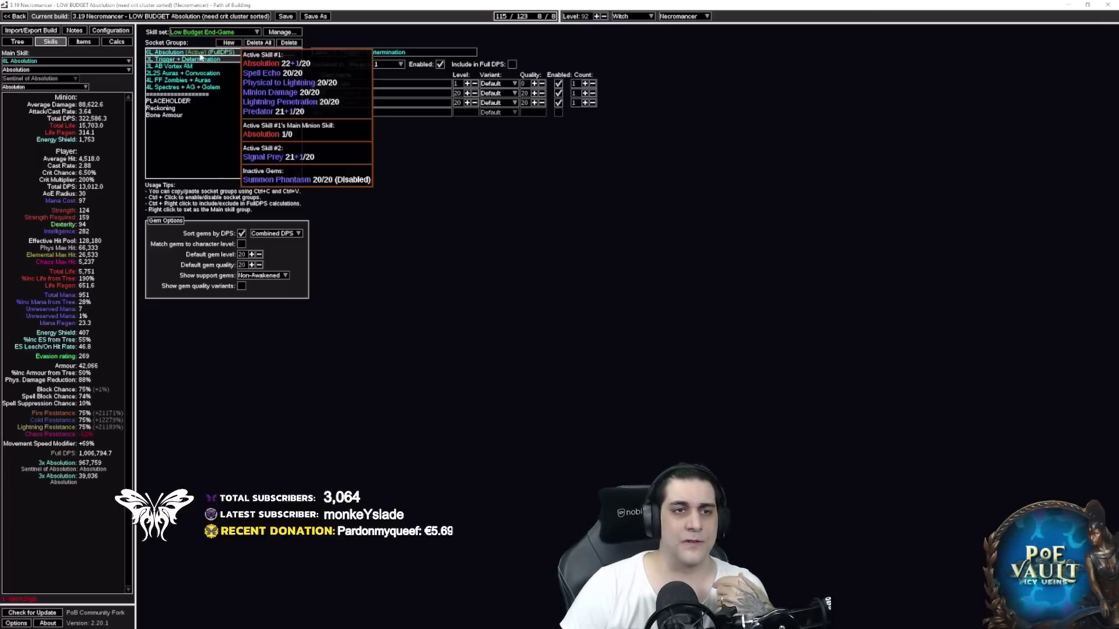
{"action": "left_click", "coordinate": [31, 43]}
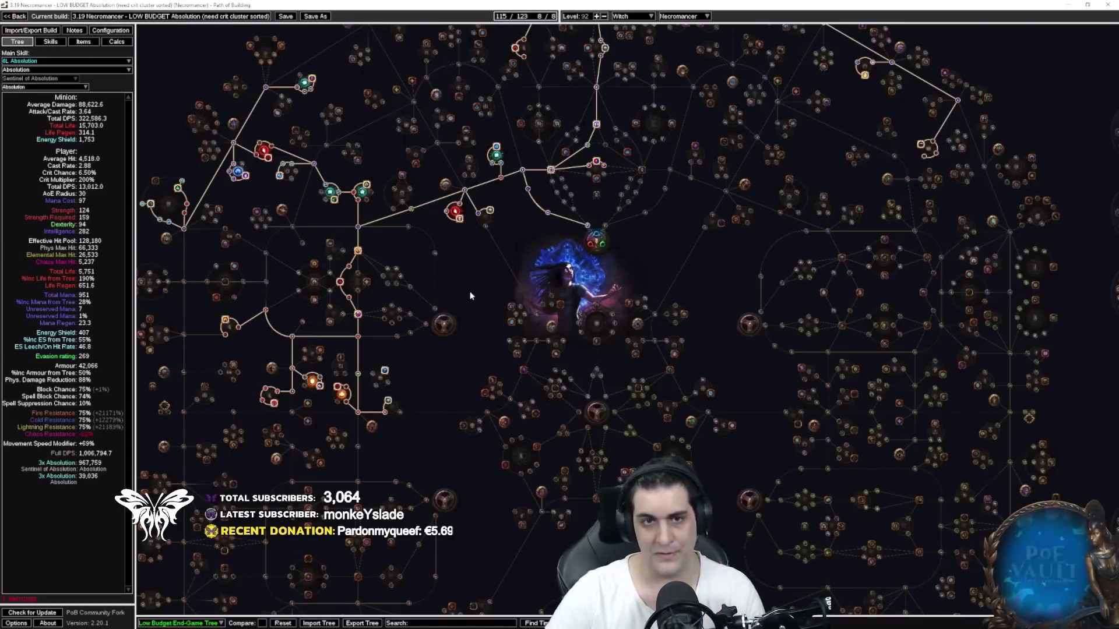
Step: Open Configuration and edit the Custom Modifiers text, selecting the minion critical strike line
{"action": "left_click", "coordinate": [111, 30]}
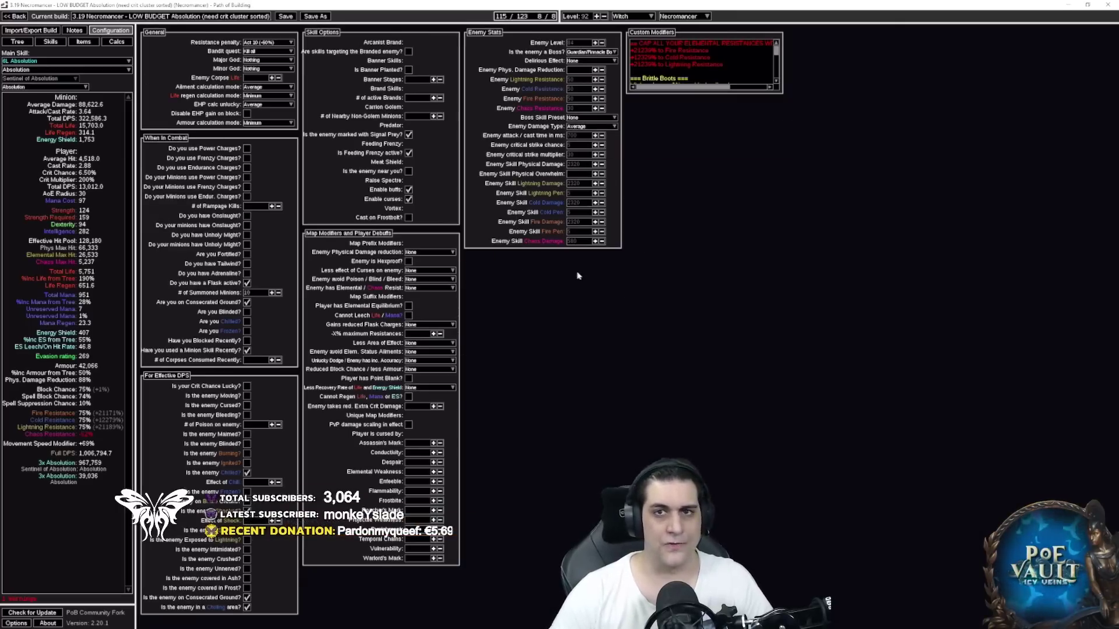
{"action": "left_click", "coordinate": [681, 47]}
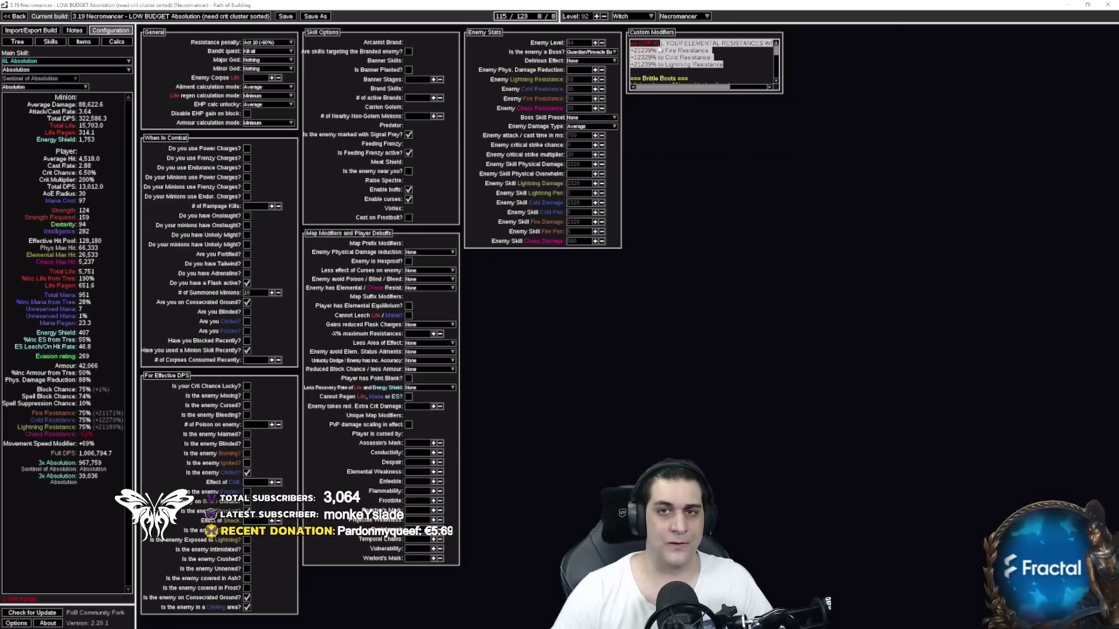
{"action": "left_click", "coordinate": [735, 57]}
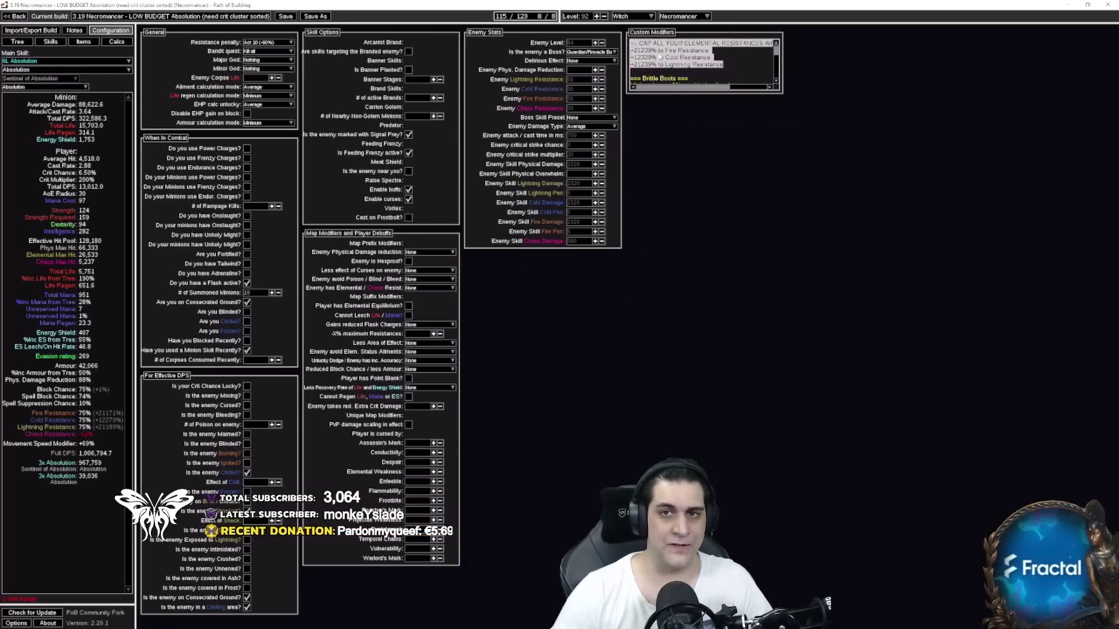
{"action": "scroll", "coordinate": [739, 75], "scroll_direction": "down", "scroll_amount": 1}
{"action": "left_click_drag", "start_coordinate": [756, 65], "coordinate": [633, 63]}
{"action": "key", "text": "BackSpace"}
{"action": "scroll", "coordinate": [736, 48], "scroll_direction": "down", "scroll_amount": 1}
{"action": "left_click_drag", "start_coordinate": [749, 65], "coordinate": [650, 67]}
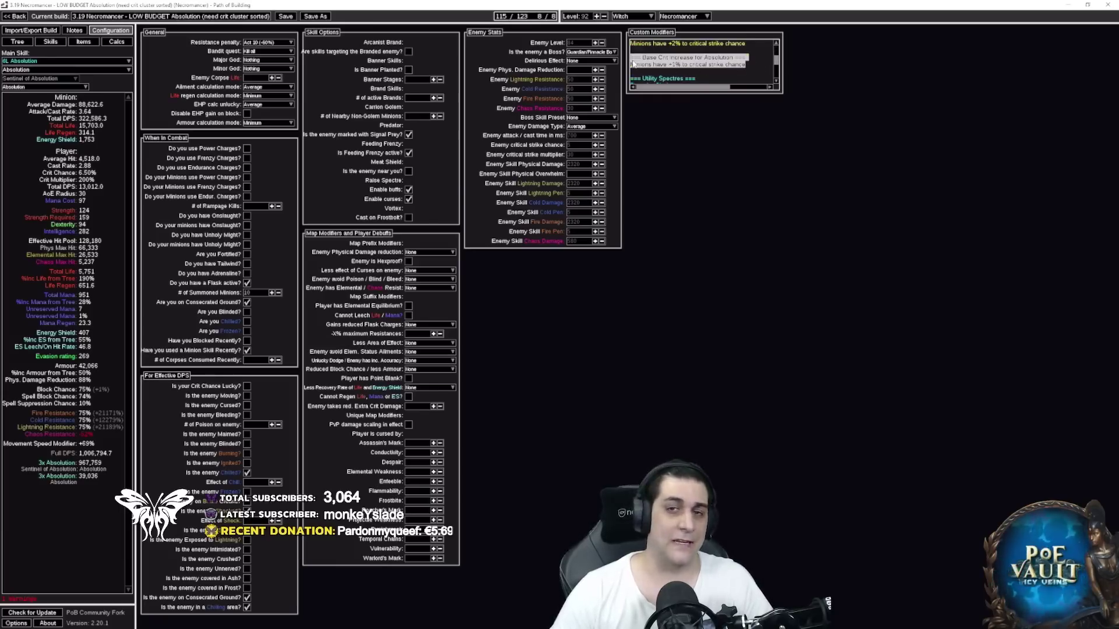
{"action": "left_click", "coordinate": [722, 67]}
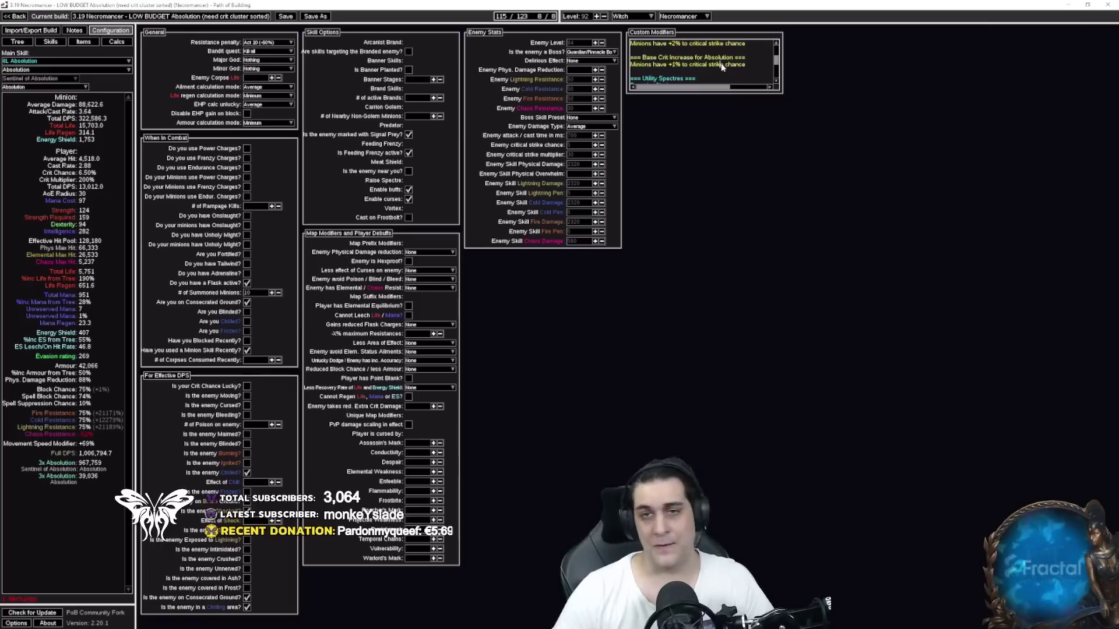
Step: Uncomment 'Nearby enemies take 50% increased lightning damage' to test DPS, then restore the '#'
{"action": "scroll", "coordinate": [722, 66], "scroll_direction": "down", "scroll_amount": 1}
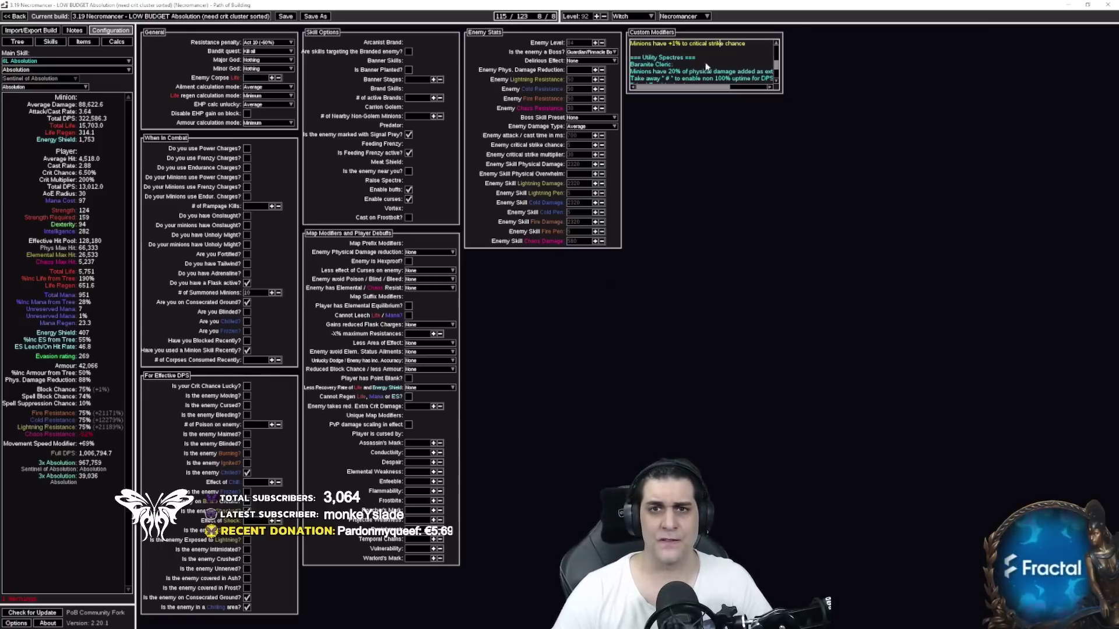
{"action": "left_click_drag", "start_coordinate": [632, 64], "coordinate": [751, 77]}
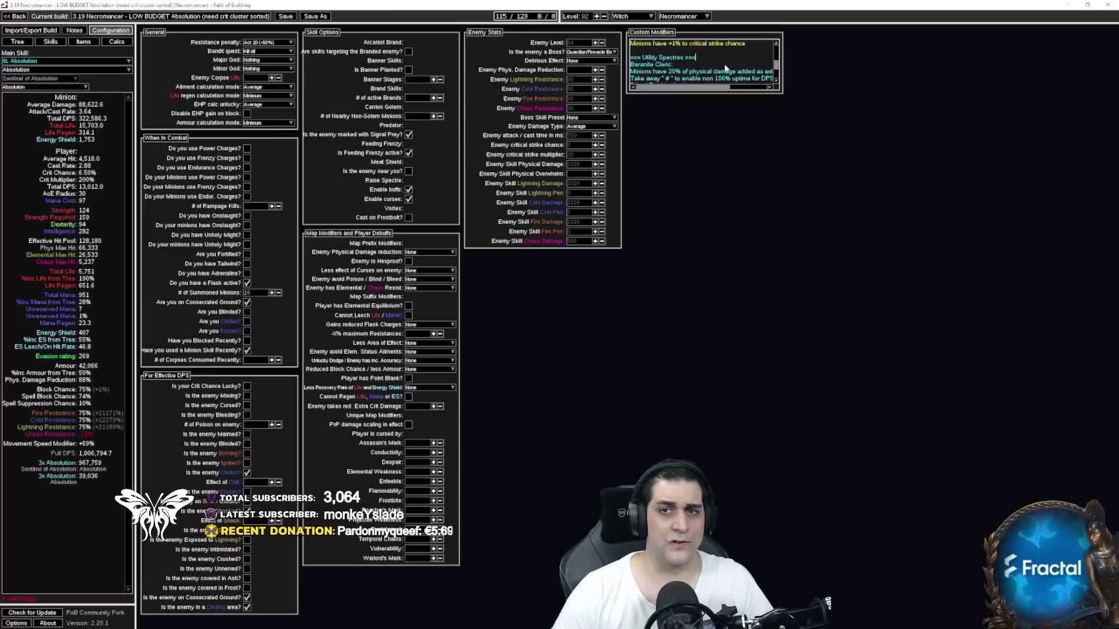
{"action": "scroll", "coordinate": [699, 70], "scroll_direction": "down", "scroll_amount": 1}
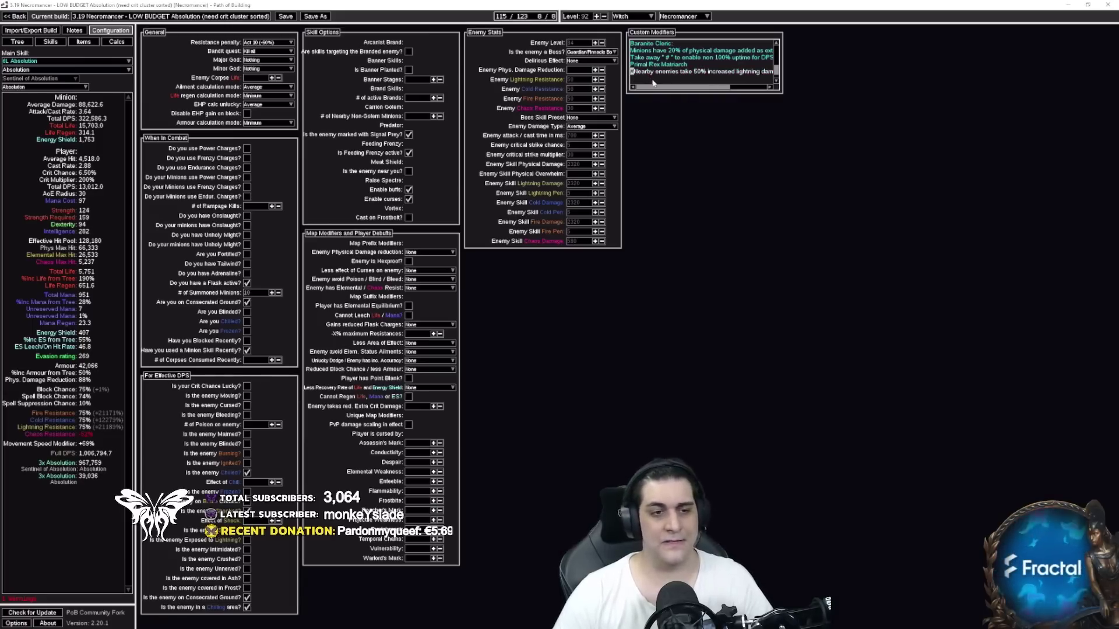
{"action": "key", "text": "BackSpace"}
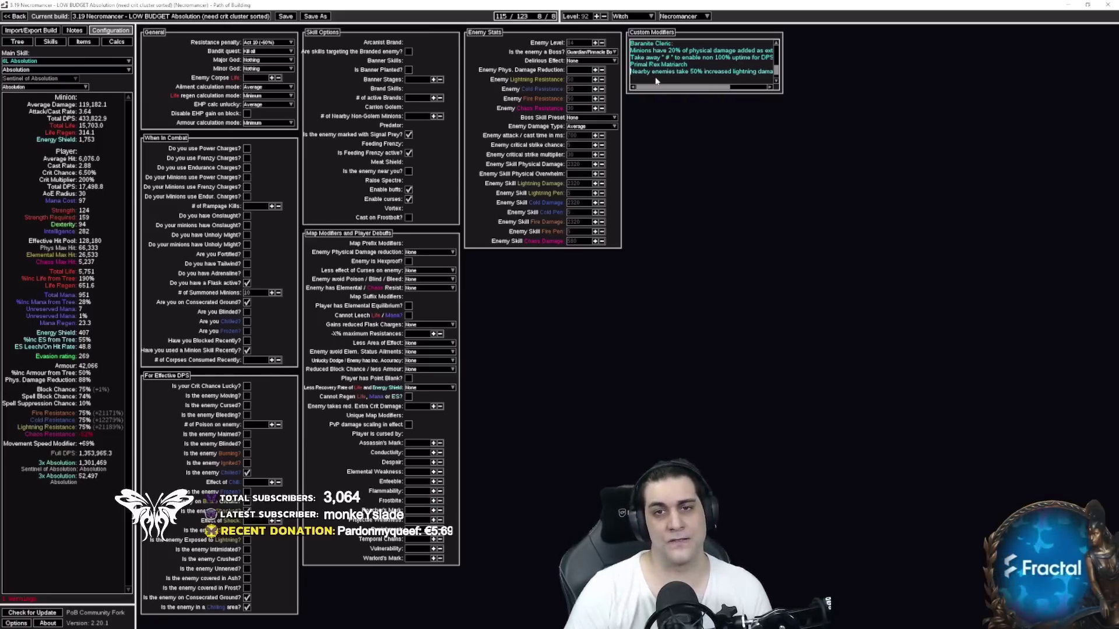
{"action": "type", "text": "#"}
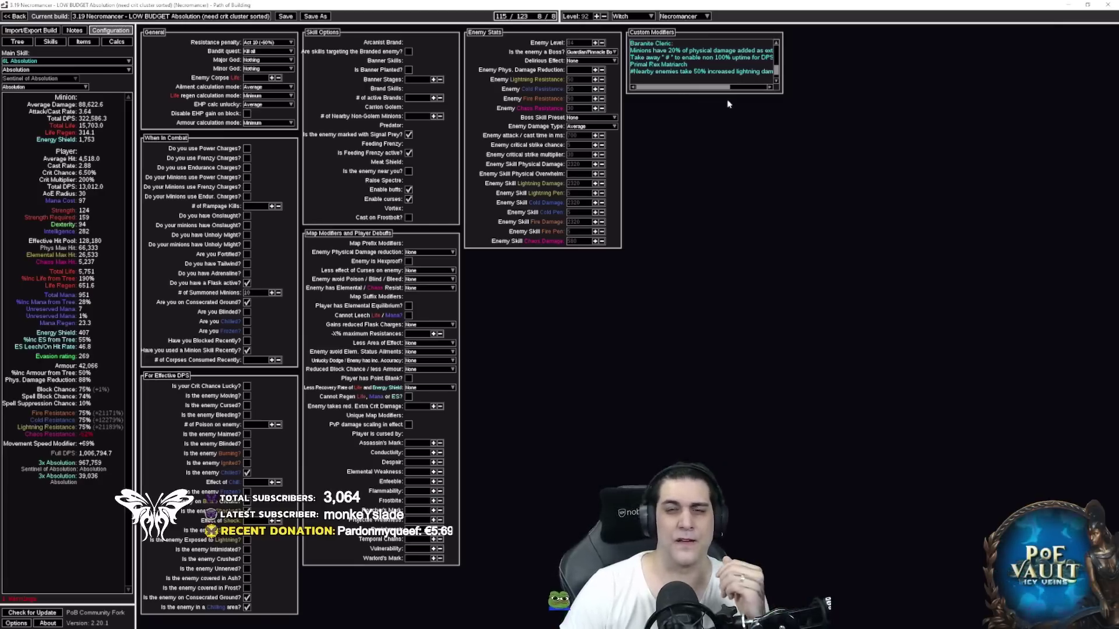
Step: Launch the Windows scientific calculator
{"action": "scroll", "coordinate": [750, 74], "scroll_direction": "down", "scroll_amount": 1}
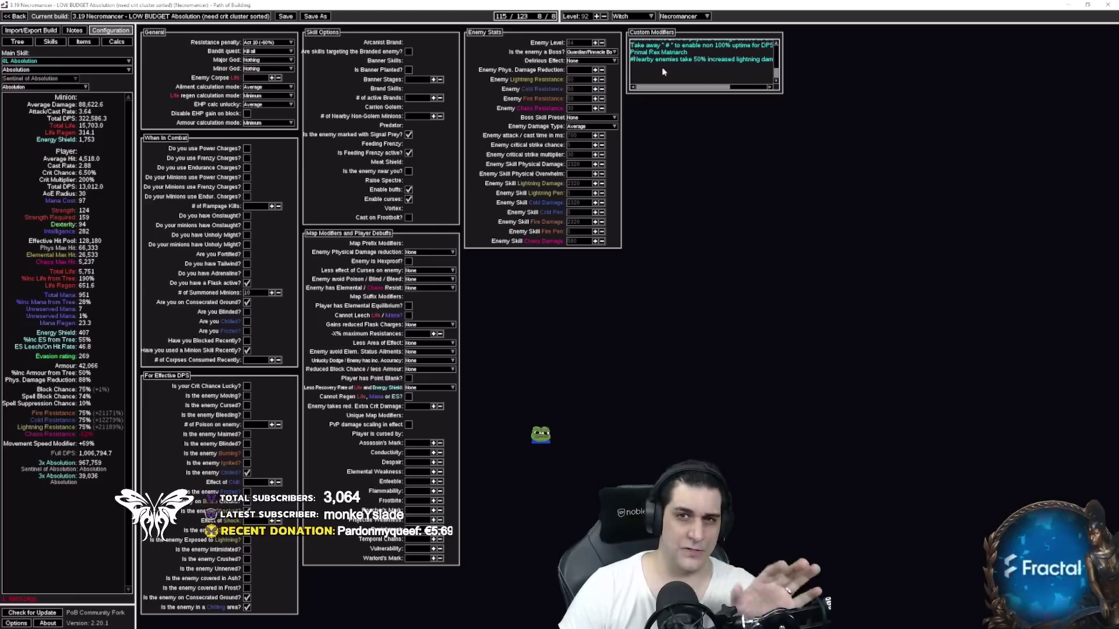
{"action": "scroll", "coordinate": [717, 75], "scroll_direction": "down", "scroll_amount": 3}
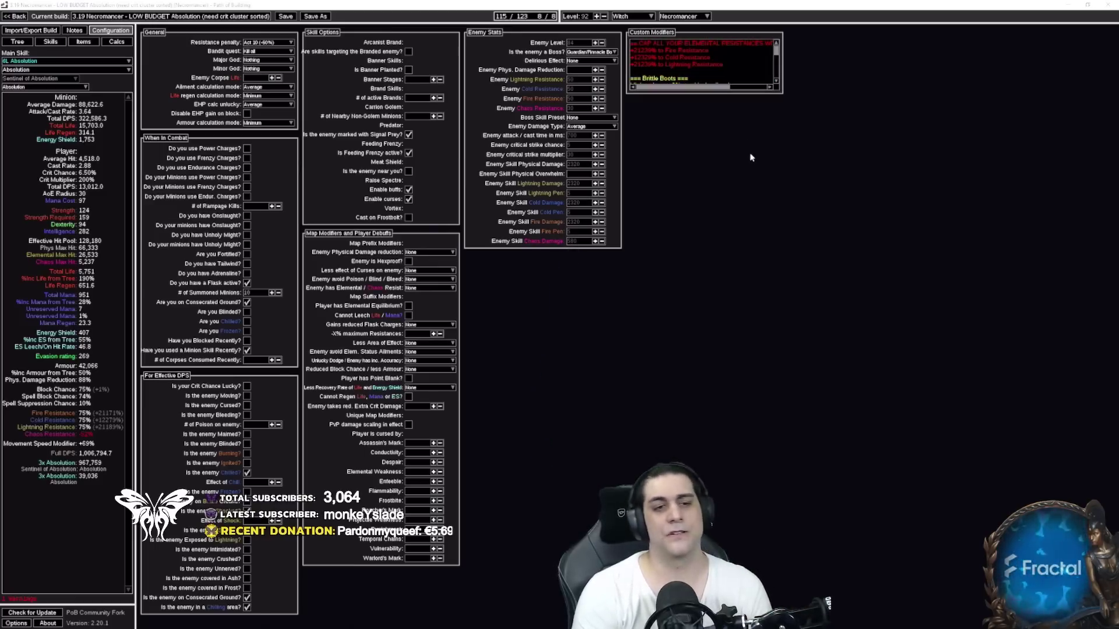
{"action": "key", "text": "XF86Calculator"}
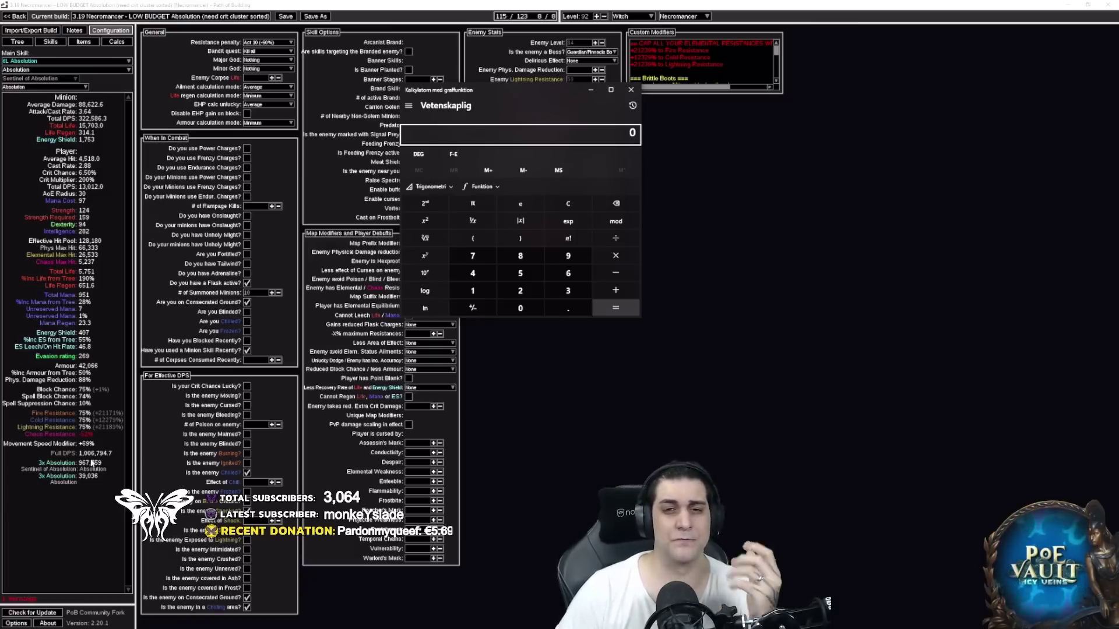
Step: Close the calculator to reveal Path of Building's Configuration tab again
{"action": "left_click", "coordinate": [631, 89]}
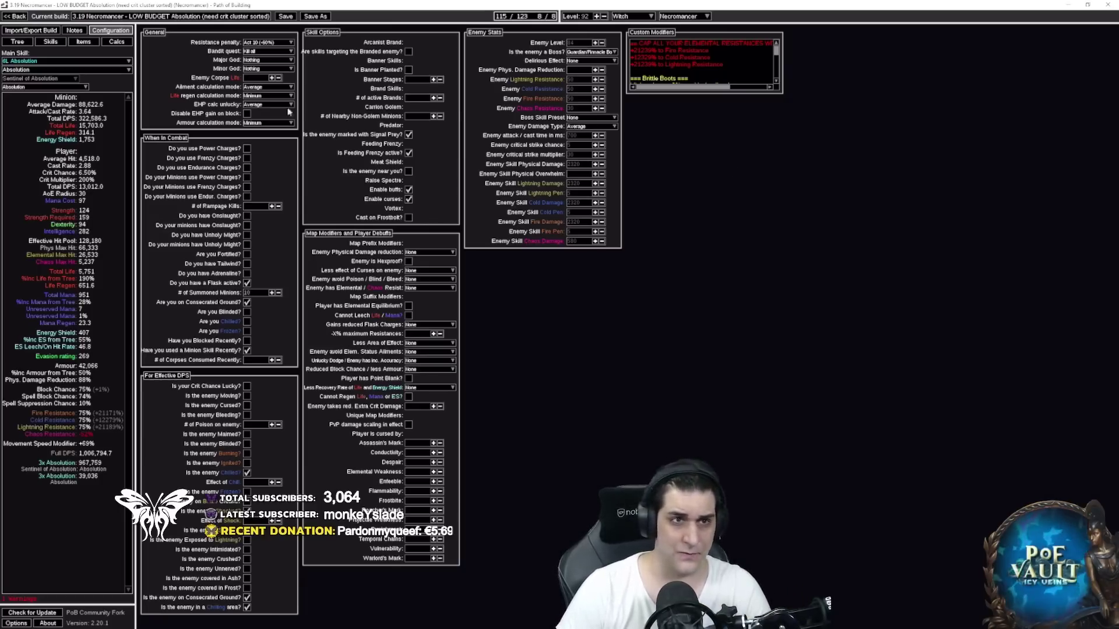
Step: Review the Tabula Rasa body armour and other equipped gear, then view the 6L Absolution gem group
{"action": "left_click", "coordinate": [83, 41]}
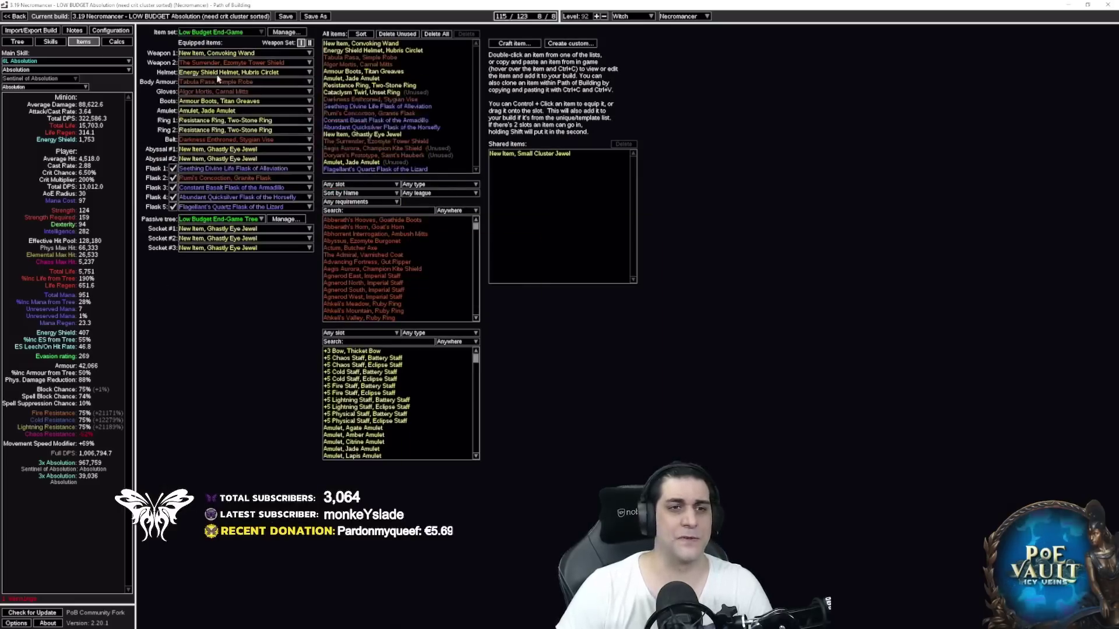
{"action": "mouse_move", "coordinate": [213, 86]}
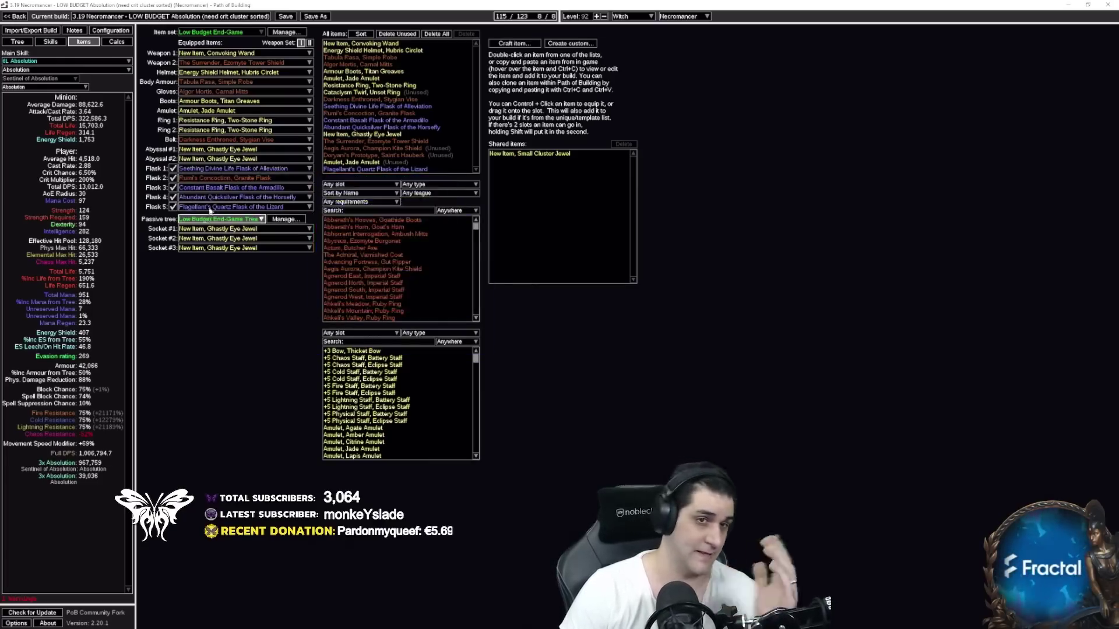
{"action": "left_click", "coordinate": [51, 41]}
{"action": "mouse_move", "coordinate": [384, 86]}
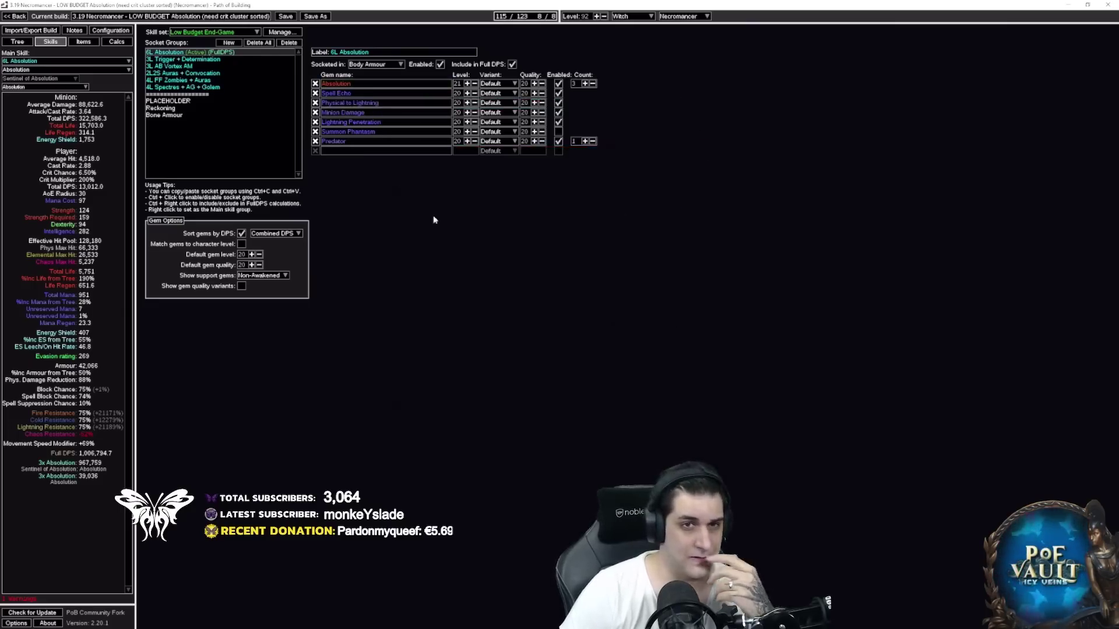
Step: Disable Summon Phantasm in the Absolution gem group
{"action": "mouse_move", "coordinate": [371, 91]}
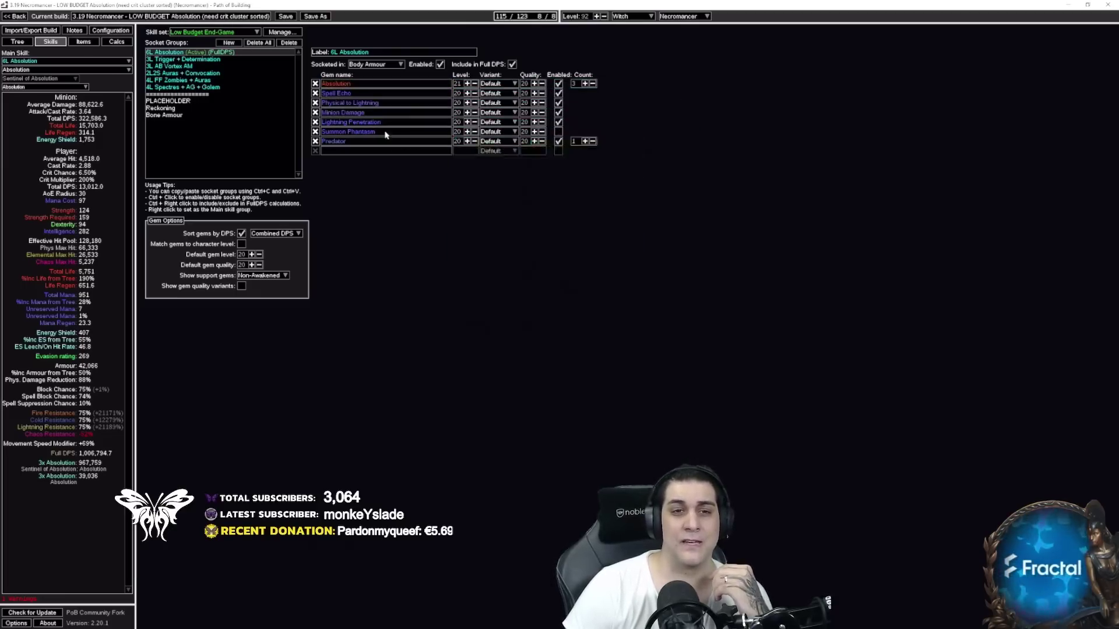
{"action": "mouse_move", "coordinate": [361, 124]}
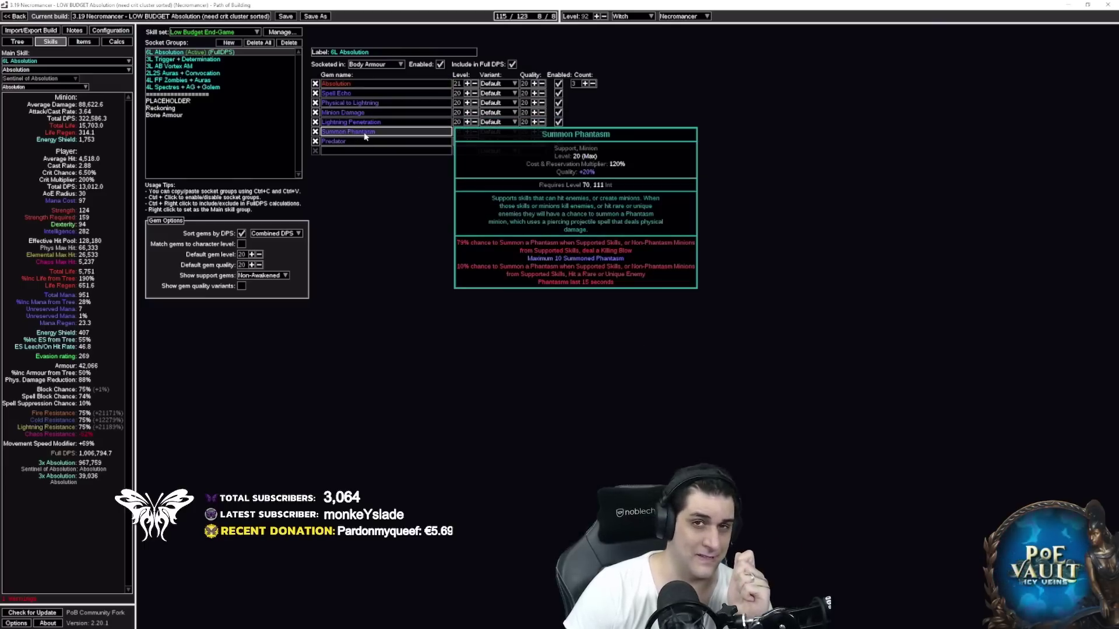
{"action": "left_click", "coordinate": [365, 136], "text": "ctrl"}
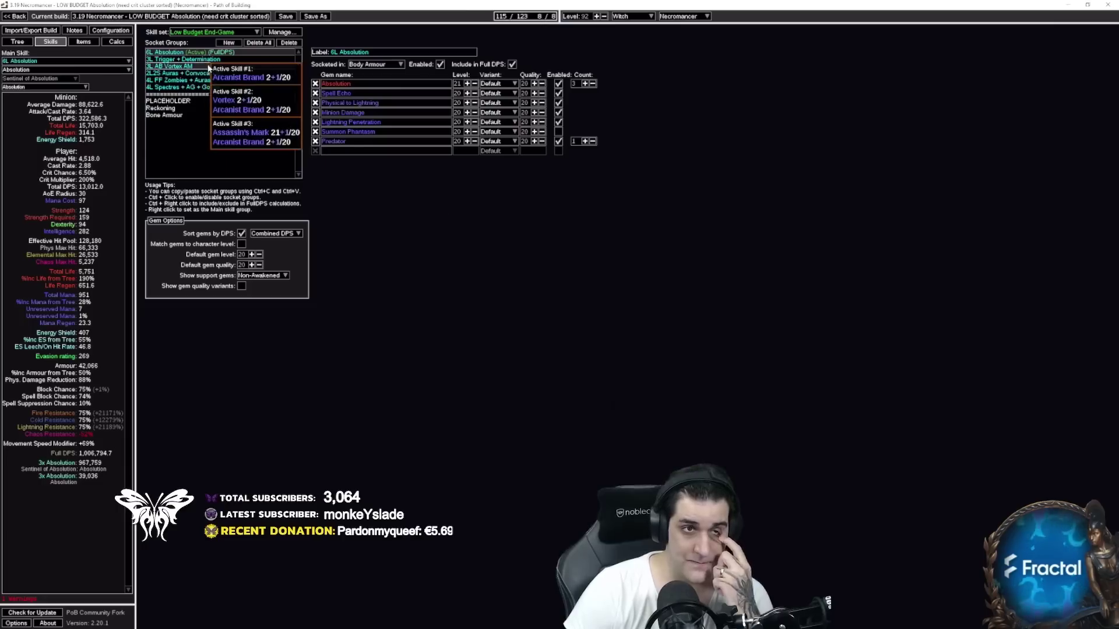
Step: Review the 3L Trigger + Determination and 3L AB Vortex AM groups, then return to the equipped gear
{"action": "key", "text": "Down"}
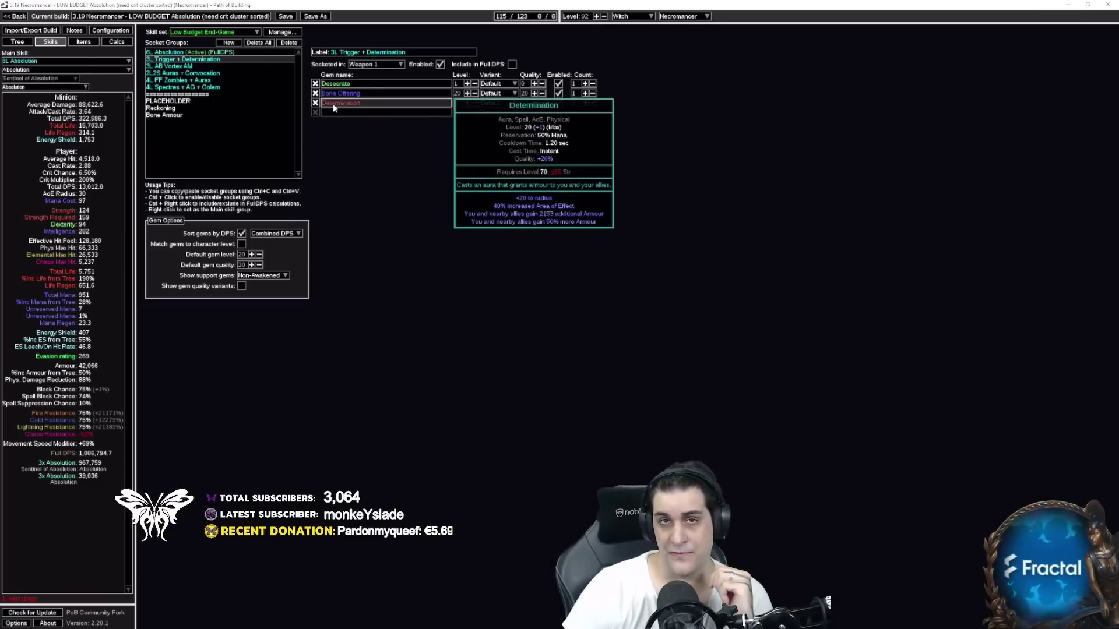
{"action": "left_click", "coordinate": [169, 66]}
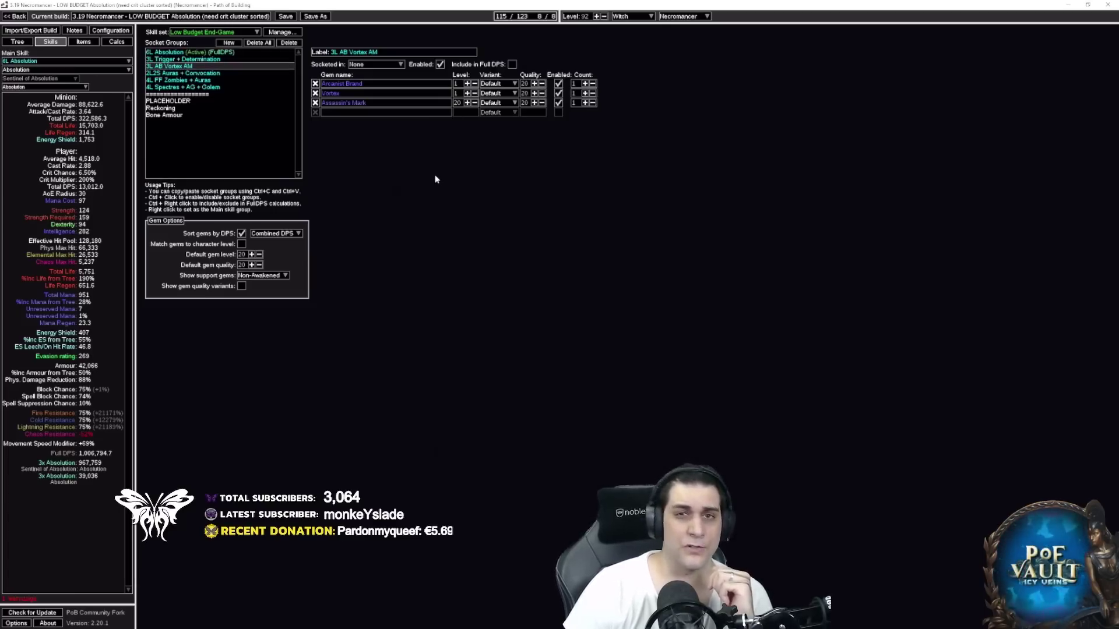
{"action": "mouse_move", "coordinate": [338, 97]}
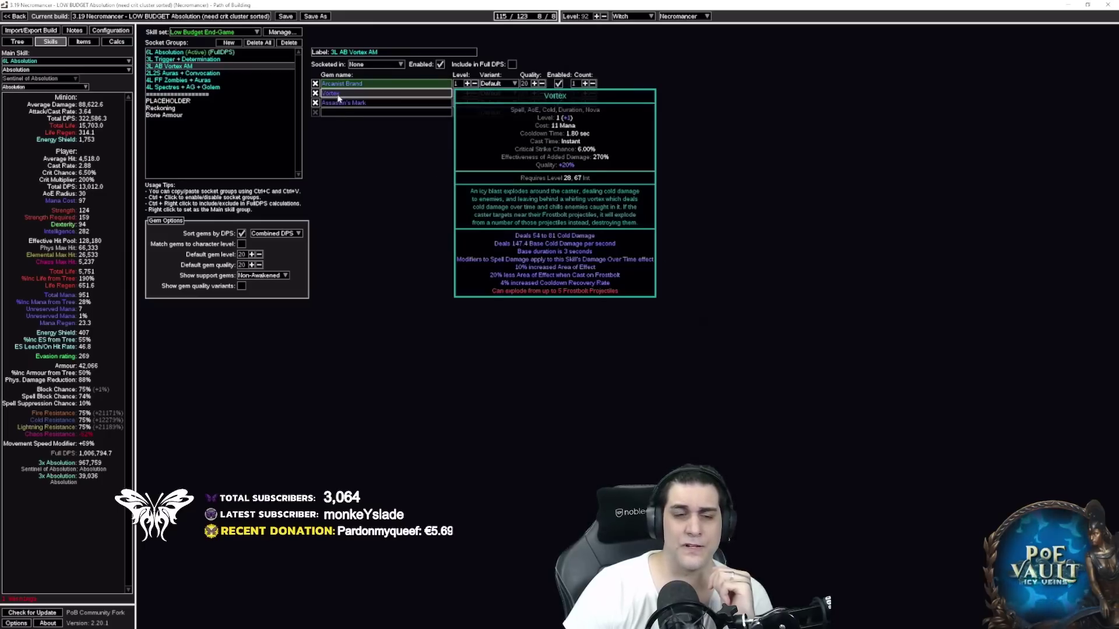
{"action": "left_click", "coordinate": [83, 41]}
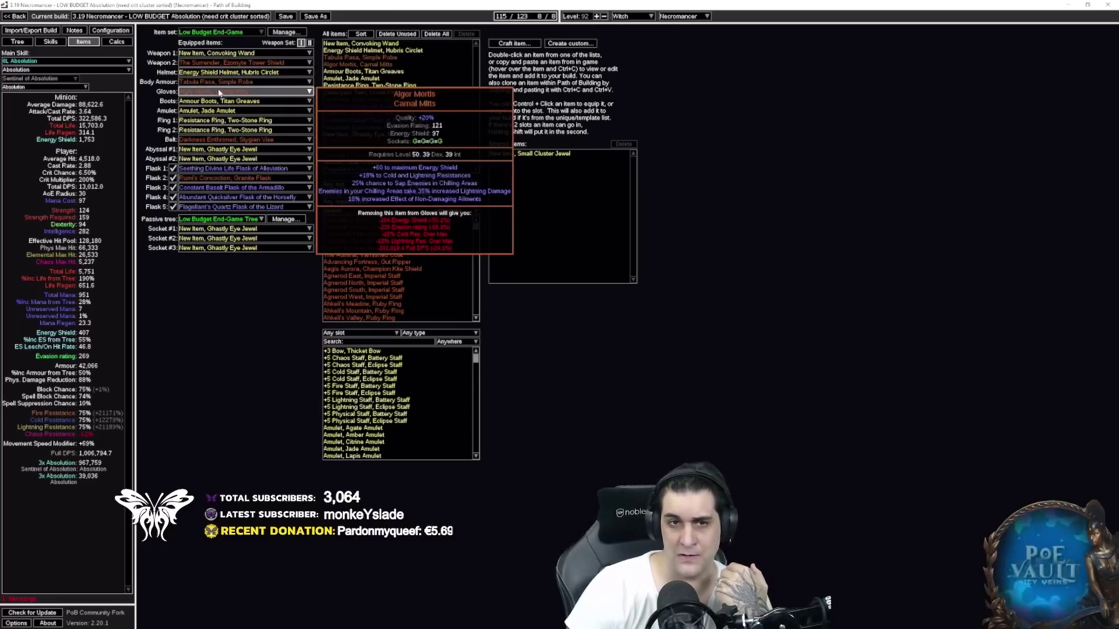
Step: Browse the 2L2S Auras + Convocation, 4L FF Zombies + Auras and 4L Spectres + AG + Golem gem groups
{"action": "left_click", "coordinate": [51, 41]}
{"action": "left_click", "coordinate": [183, 73]}
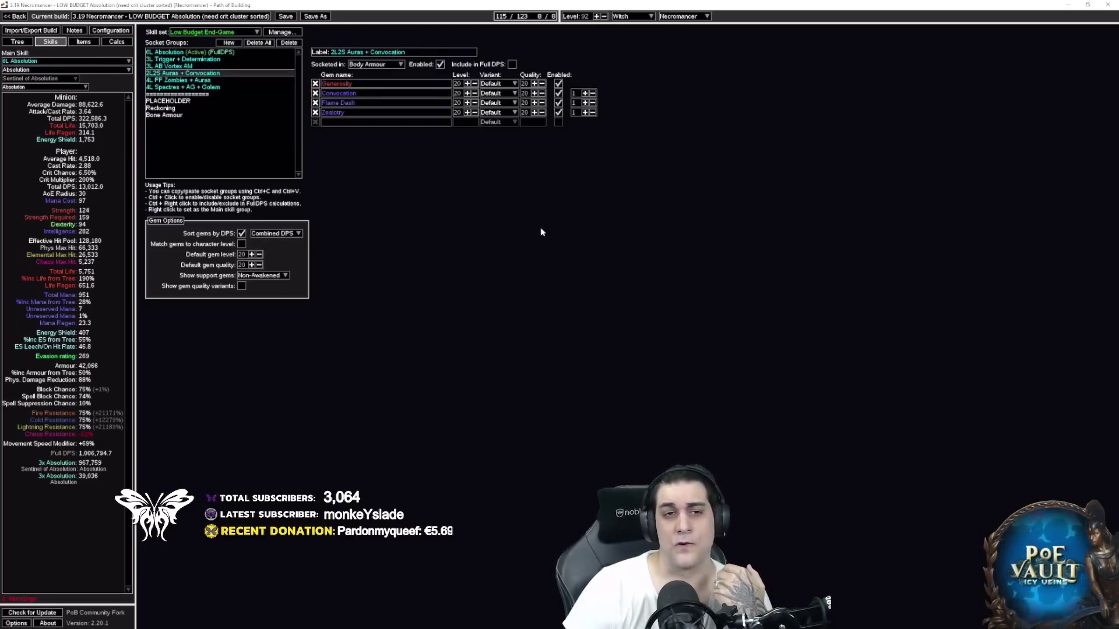
{"action": "mouse_move", "coordinate": [352, 117]}
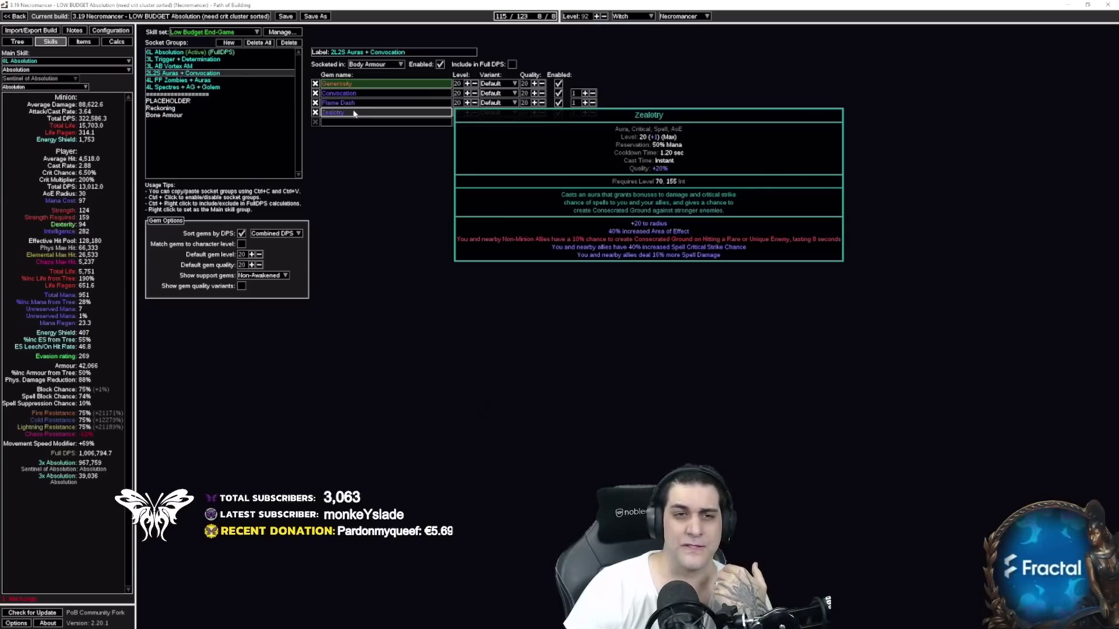
{"action": "key", "text": "Return"}
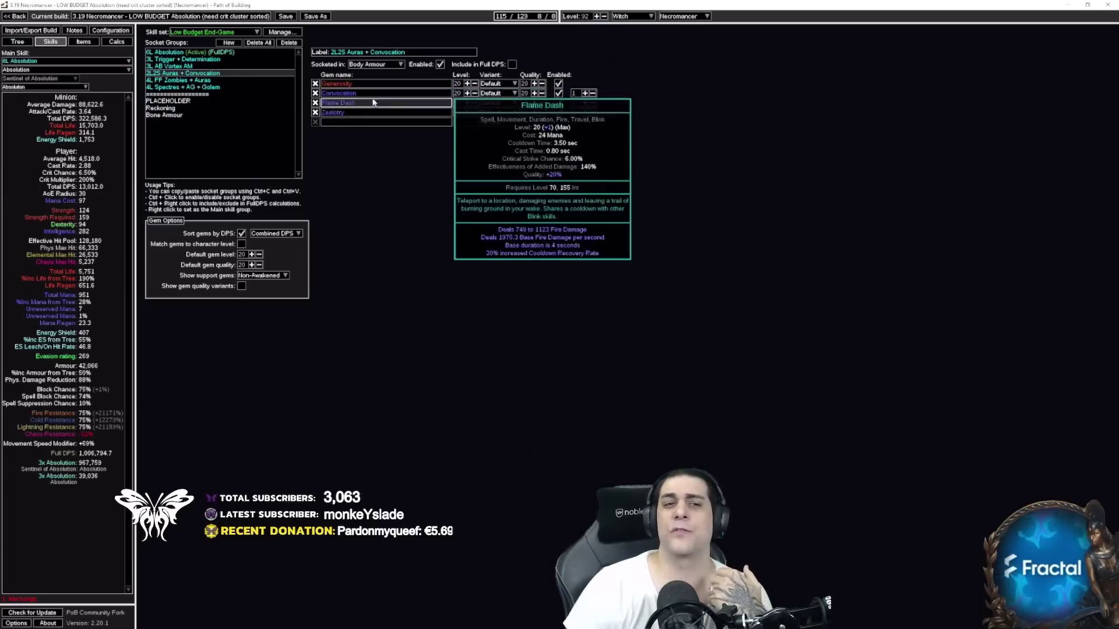
{"action": "left_click", "coordinate": [188, 83]}
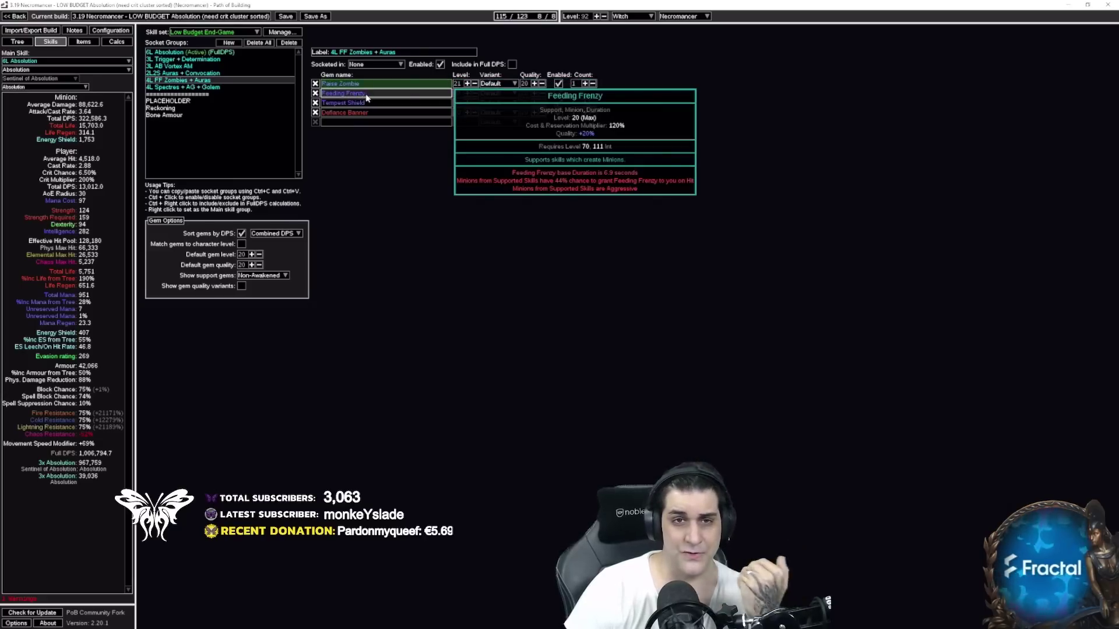
{"action": "left_click", "coordinate": [209, 87]}
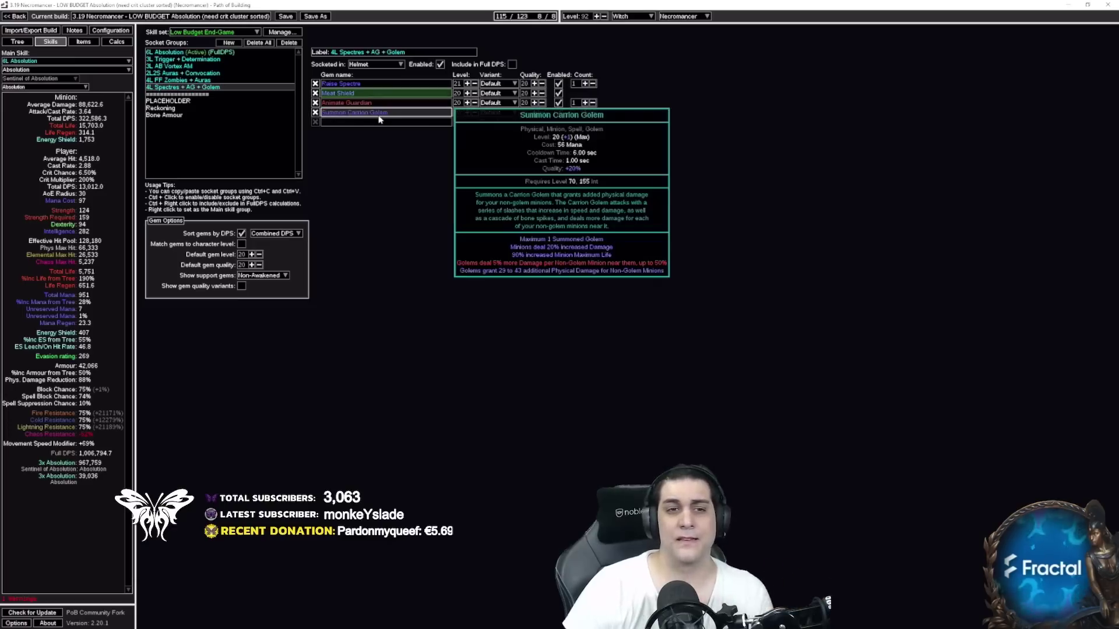
Step: Replace Summon Carrion Golem with Summon Stone Golem in the fourth slot and save the build
{"action": "left_click", "coordinate": [313, 114]}
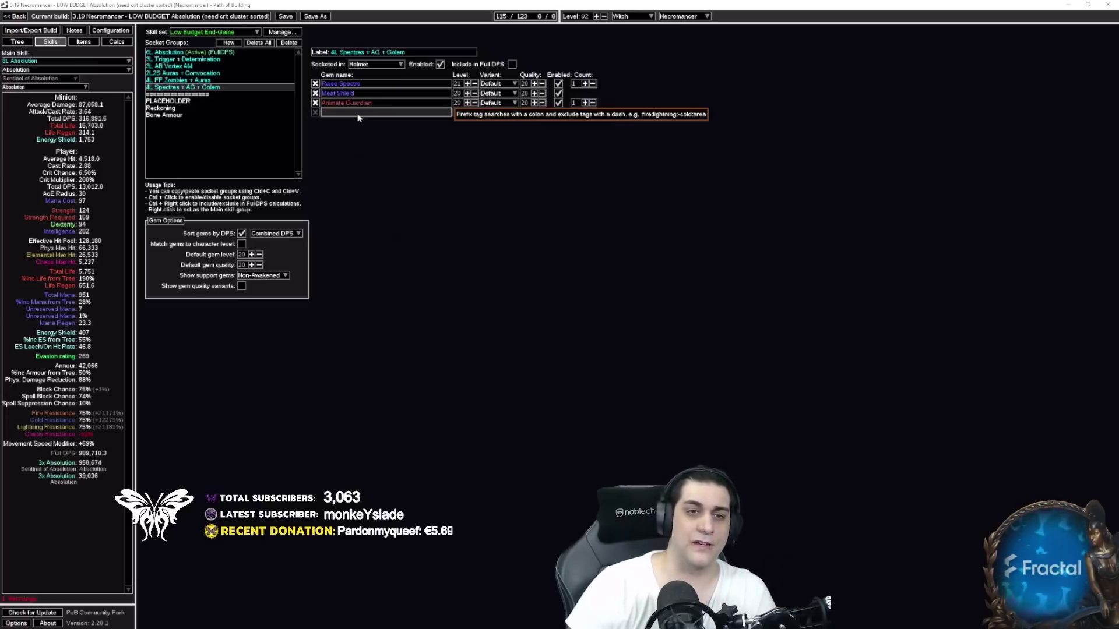
{"action": "left_click", "coordinate": [356, 115]}
{"action": "key", "text": "Return"}
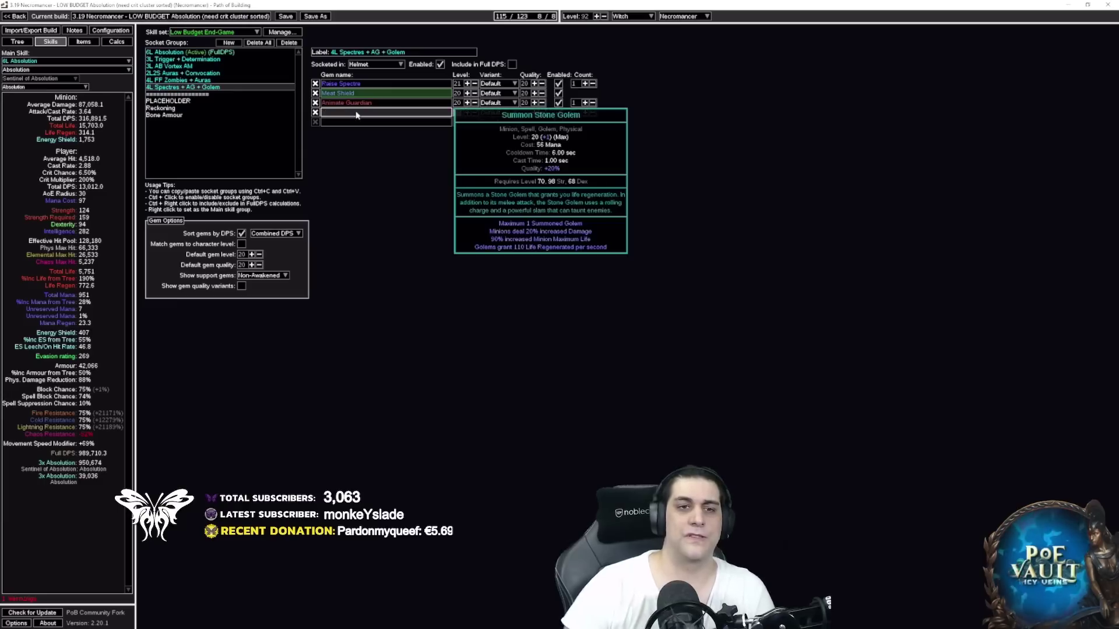
{"action": "left_click", "coordinate": [357, 115]}
{"action": "type", "text": "stone"}
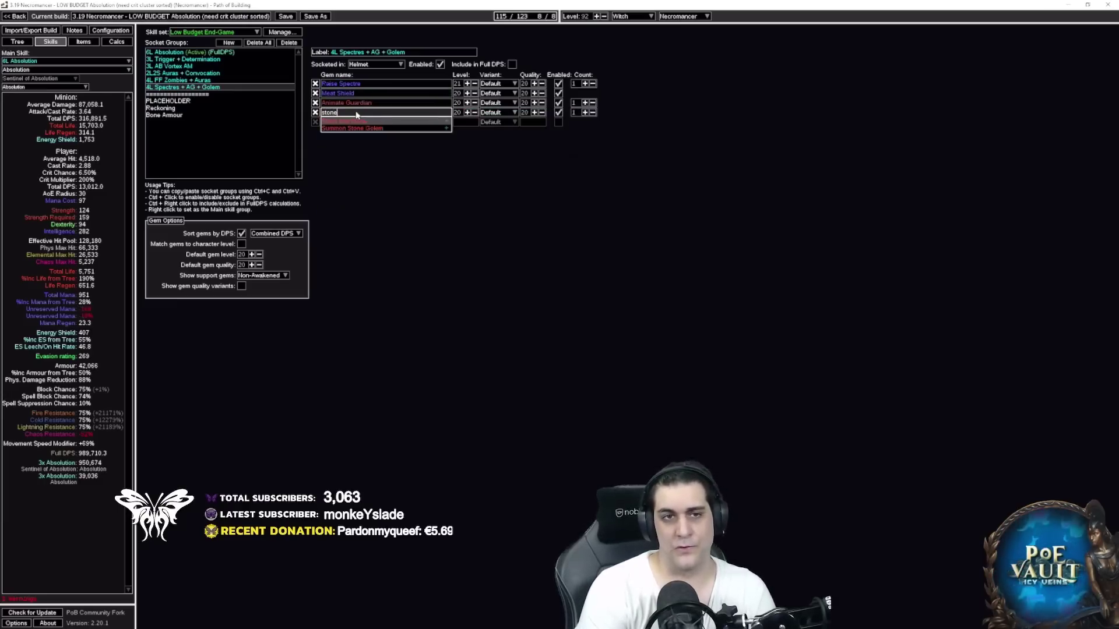
{"action": "key", "text": "Return"}
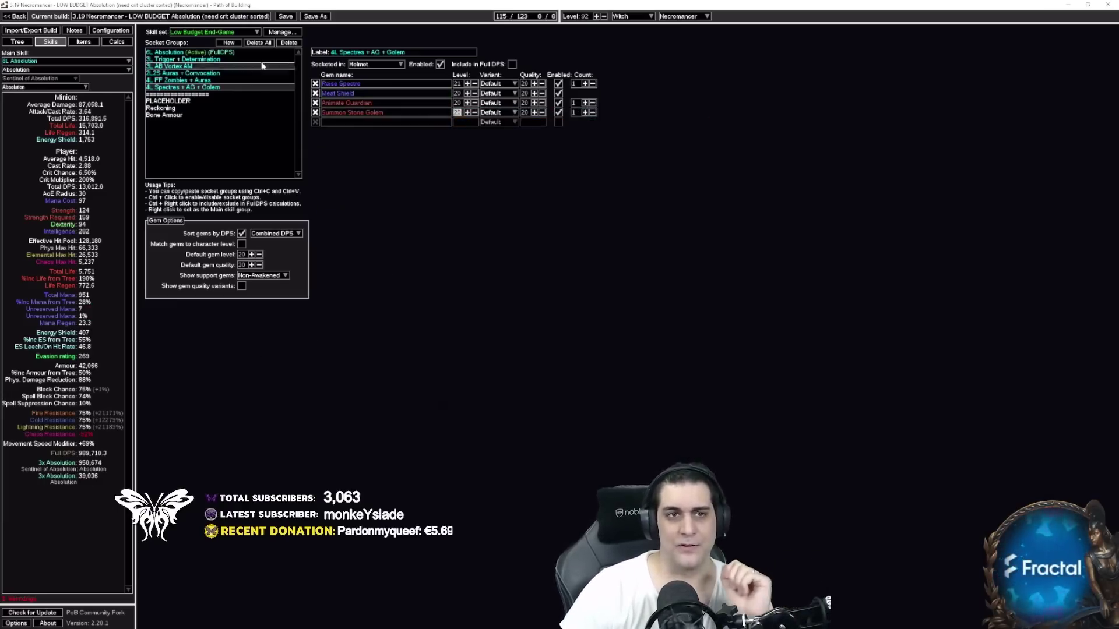
{"action": "left_click", "coordinate": [286, 16]}
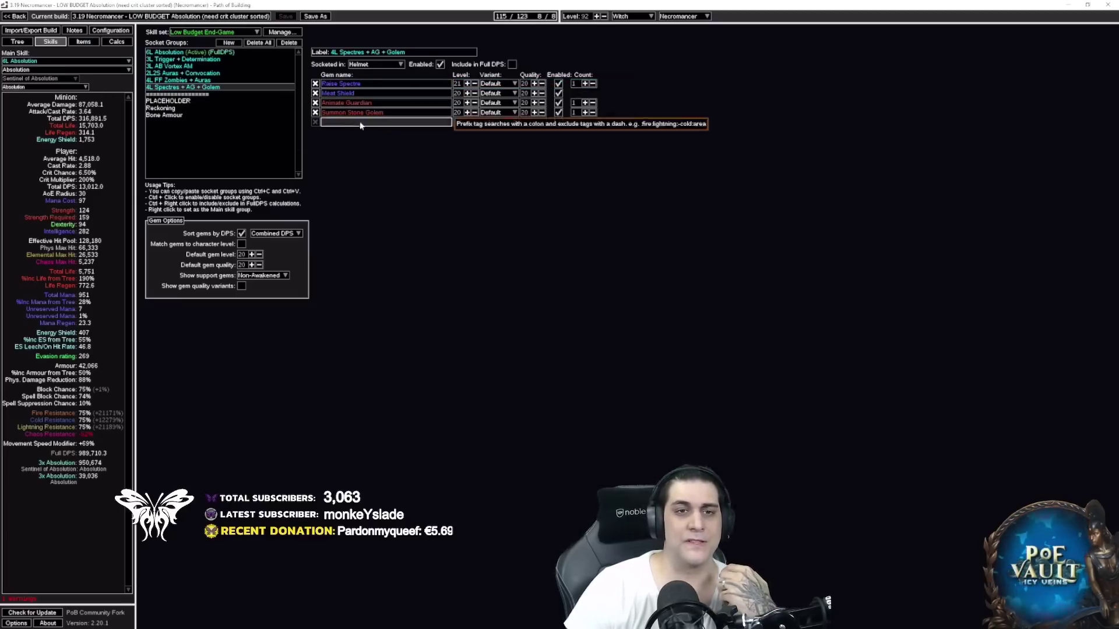
Step: Glance at Configuration and Items, then return to the skill gems and open the Main Skill list
{"action": "mouse_move", "coordinate": [365, 105]}
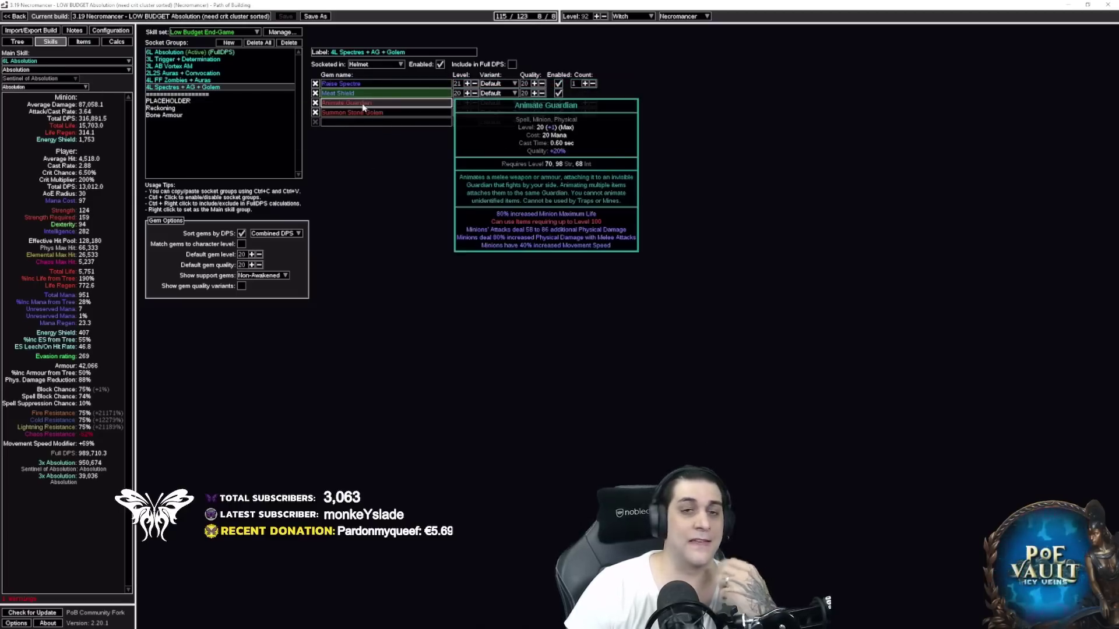
{"action": "left_click", "coordinate": [111, 31]}
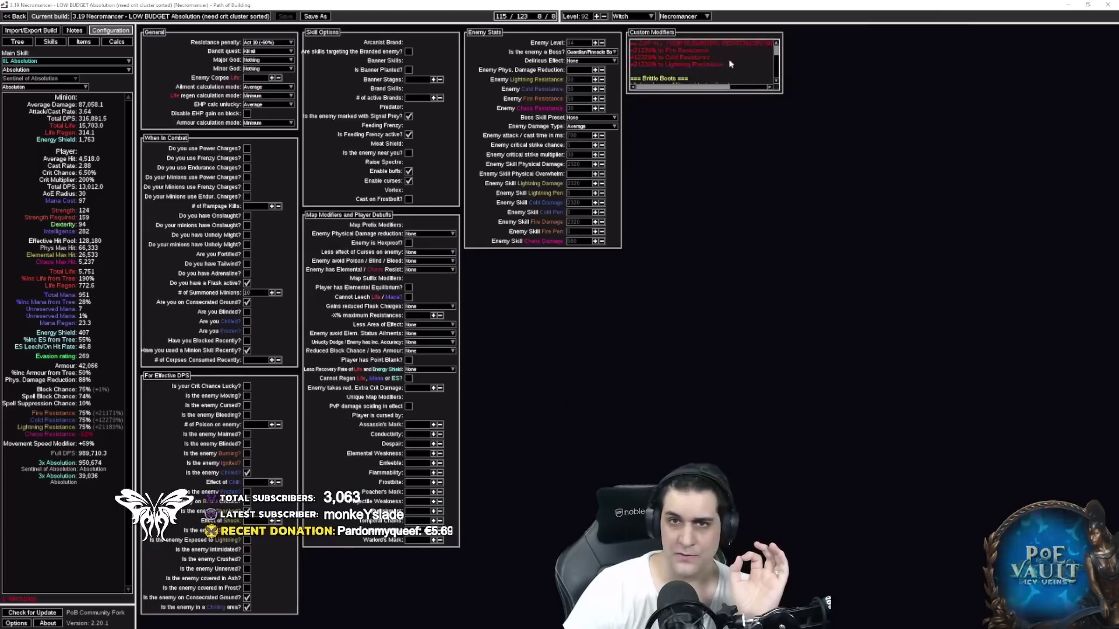
{"action": "left_click", "coordinate": [84, 42]}
{"action": "left_click", "coordinate": [50, 41]}
{"action": "mouse_move", "coordinate": [346, 102]}
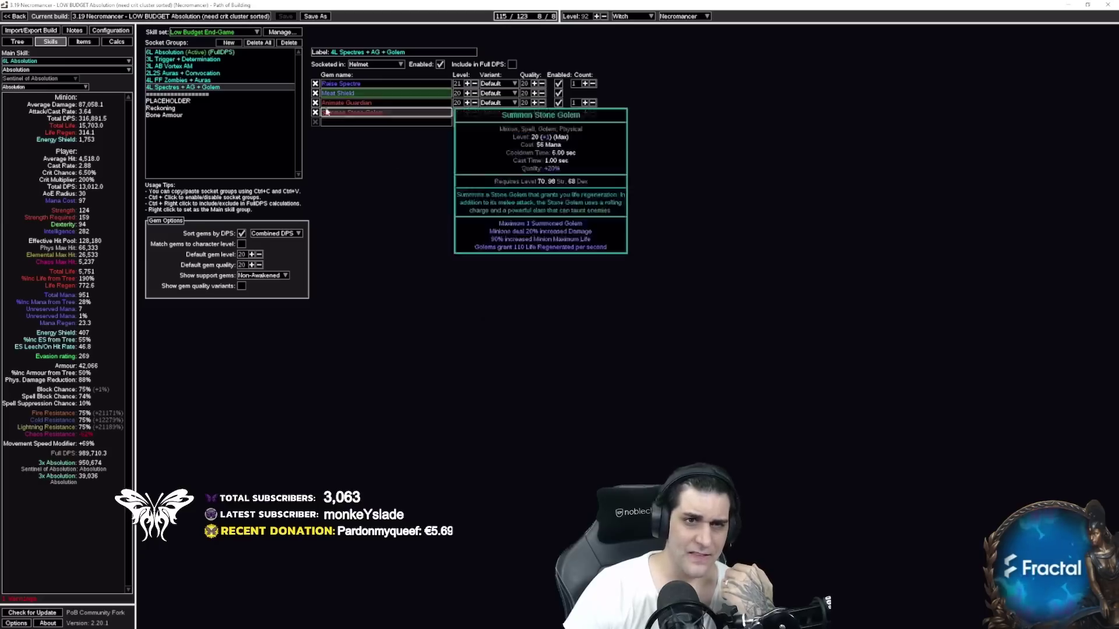
{"action": "left_click", "coordinate": [24, 60]}
Step: Make 4L Spectres + AG + Golem the main skill and check Primal Rhex Matriarch in the spectre library unchanged
{"action": "left_click", "coordinate": [36, 93]}
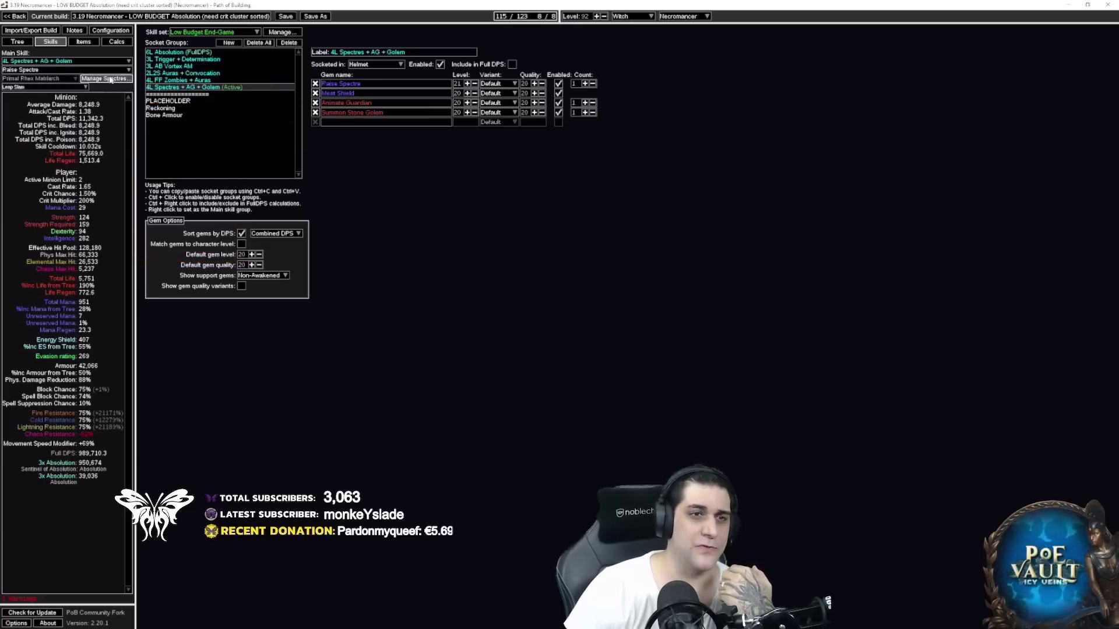
{"action": "left_click", "coordinate": [105, 79]}
{"action": "left_click", "coordinate": [530, 264]}
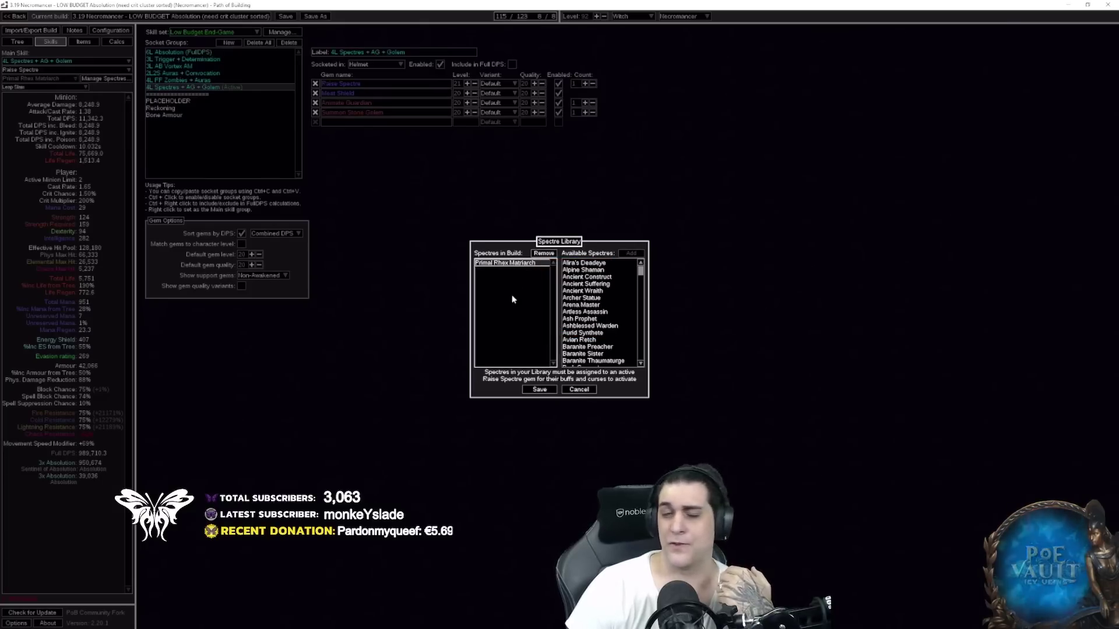
{"action": "left_click", "coordinate": [521, 302]}
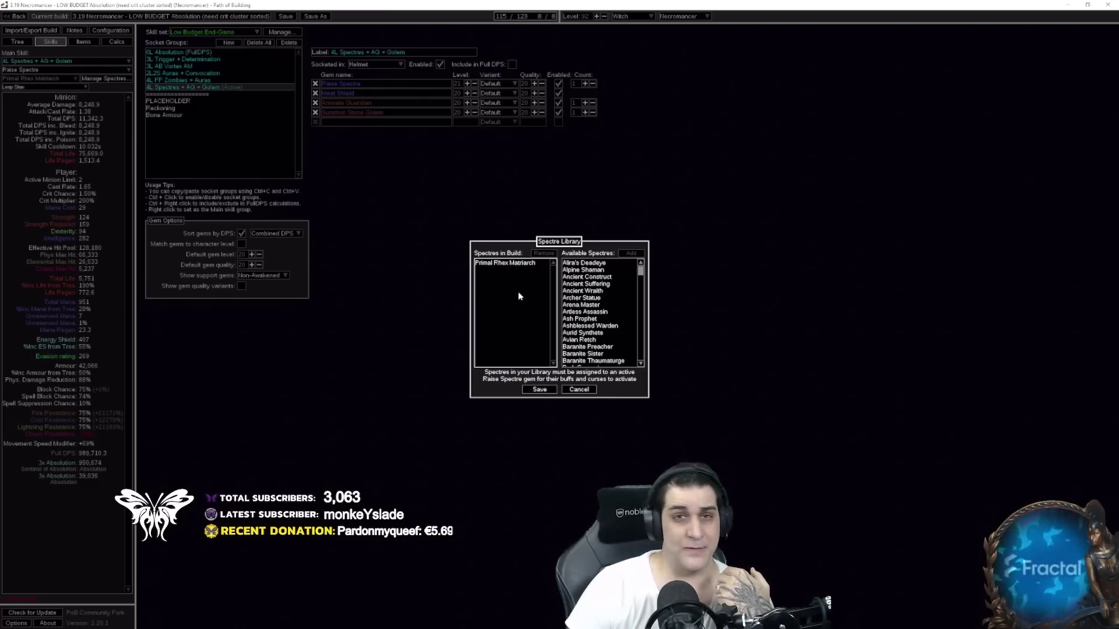
{"action": "left_click", "coordinate": [588, 389]}
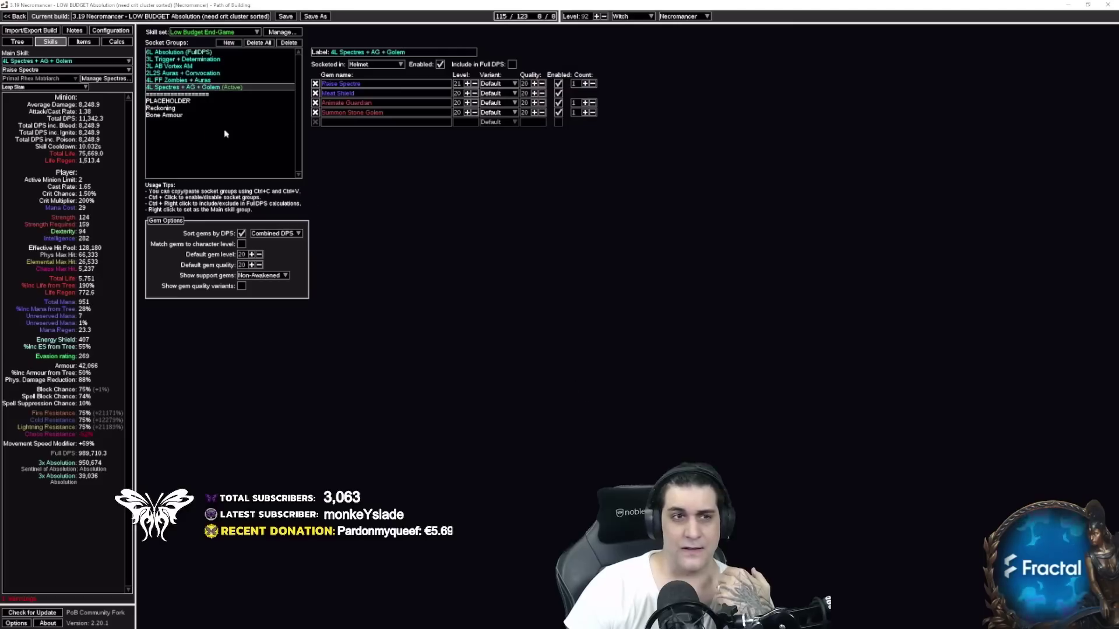
{"action": "left_click", "coordinate": [123, 33]}
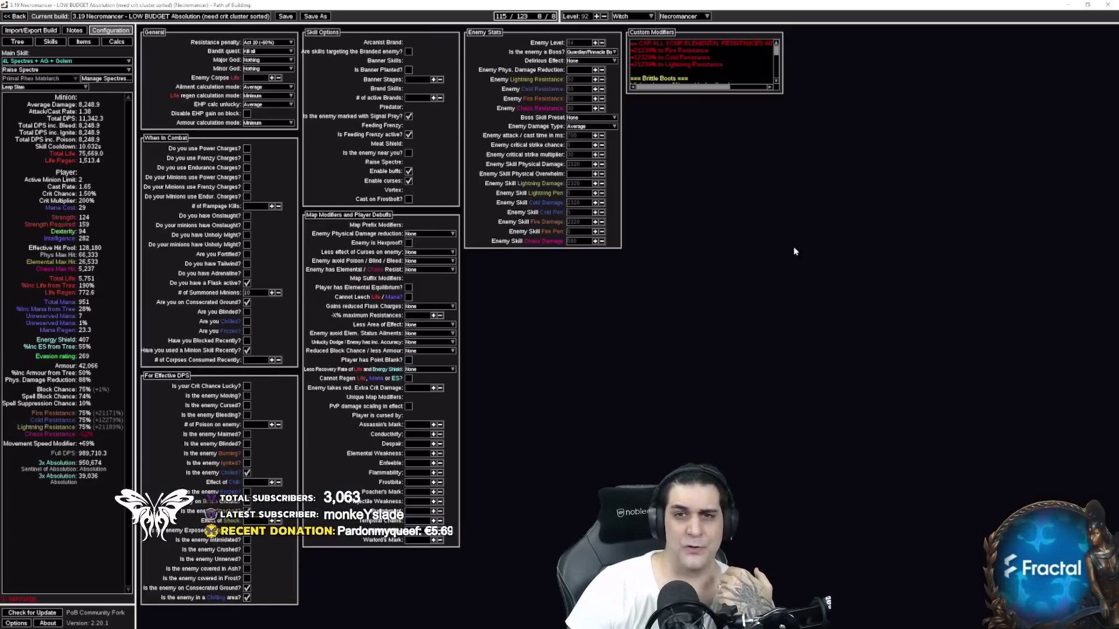
Step: Add a ':' after 'Baranite Cleric' in Custom Modifiers, then go to the Skills tab
{"action": "scroll", "coordinate": [714, 76], "scroll_direction": "down", "scroll_amount": 5}
{"action": "left_click_drag", "start_coordinate": [630, 43], "coordinate": [676, 51]}
{"action": "left_click", "coordinate": [691, 47]}
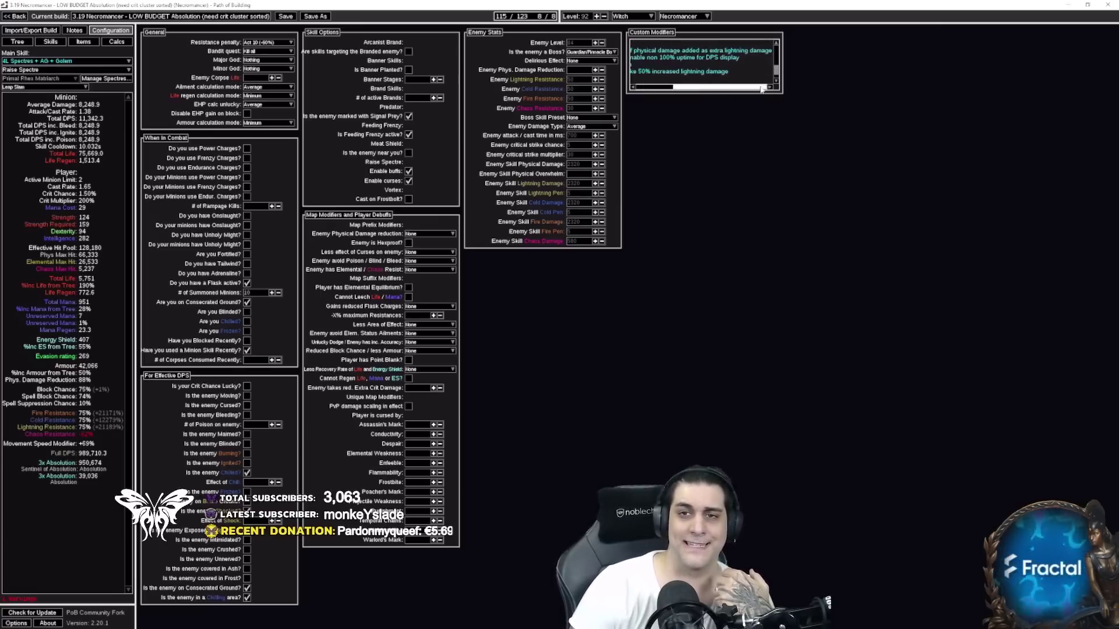
{"action": "type", "text": ":"}
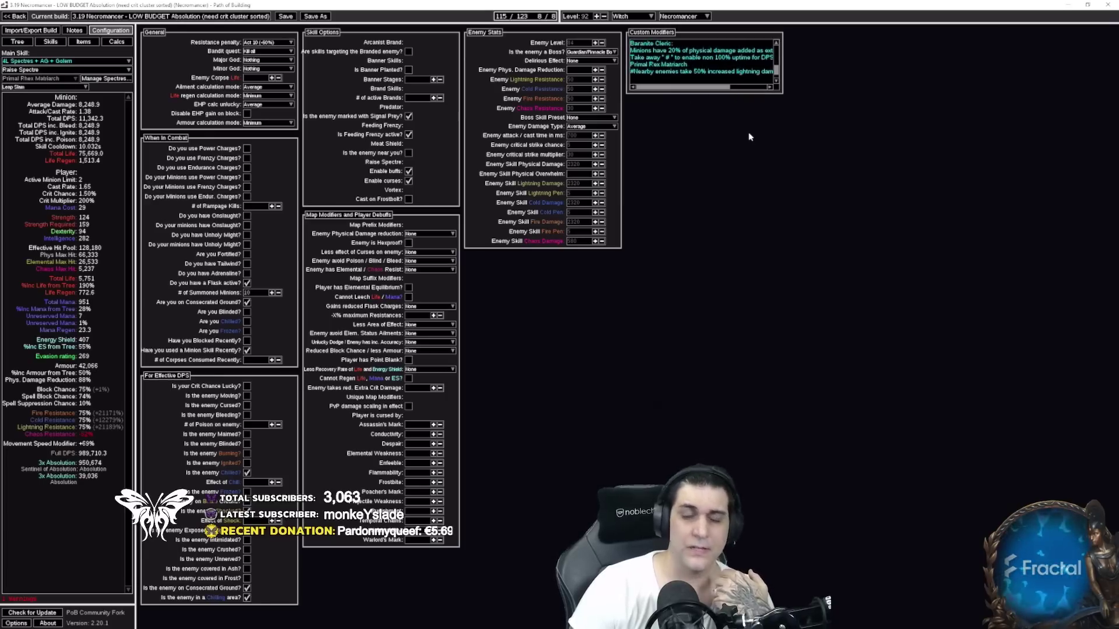
{"action": "left_click", "coordinate": [61, 43]}
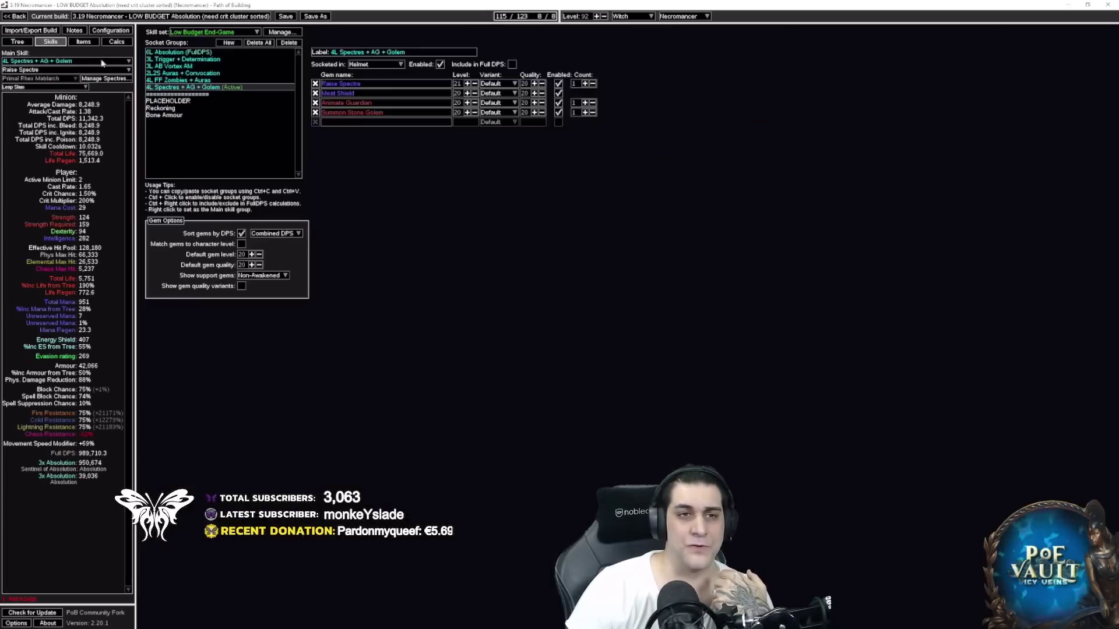
{"action": "left_click", "coordinate": [17, 41]}
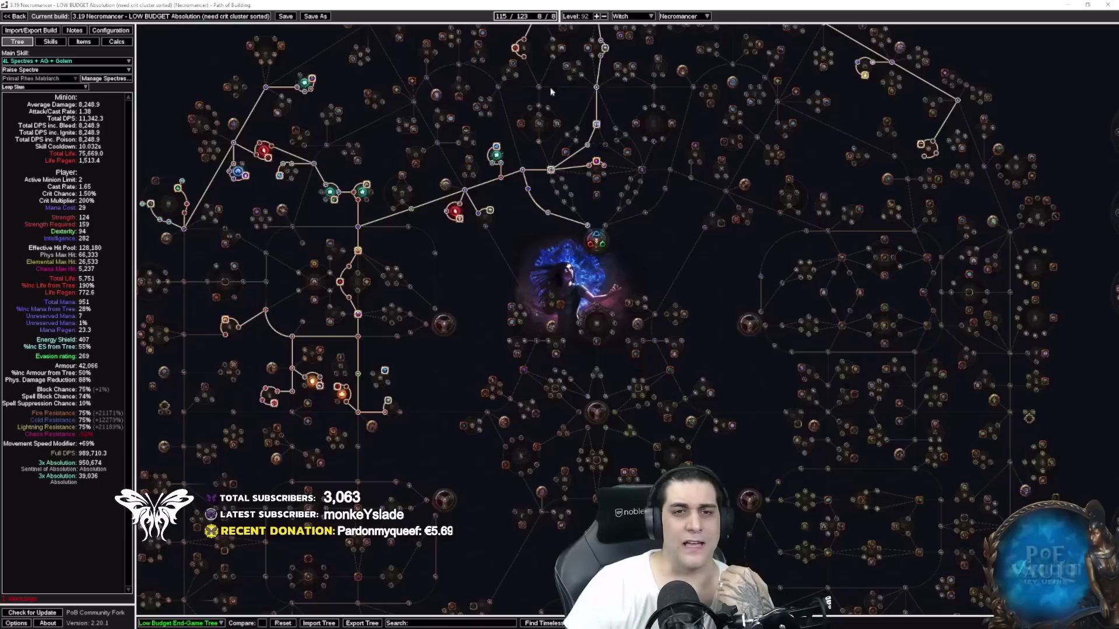
{"action": "scroll", "coordinate": [524, 221], "scroll_direction": "up", "scroll_amount": 4}
{"action": "left_click_drag", "start_coordinate": [536, 215], "coordinate": [612, 261]}
{"action": "mouse_move", "coordinate": [579, 156]}
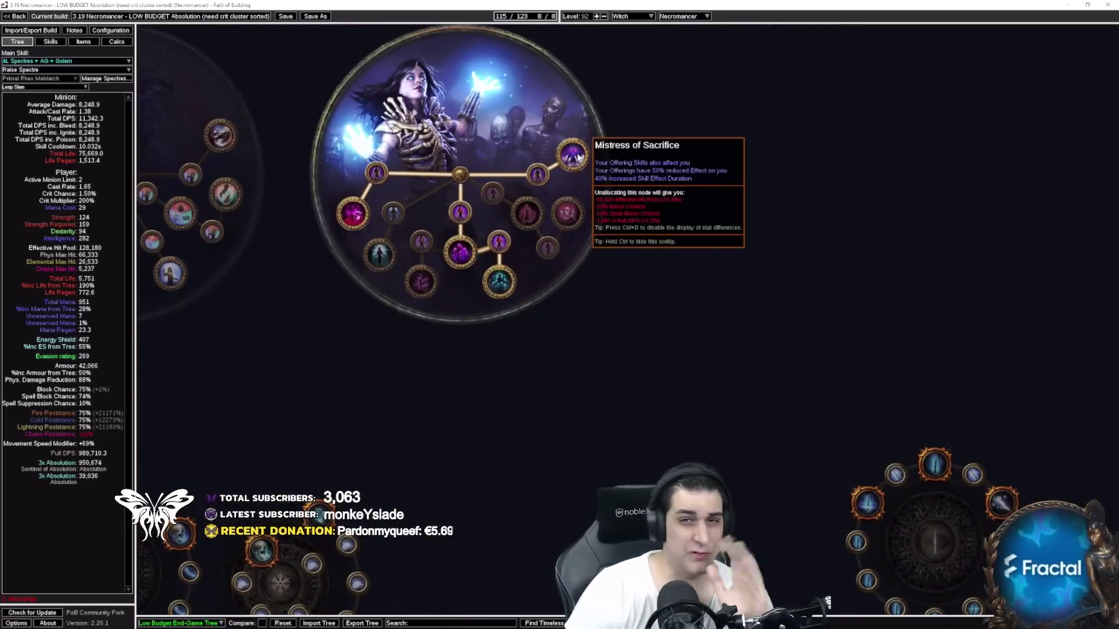
{"action": "mouse_move", "coordinate": [465, 249]}
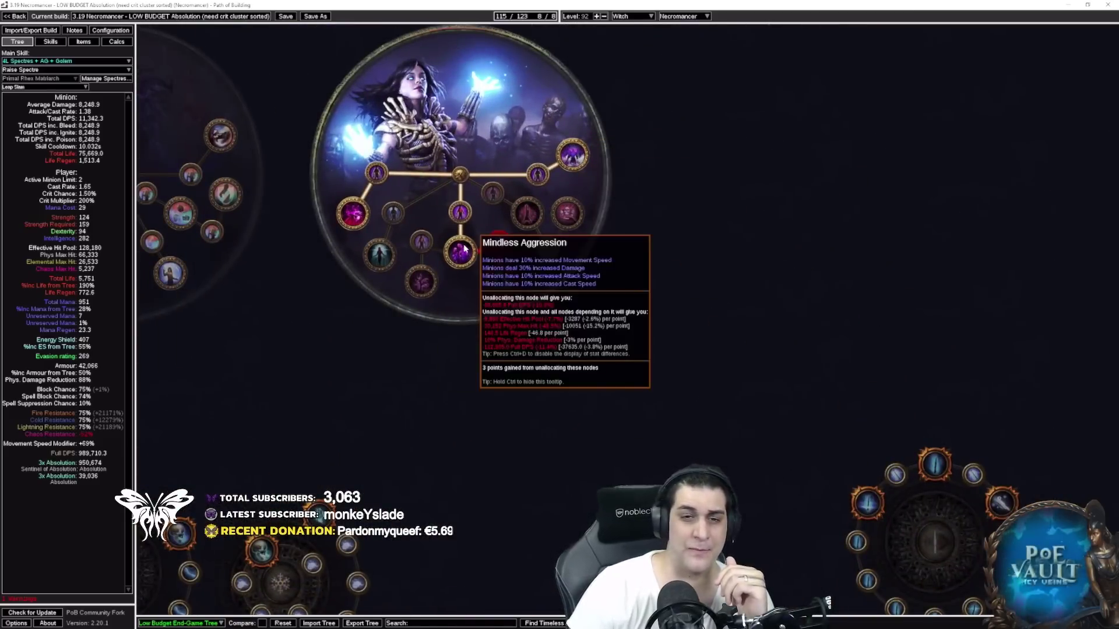
{"action": "mouse_move", "coordinate": [497, 289]}
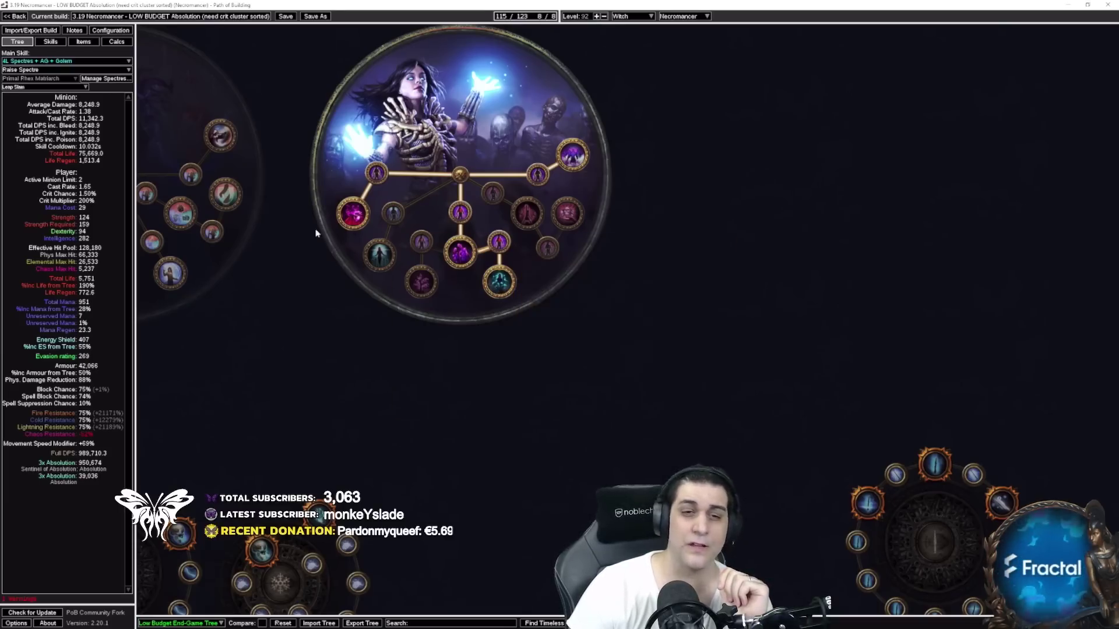
{"action": "mouse_move", "coordinate": [364, 216]}
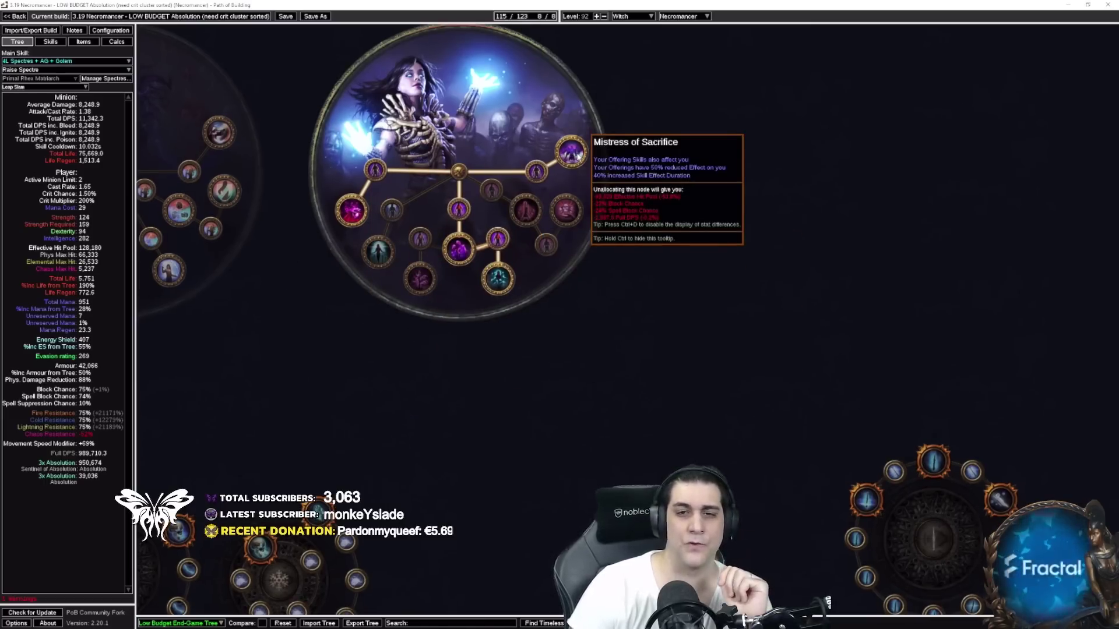
{"action": "scroll", "coordinate": [573, 154], "scroll_direction": "down", "scroll_amount": 6}
{"action": "mouse_move", "coordinate": [539, 339]}
{"action": "left_mouse_down"}
{"action": "mouse_move", "coordinate": [501, 288]}
{"action": "mouse_move", "coordinate": [516, 300]}
{"action": "left_mouse_up"}
Step: Check the saved passive trees list, then leave the low budget build and discard its changes
{"action": "left_click", "coordinate": [181, 623]}
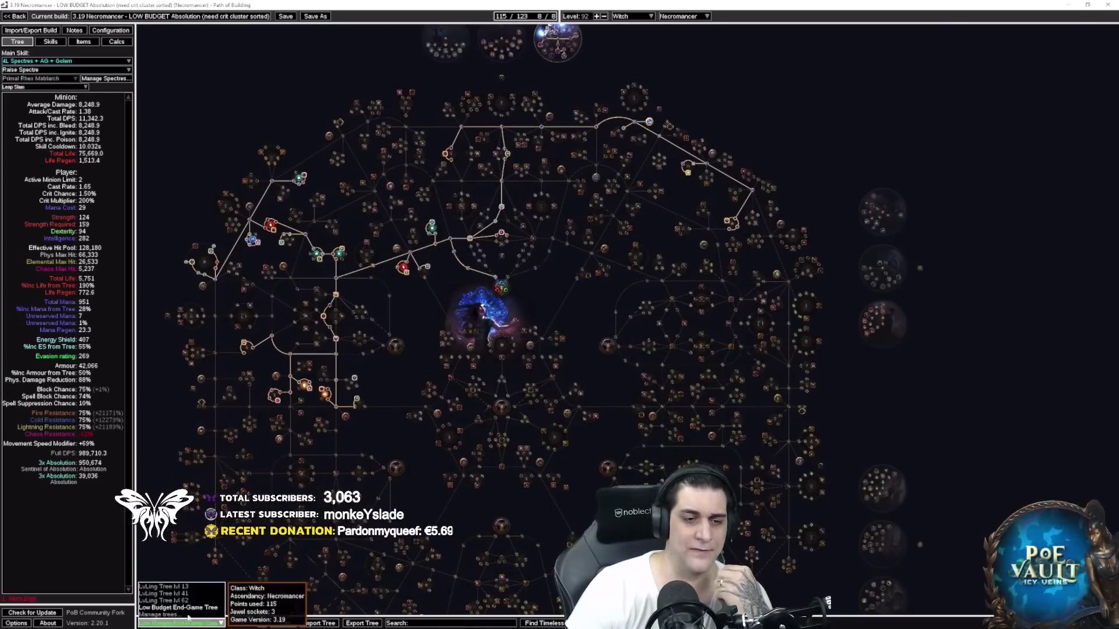
{"action": "left_click", "coordinate": [159, 443]}
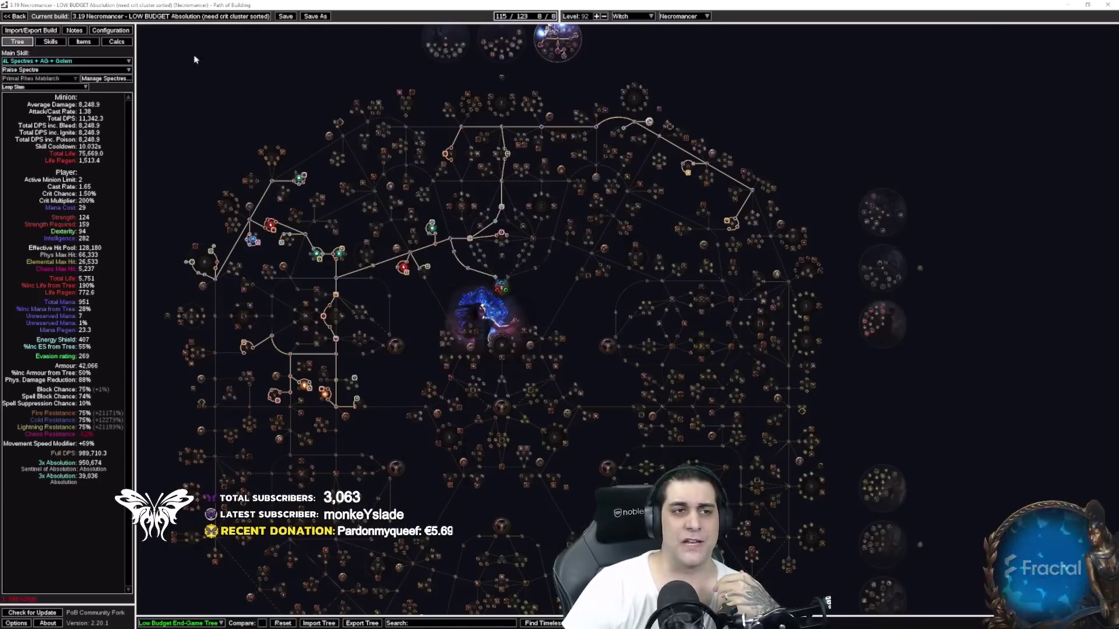
{"action": "left_click", "coordinate": [21, 18]}
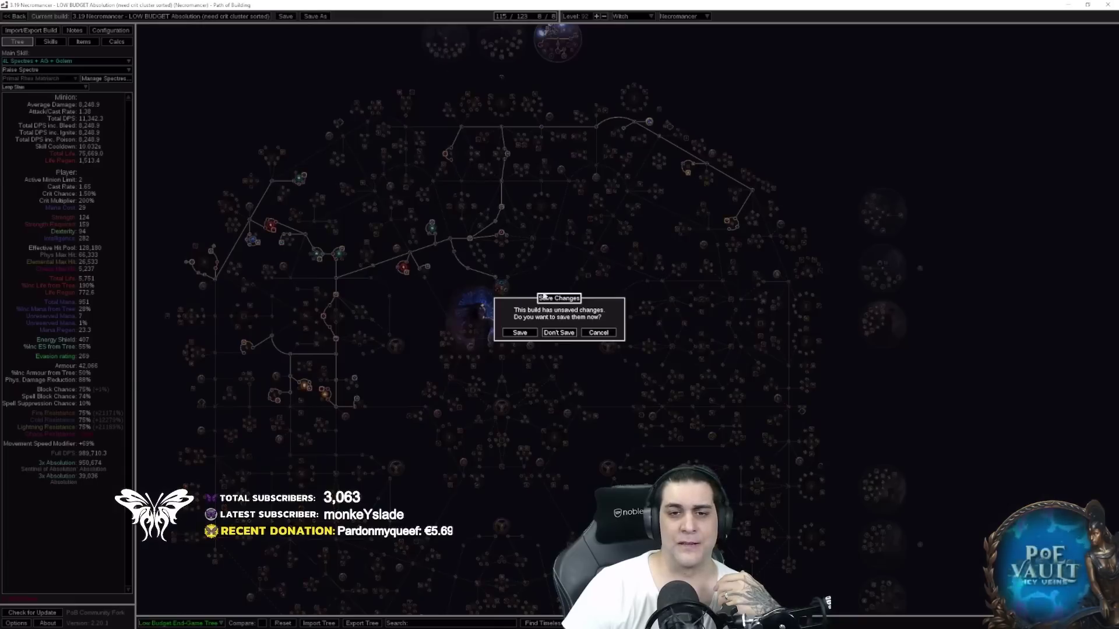
{"action": "left_click", "coordinate": [554, 334]}
Step: Open the Medium & High BUDGET Absolution build and go to its Configuration
{"action": "double_click", "coordinate": [467, 59]}
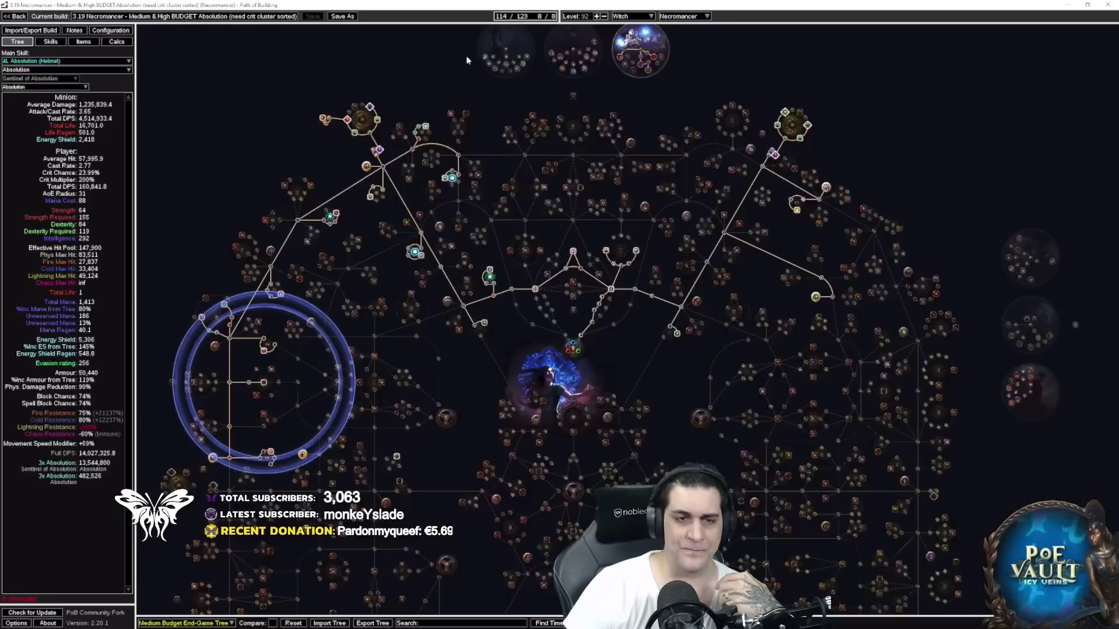
{"action": "left_click_drag", "start_coordinate": [274, 169], "coordinate": [216, 106]}
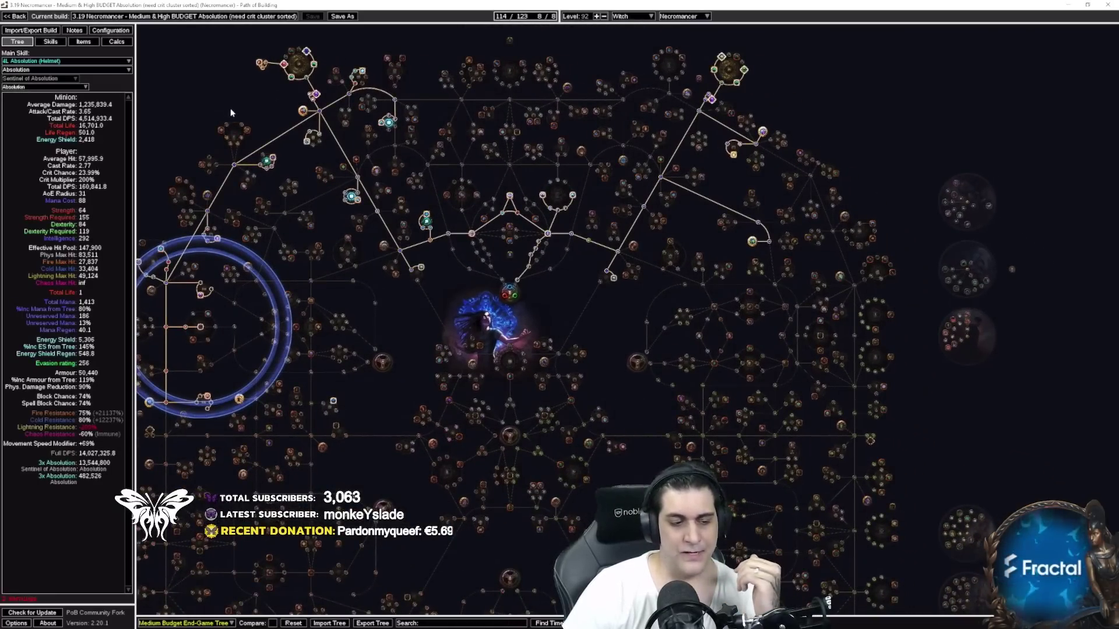
{"action": "left_click", "coordinate": [110, 30]}
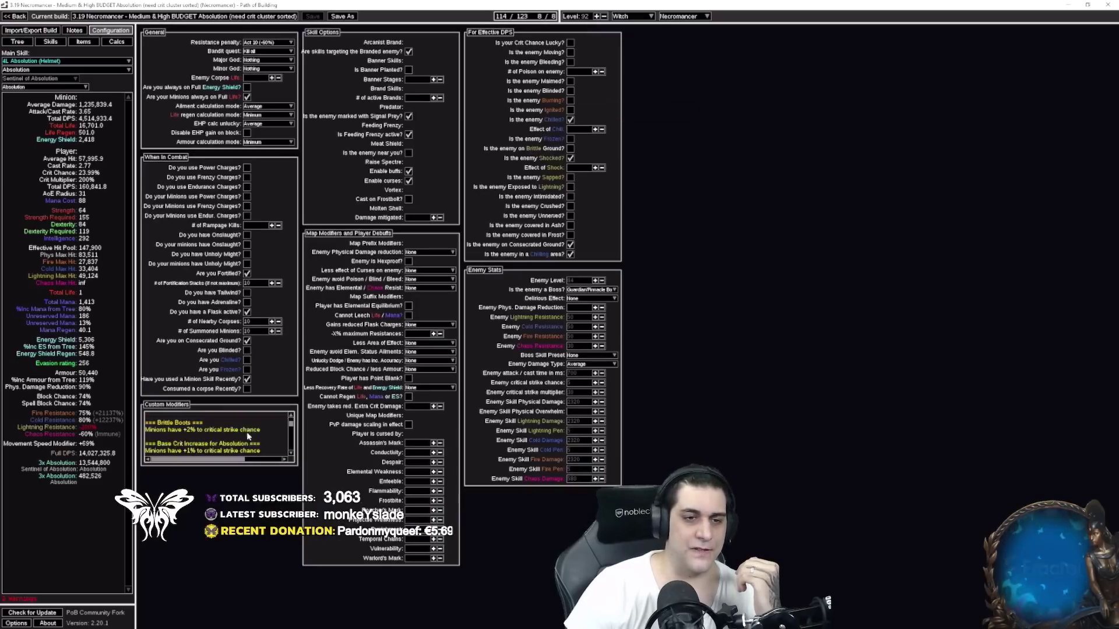
Step: Scroll through the Custom Modifiers, highlighting passages such as the Spirit Offering lines
{"action": "scroll", "coordinate": [247, 436], "scroll_direction": "down", "scroll_amount": 3}
{"action": "key", "text": "ctrl+a"}
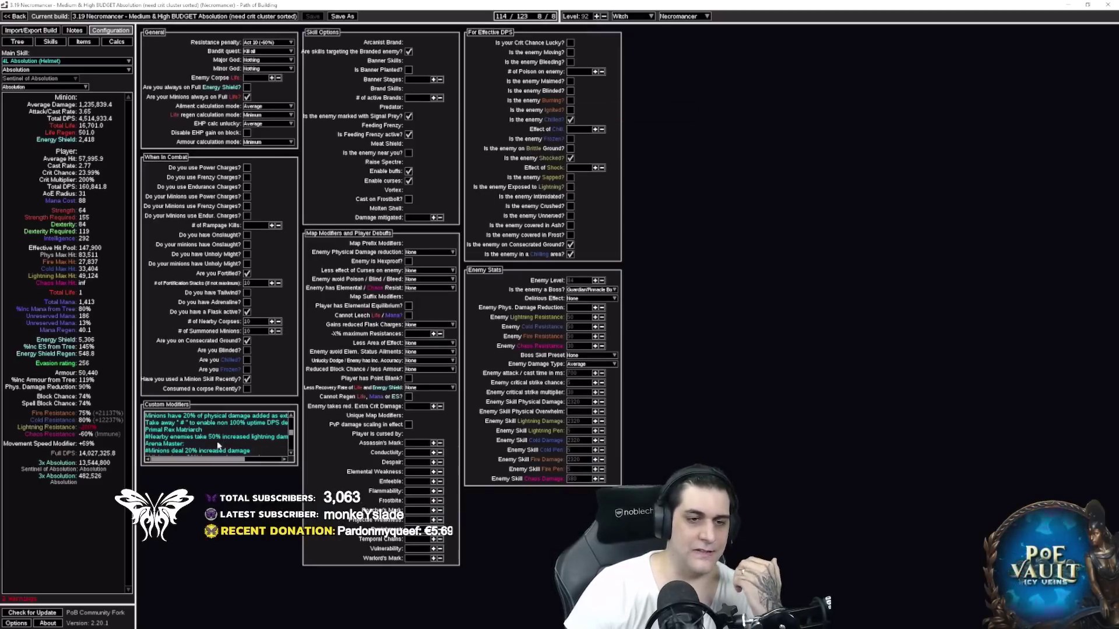
{"action": "scroll", "coordinate": [217, 447], "scroll_direction": "down", "scroll_amount": 1}
{"action": "left_click_drag", "start_coordinate": [263, 437], "coordinate": [173, 431]}
{"action": "key", "text": "ctrl+v"}
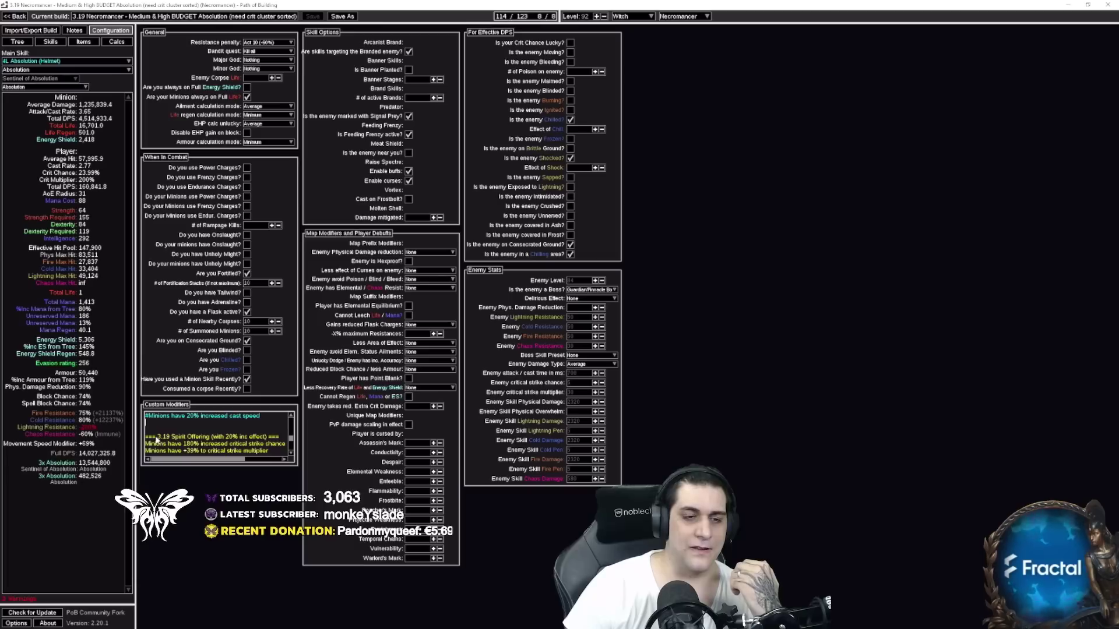
{"action": "left_click_drag", "start_coordinate": [156, 441], "coordinate": [285, 456]}
{"action": "left_click", "coordinate": [249, 432]}
{"action": "scroll", "coordinate": [250, 434], "scroll_direction": "down", "scroll_amount": 1}
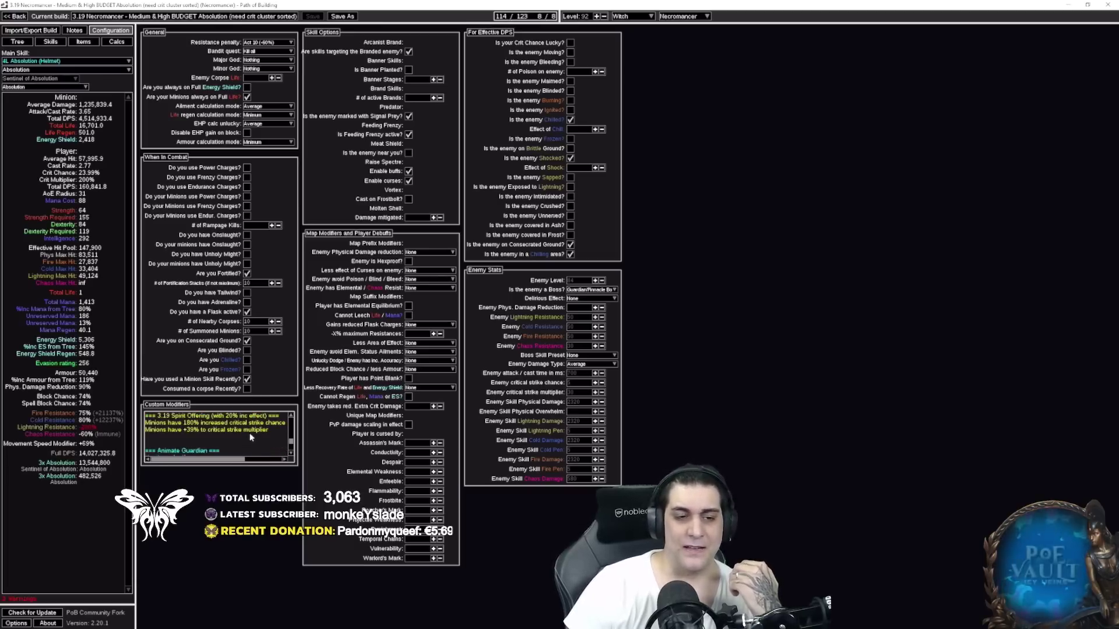
{"action": "left_click_drag", "start_coordinate": [146, 415], "coordinate": [254, 431]}
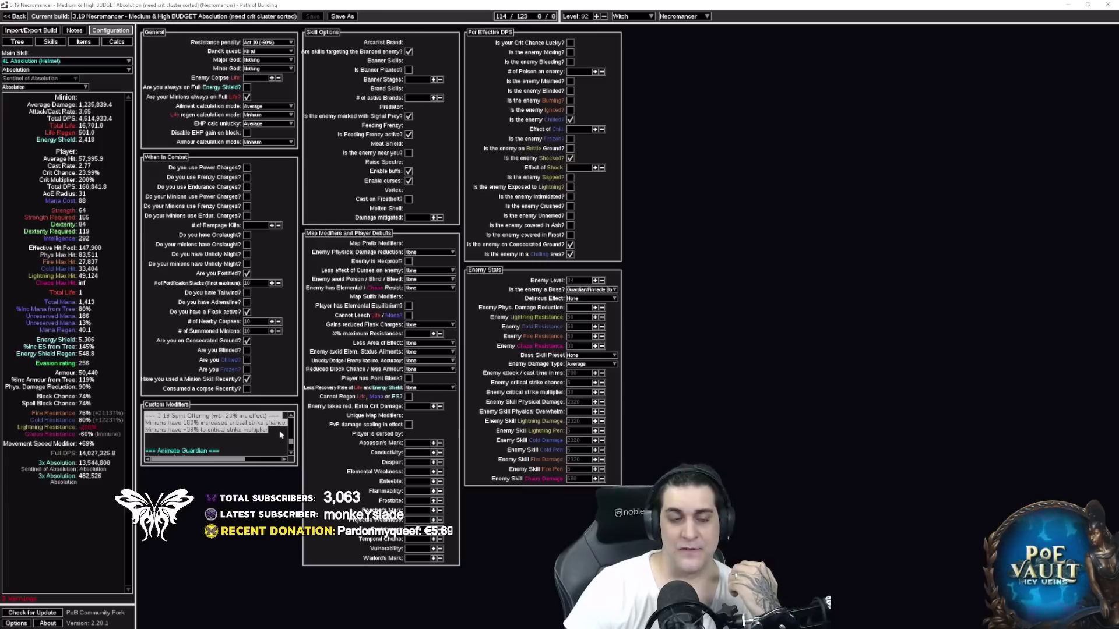
{"action": "left_click", "coordinate": [272, 433]}
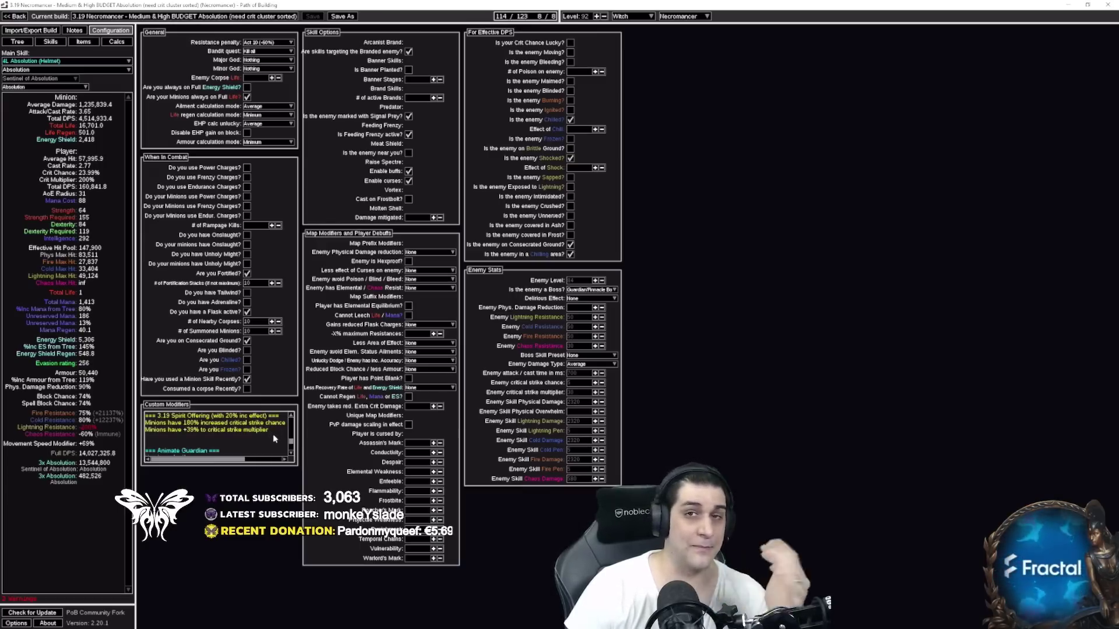
{"action": "scroll", "coordinate": [246, 445], "scroll_direction": "down", "scroll_amount": 1}
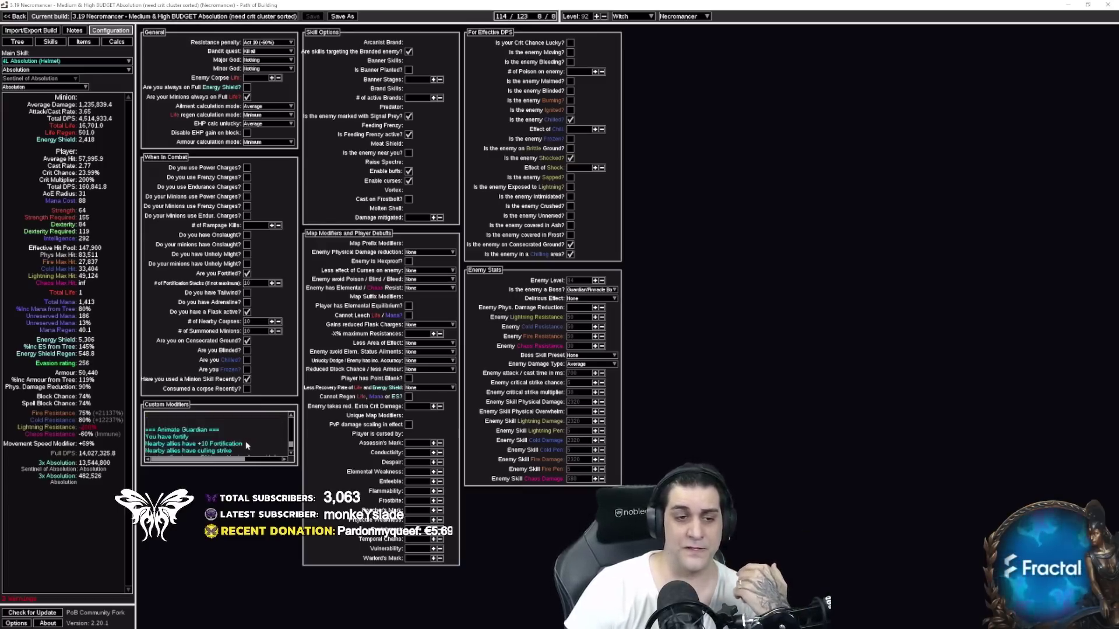
{"action": "scroll", "coordinate": [246, 445], "scroll_direction": "down", "scroll_amount": 3}
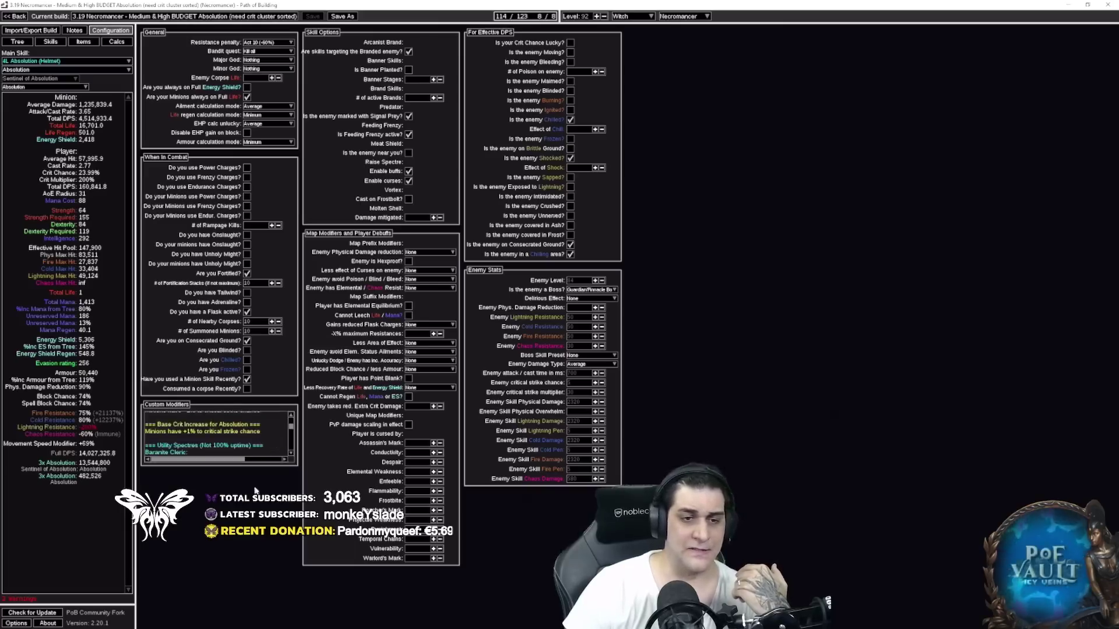
Step: Pan around the Medium & High passive tree, inspecting nodes in the upper and lower areas
{"action": "left_click", "coordinate": [17, 41]}
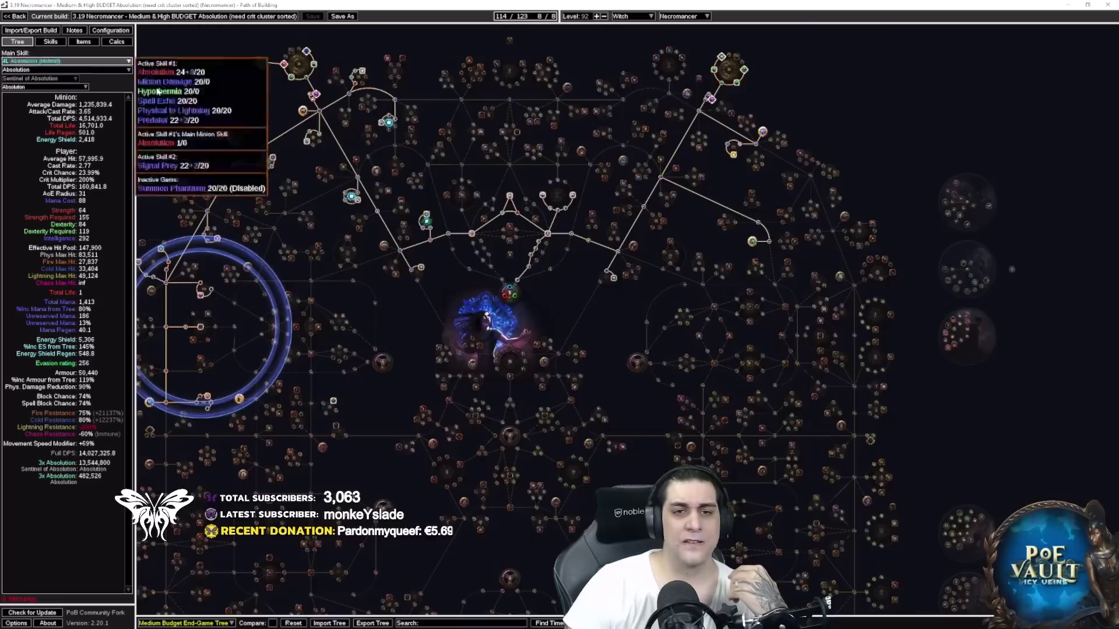
{"action": "left_click_drag", "start_coordinate": [420, 338], "coordinate": [498, 355]}
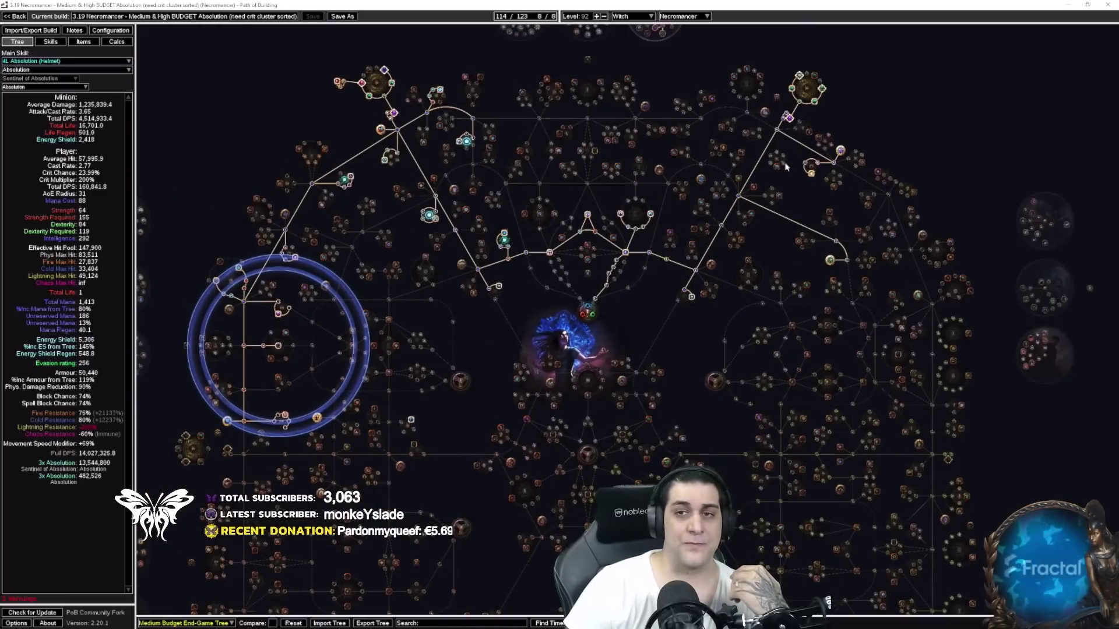
{"action": "mouse_move", "coordinate": [395, 114]}
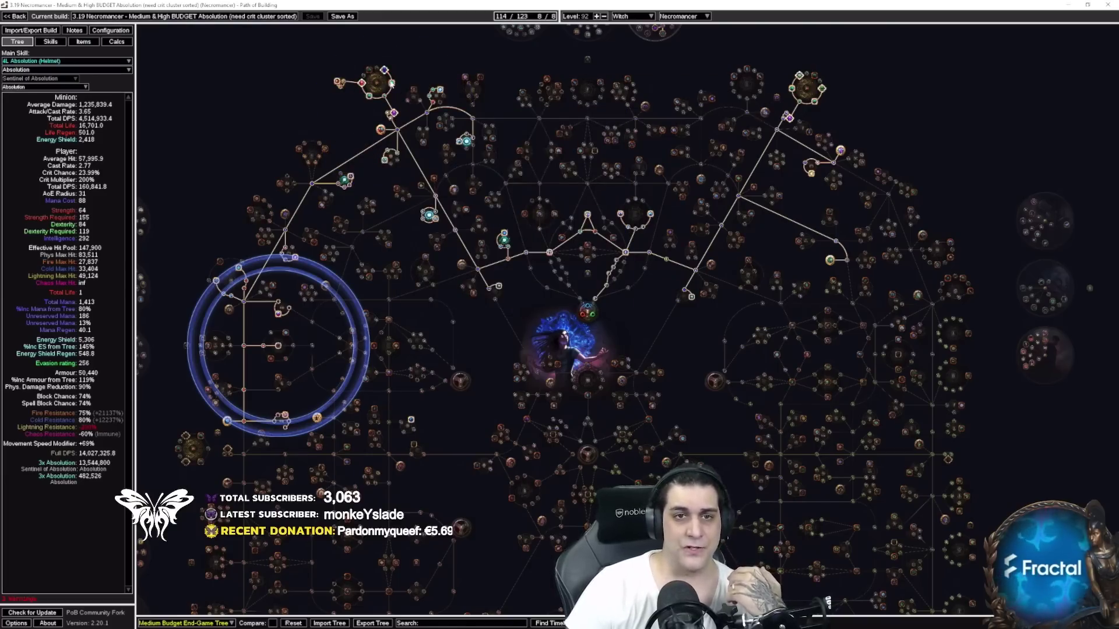
{"action": "mouse_move", "coordinate": [392, 83]}
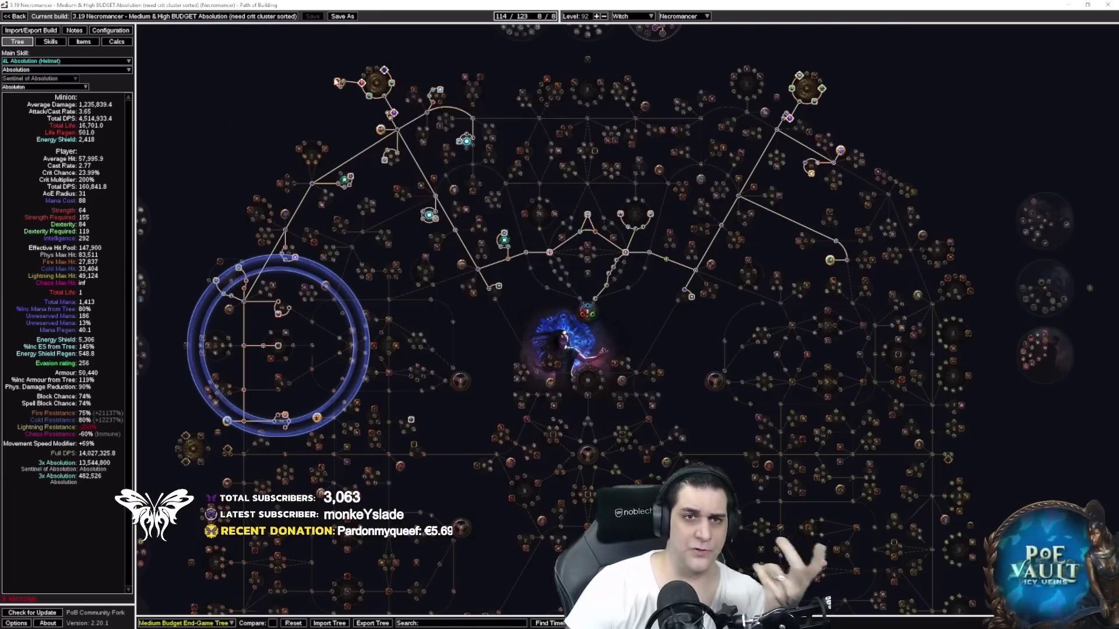
{"action": "left_click_drag", "start_coordinate": [321, 350], "coordinate": [328, 241]}
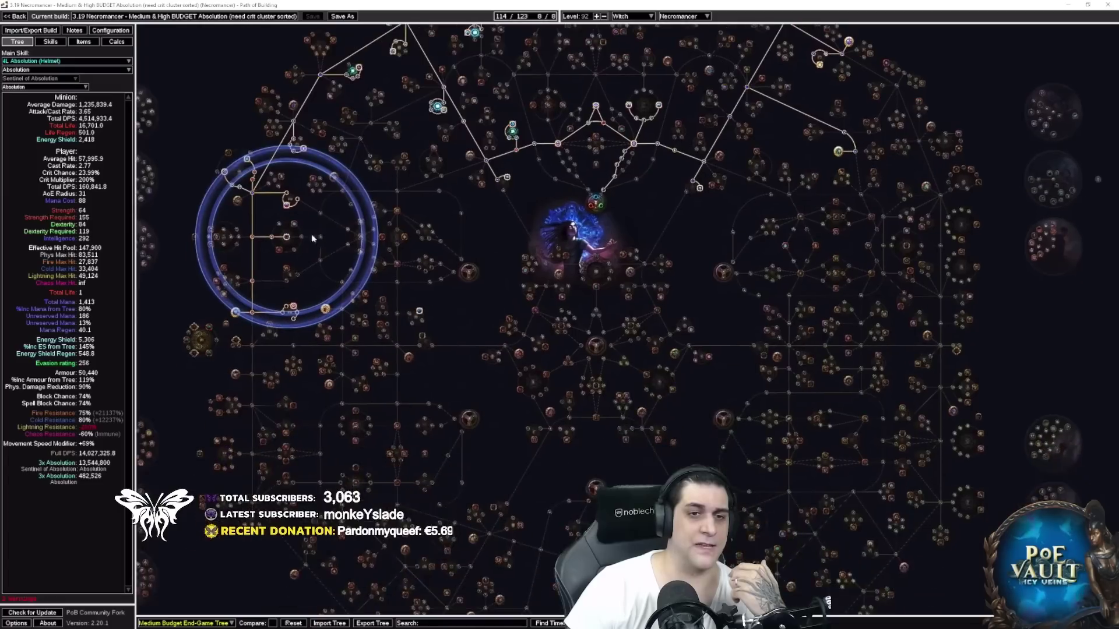
{"action": "mouse_move", "coordinate": [327, 312]}
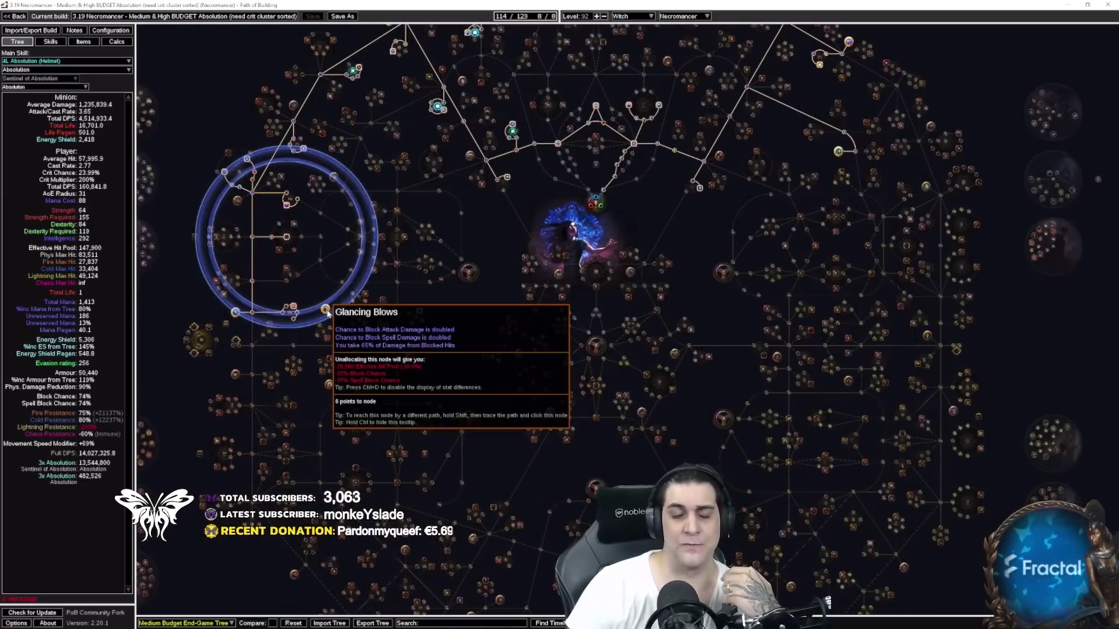
{"action": "scroll", "coordinate": [326, 312], "scroll_direction": "up", "scroll_amount": 3}
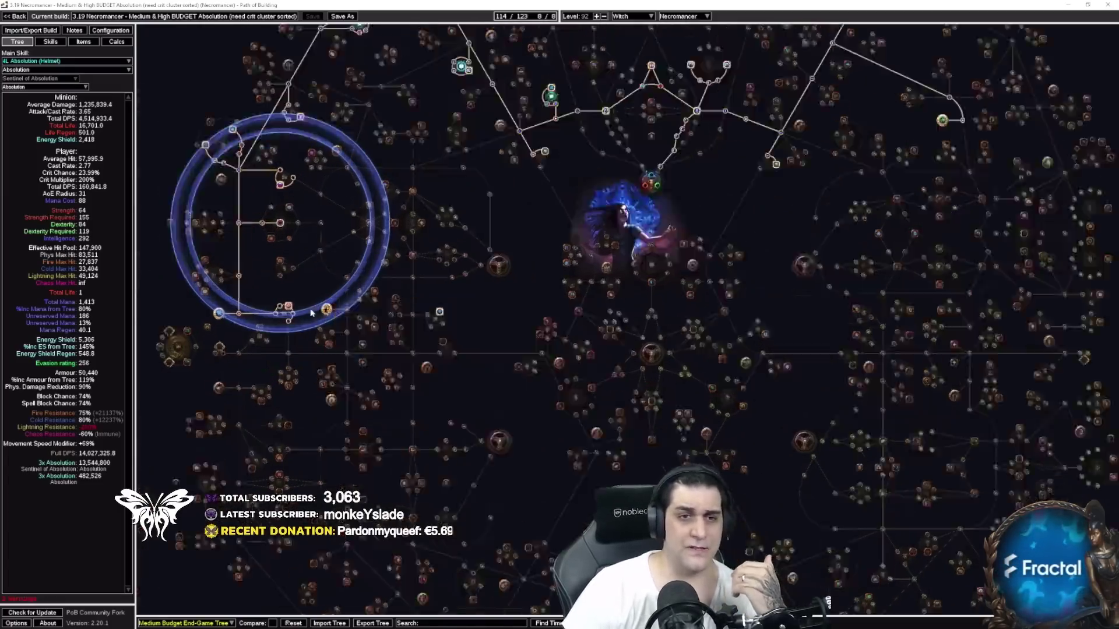
{"action": "scroll", "coordinate": [388, 330], "scroll_direction": "down", "scroll_amount": 3}
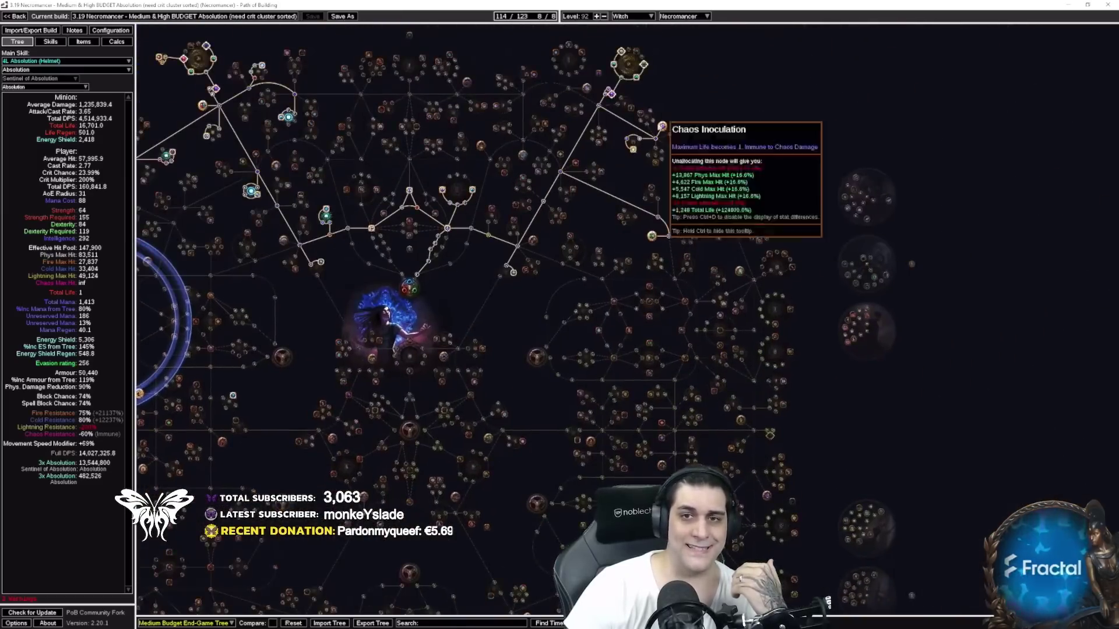
Step: View the Medium Budget End-Game gear, including the Convoking Wand and Aegis Aurora
{"action": "left_click", "coordinate": [83, 41]}
{"action": "mouse_move", "coordinate": [239, 84]}
{"action": "mouse_move", "coordinate": [241, 64]}
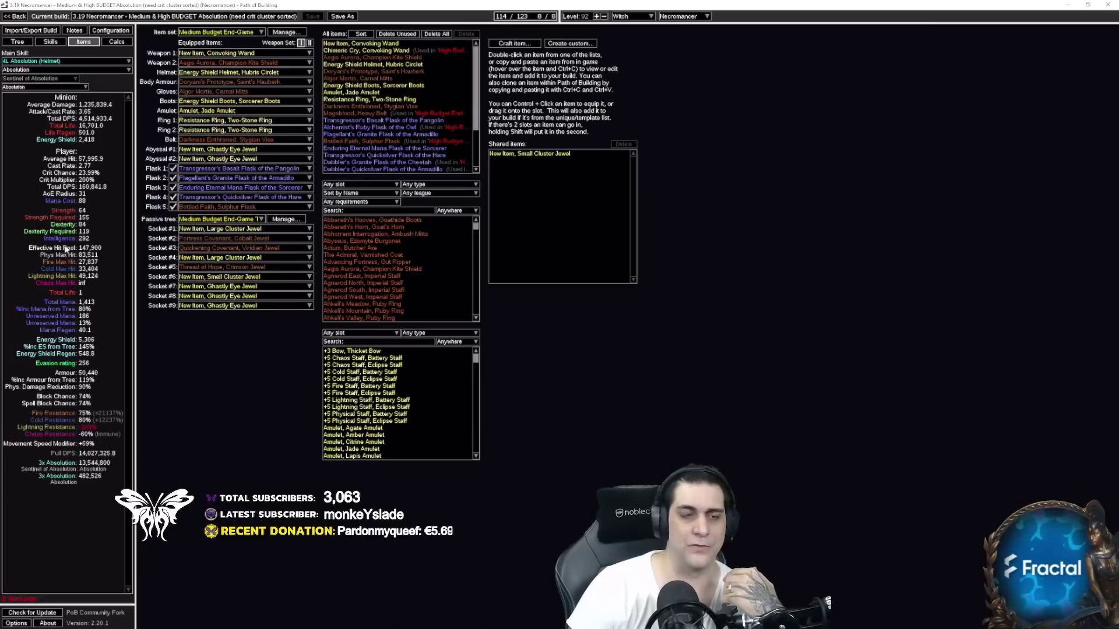
Step: Glance at the tree, inspect the body armour and rings, then return to the 114/123-point tree
{"action": "left_click", "coordinate": [26, 42]}
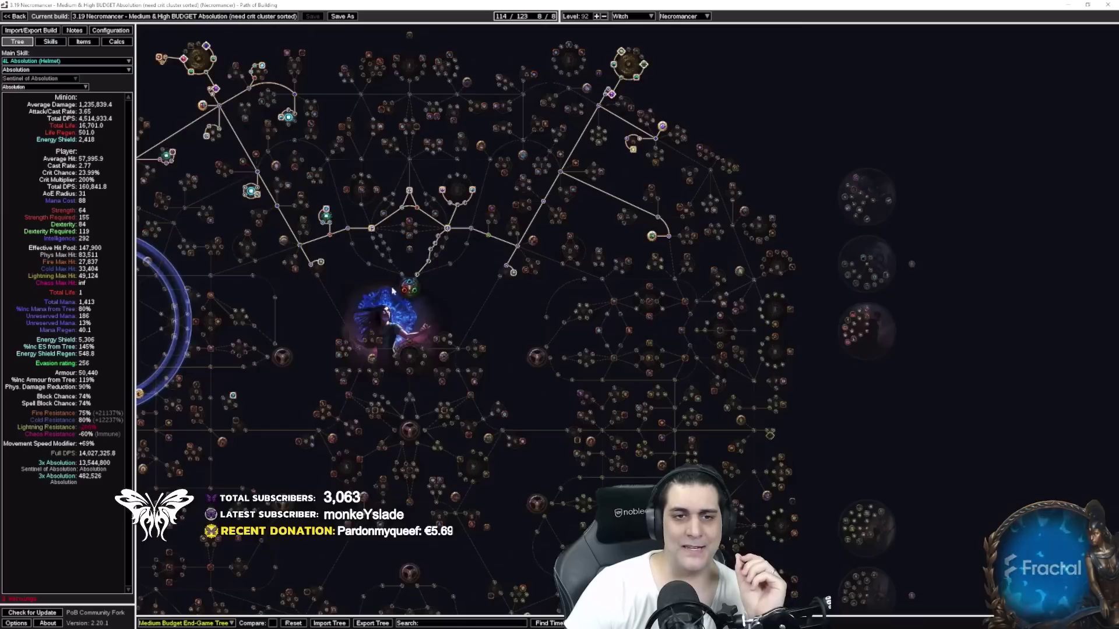
{"action": "left_click_drag", "start_coordinate": [562, 325], "coordinate": [495, 348]}
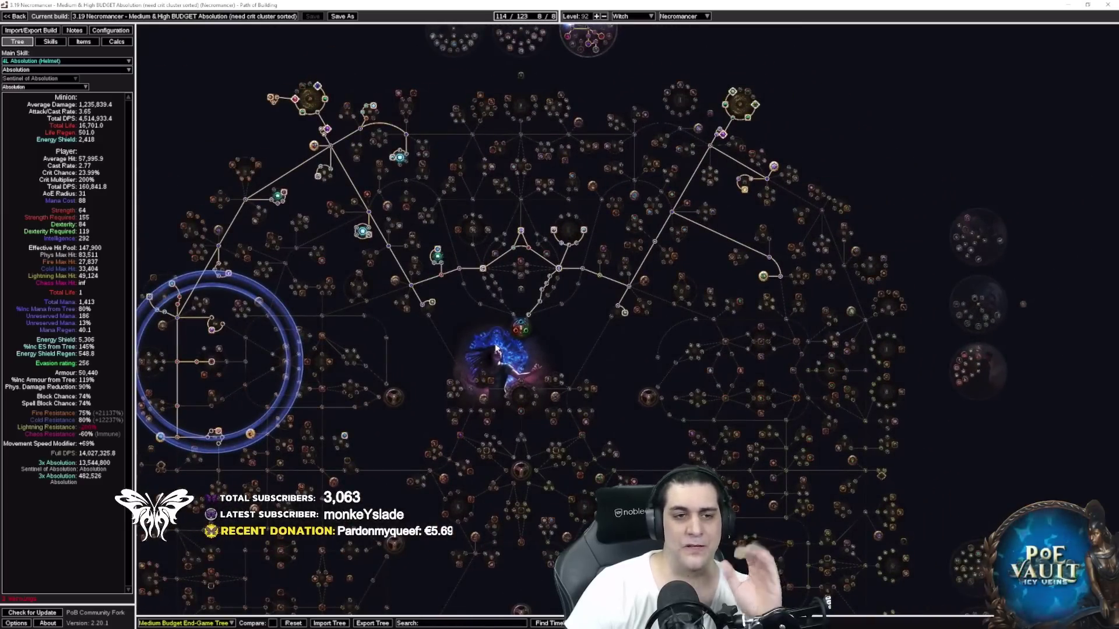
{"action": "left_click", "coordinate": [83, 41]}
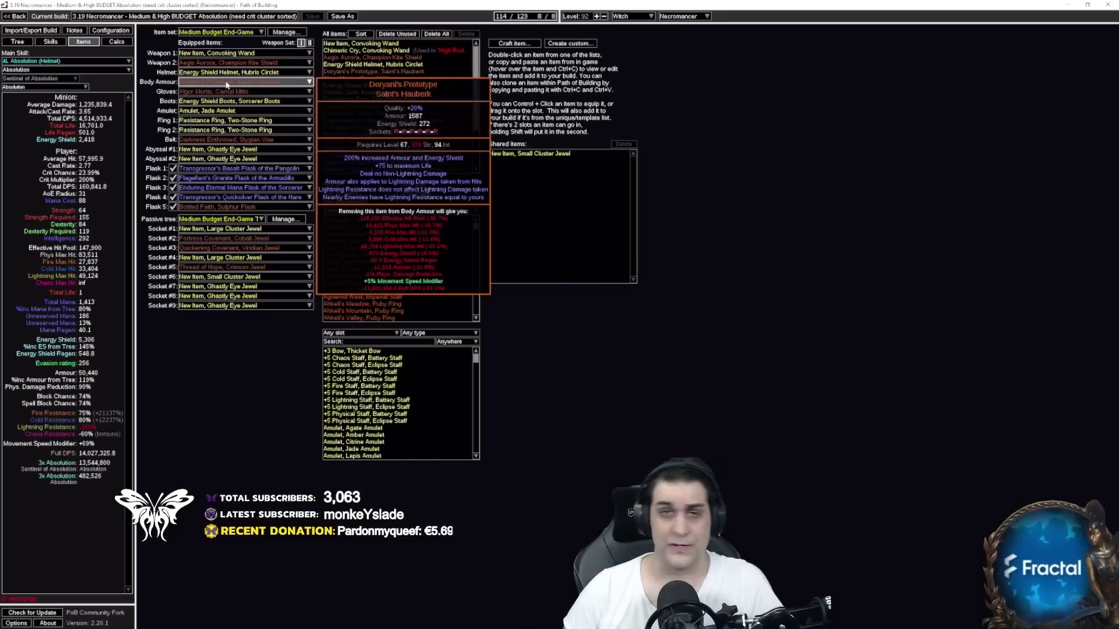
{"action": "mouse_move", "coordinate": [232, 122]}
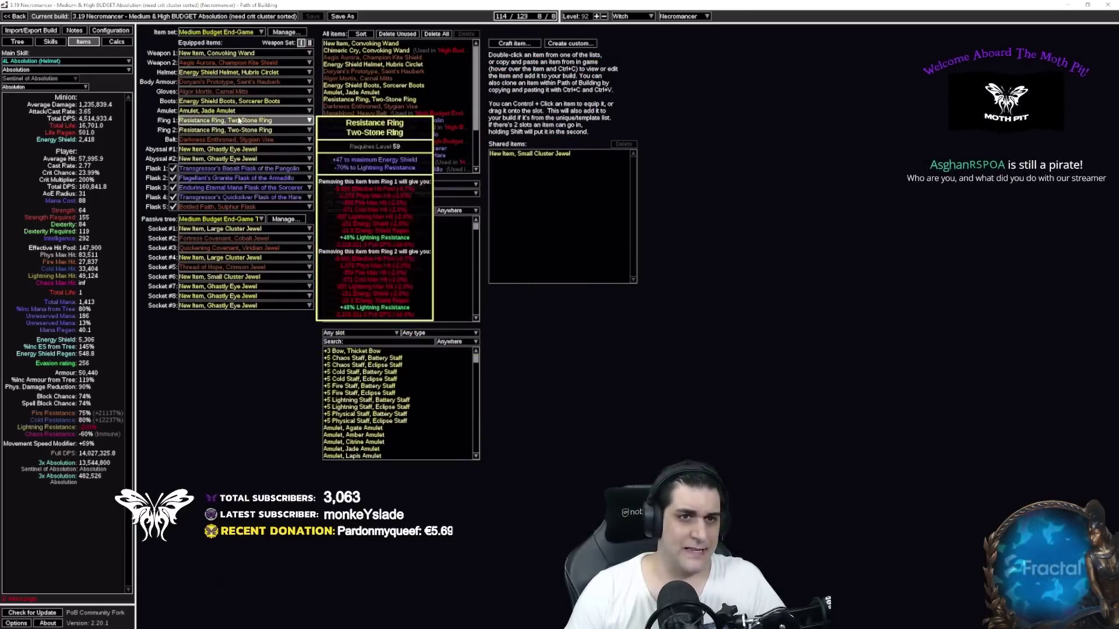
{"action": "left_click", "coordinate": [51, 41]}
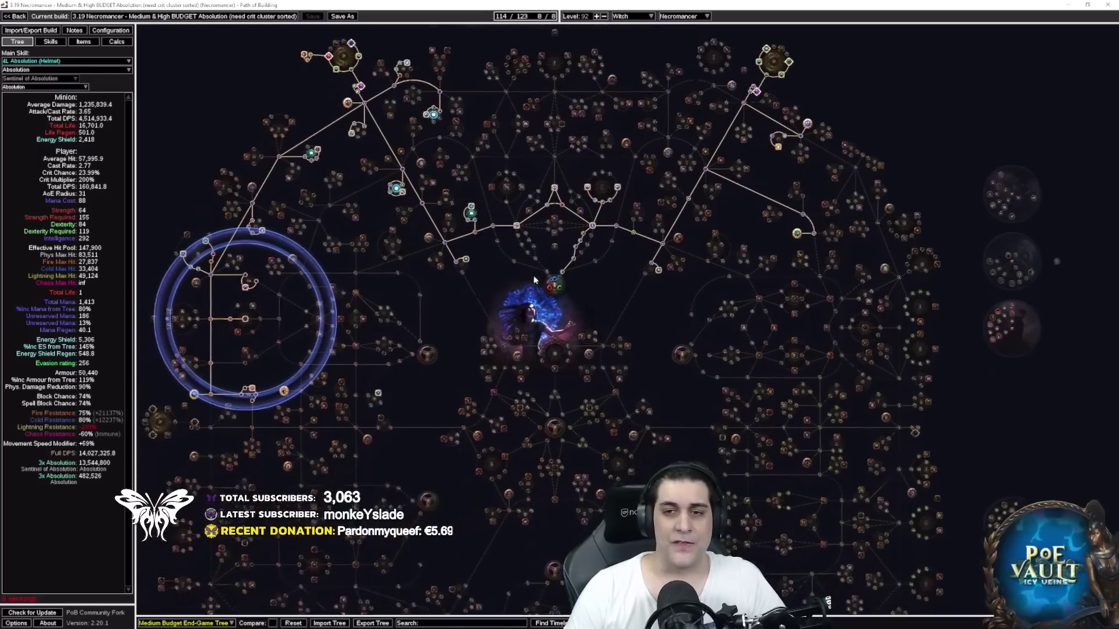
{"action": "left_click", "coordinate": [83, 43]}
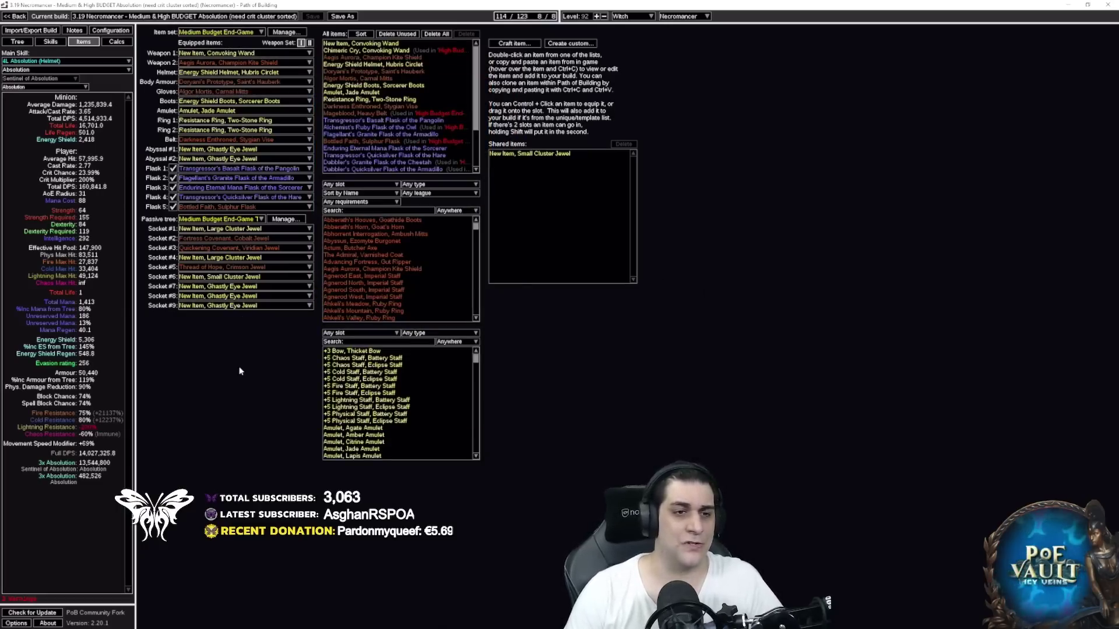
Step: Zoom in on the Lethe Shade notable to read its tooltip, then zoom out to the whole tree
{"action": "left_click", "coordinate": [17, 41]}
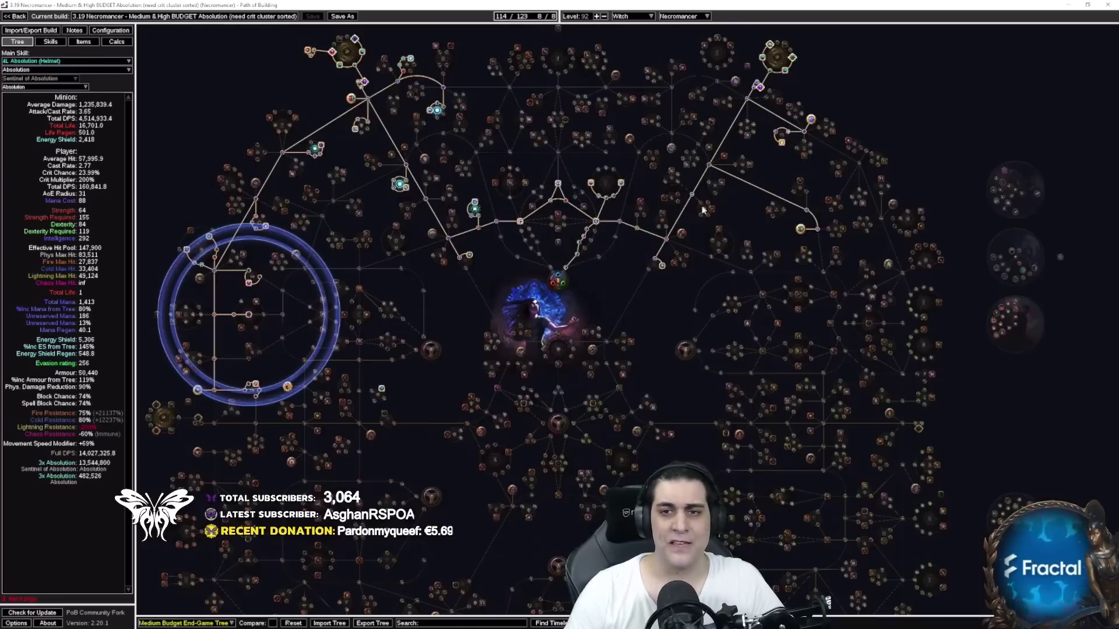
{"action": "scroll", "coordinate": [798, 228], "scroll_direction": "up", "scroll_amount": 5}
{"action": "left_click_drag", "start_coordinate": [794, 225], "coordinate": [595, 223]}
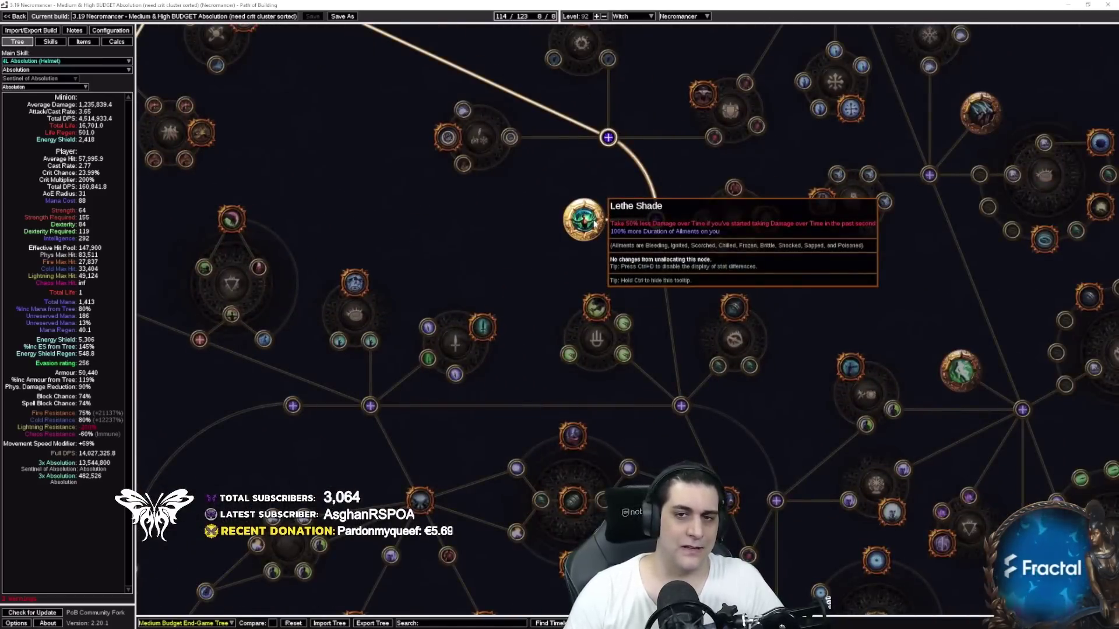
{"action": "scroll", "coordinate": [594, 223], "scroll_direction": "down", "scroll_amount": 4}
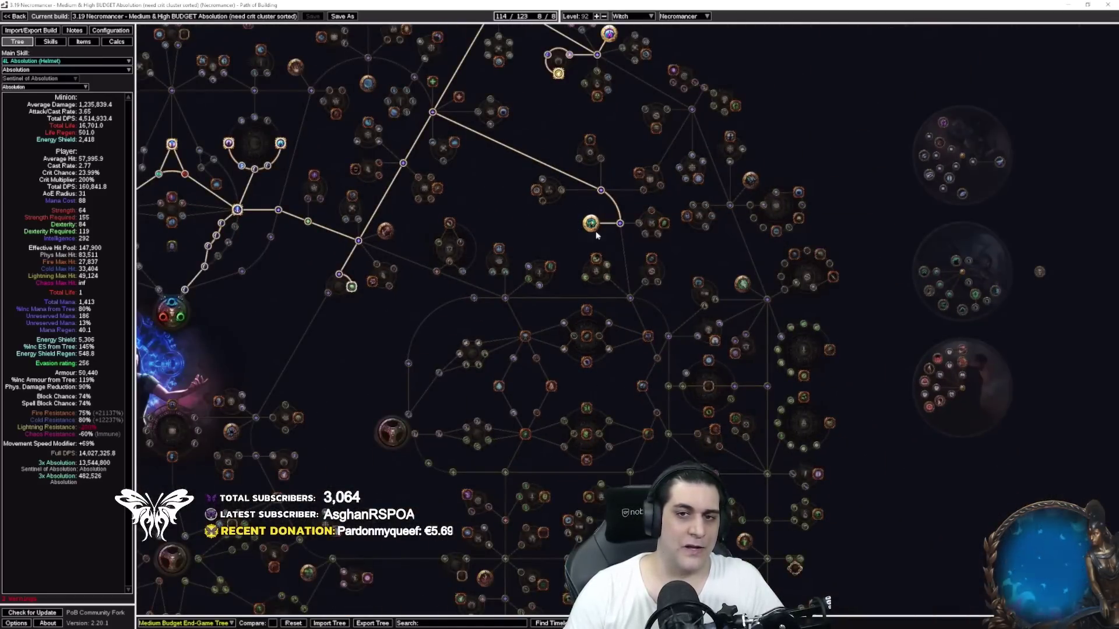
{"action": "left_click_drag", "start_coordinate": [600, 223], "coordinate": [574, 213]}
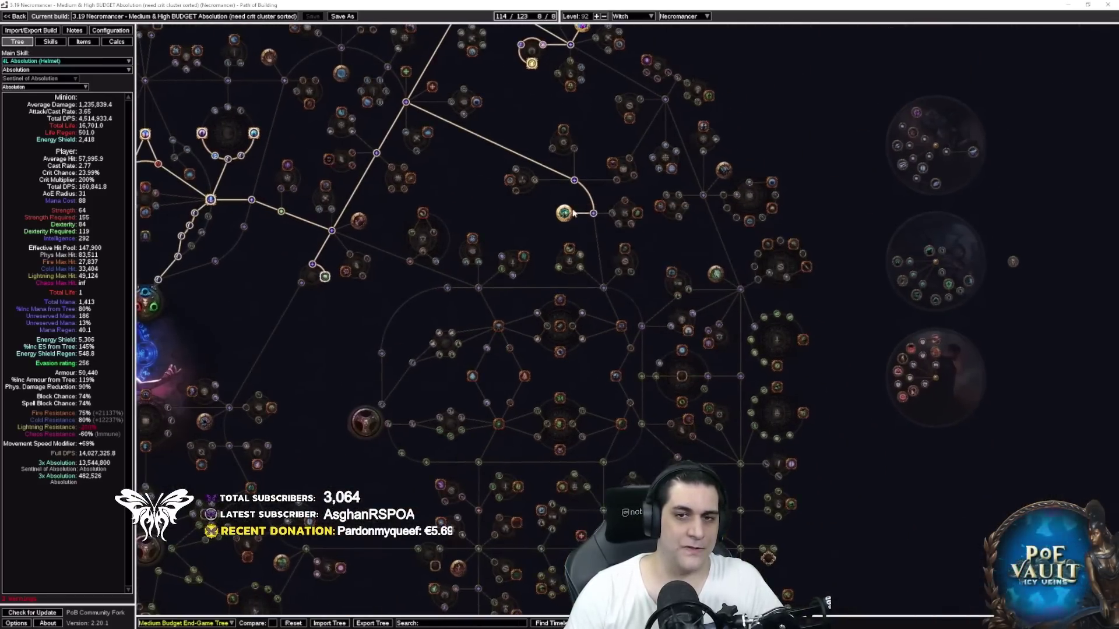
{"action": "mouse_move", "coordinate": [563, 214]}
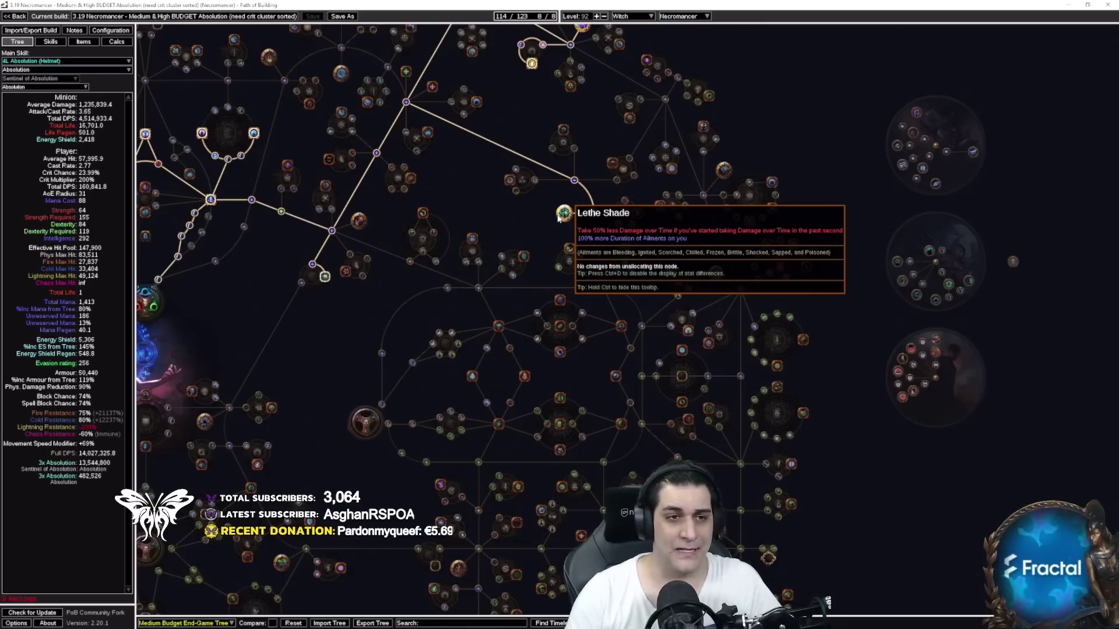
{"action": "scroll", "coordinate": [559, 217], "scroll_direction": "down", "scroll_amount": 3}
{"action": "mouse_move", "coordinate": [319, 272]}
{"action": "left_mouse_down"}
{"action": "mouse_move", "coordinate": [570, 272]}
{"action": "mouse_move", "coordinate": [569, 359]}
{"action": "left_mouse_up"}
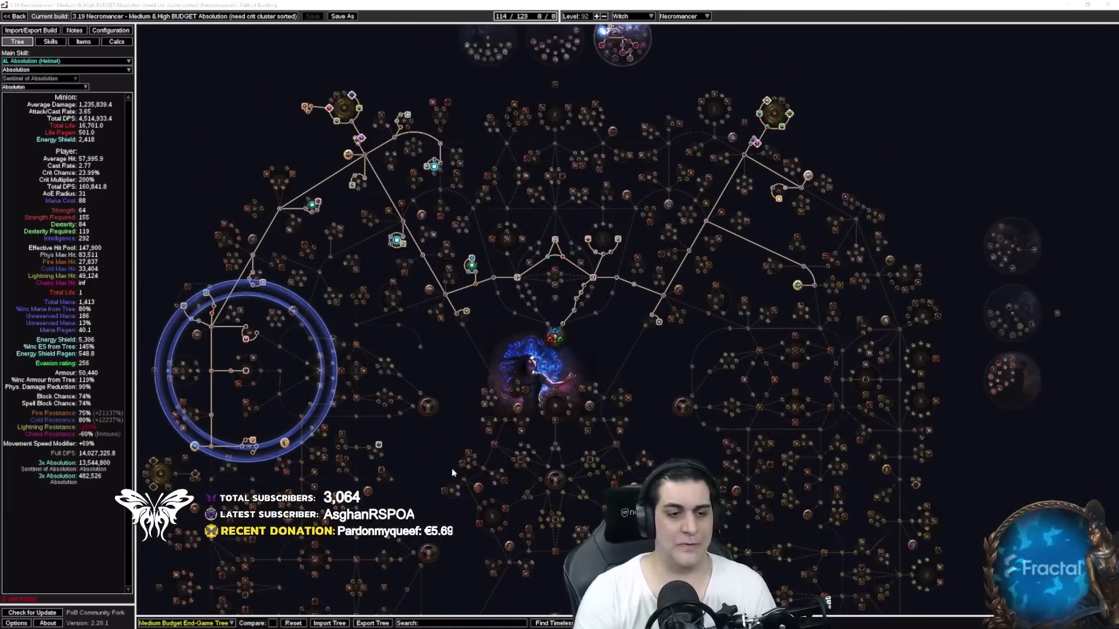
Step: Calculate 14000000*4.5 in Windows Calculator, giving 63,000,000
{"action": "key", "text": "XF86Calculator"}
{"action": "type", "text": "14000000"}
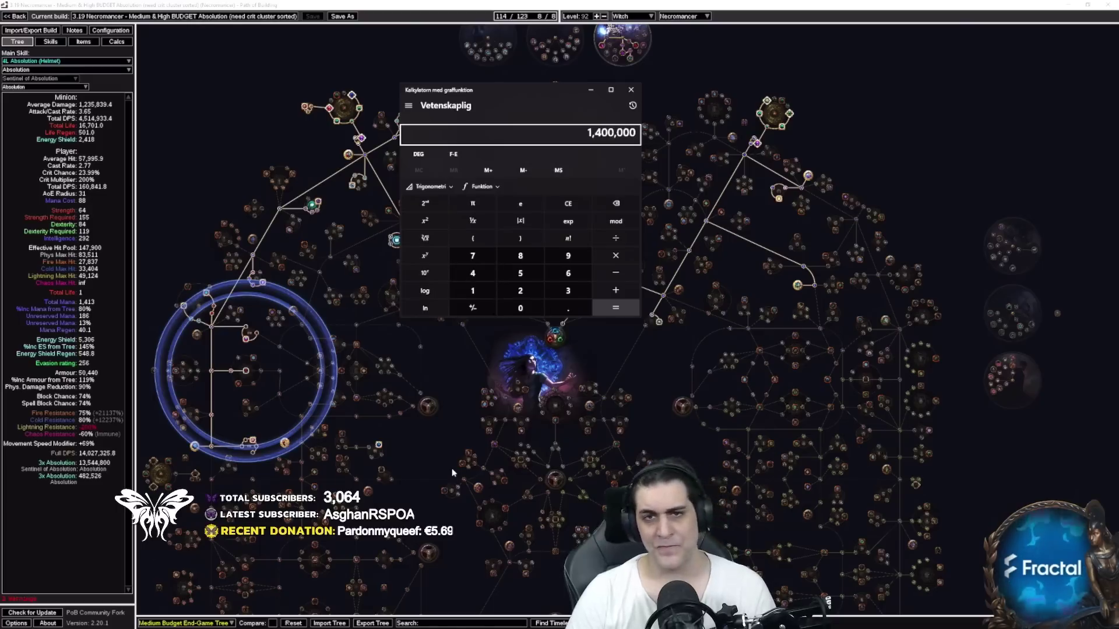
{"action": "type", "text": "*4.5"}
{"action": "key", "text": "Return"}
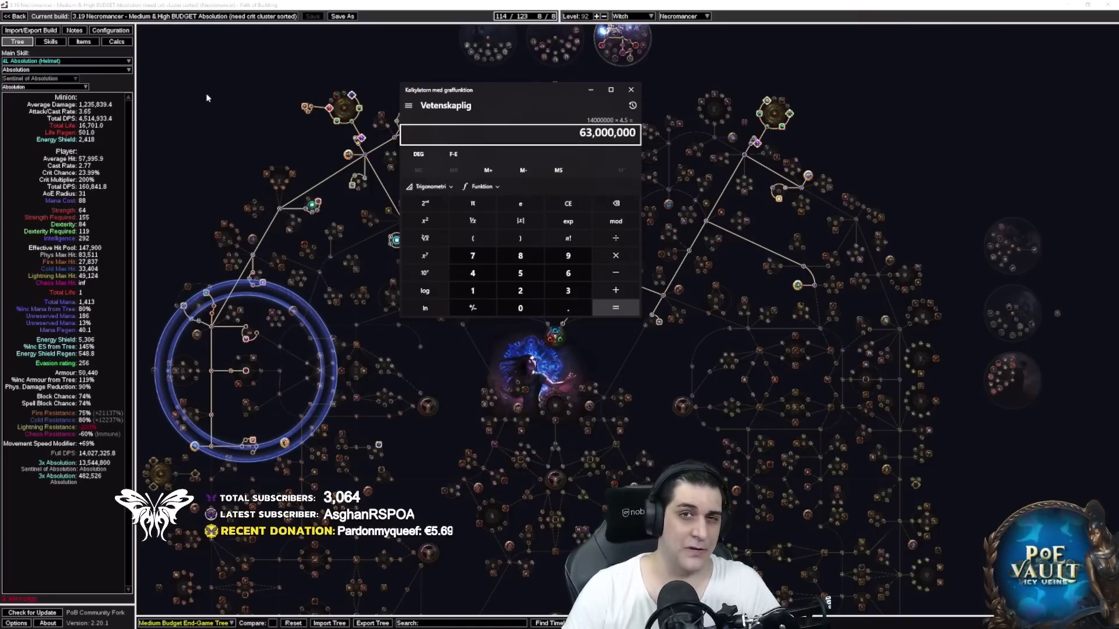
Step: Compare the Configuration tab's Full DPS of 14,027,325.8 with the calculator result, then return to the tree
{"action": "left_click", "coordinate": [254, 82]}
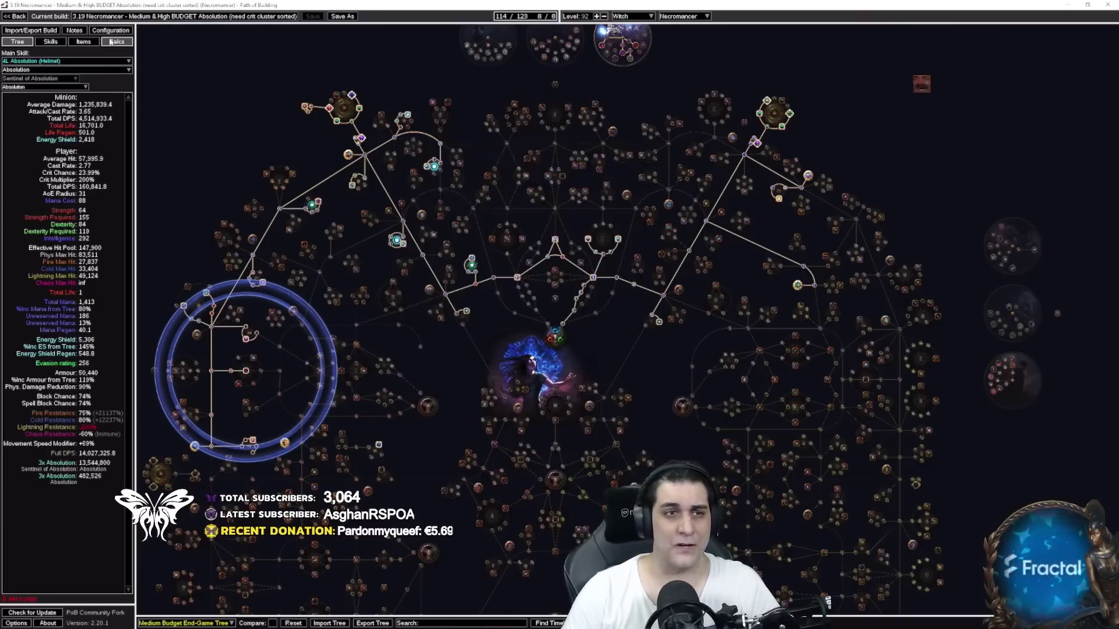
{"action": "left_click", "coordinate": [119, 32]}
{"action": "mouse_move", "coordinate": [600, 169]}
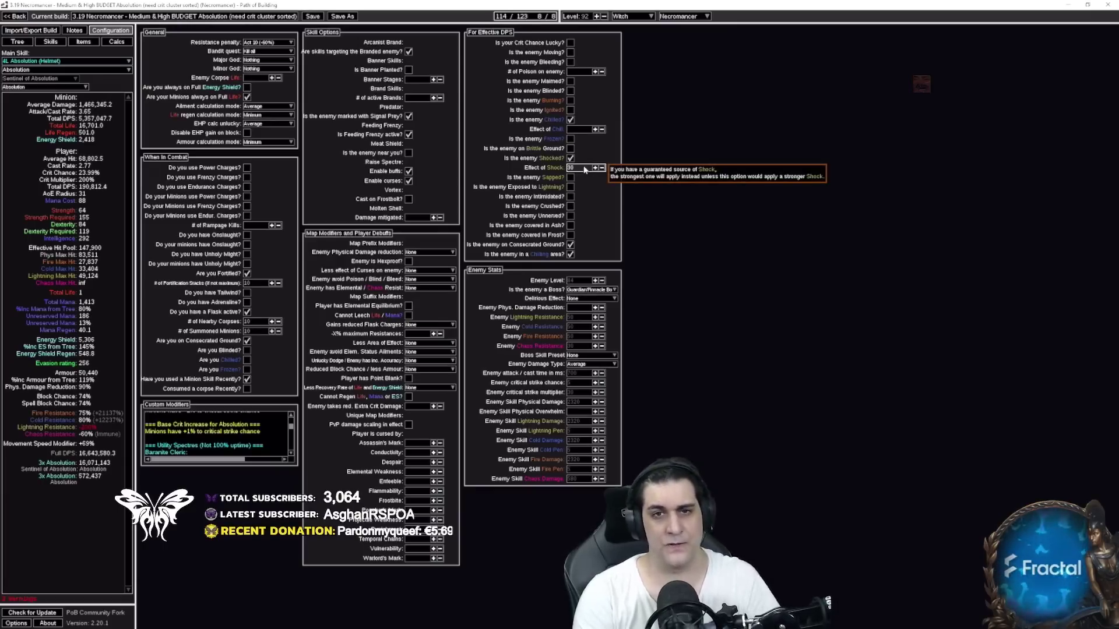
{"action": "key", "text": "alt+Tab"}
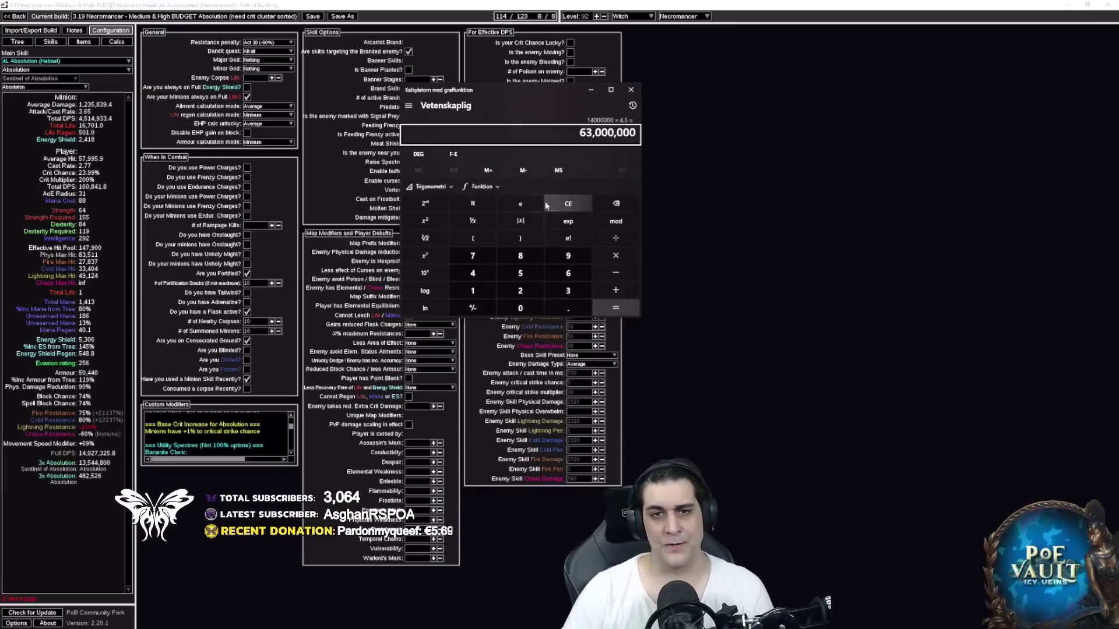
{"action": "left_click", "coordinate": [17, 42]}
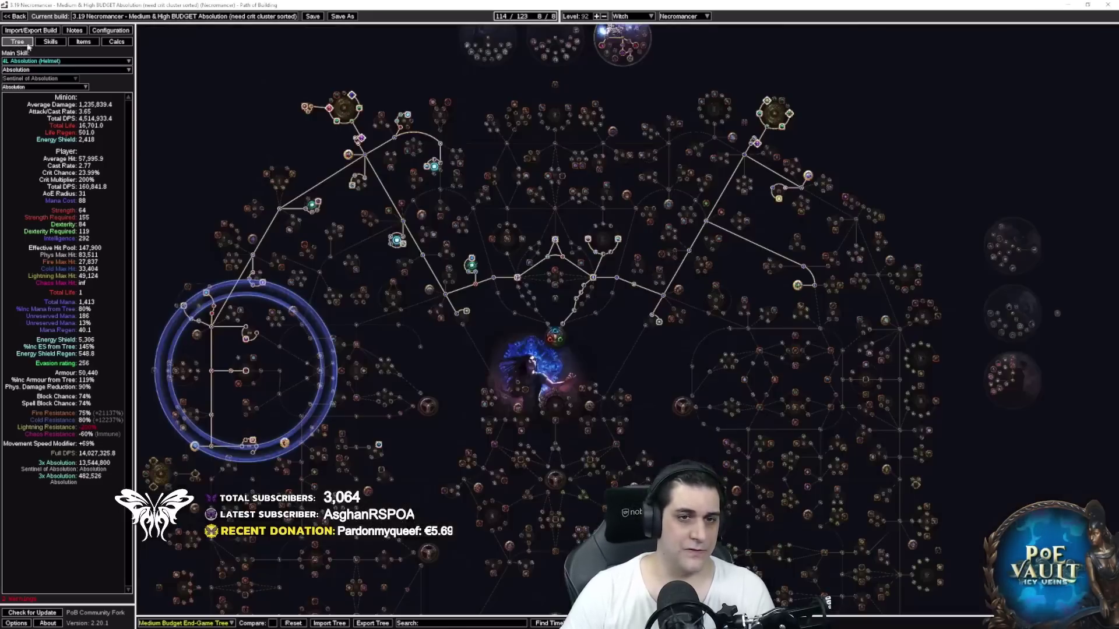
Step: Show the Medium Budget End-Game gear, with its Ghastly Eye Jewels and Hubris Circle helmet
{"action": "left_click_drag", "start_coordinate": [201, 207], "coordinate": [213, 267]}
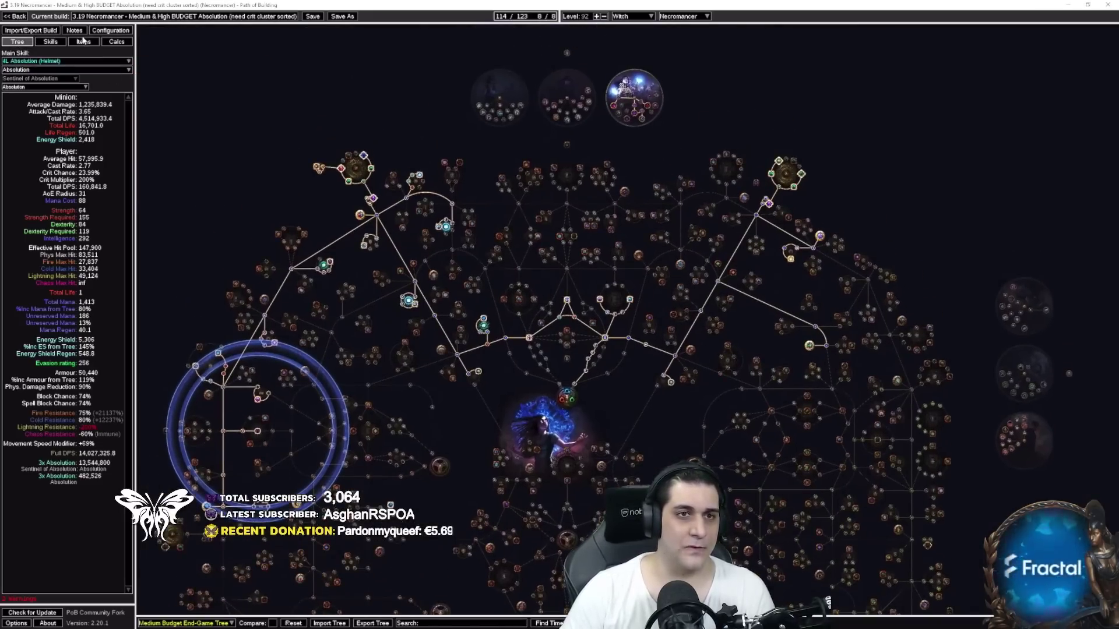
{"action": "left_click", "coordinate": [83, 42]}
{"action": "mouse_move", "coordinate": [258, 74]}
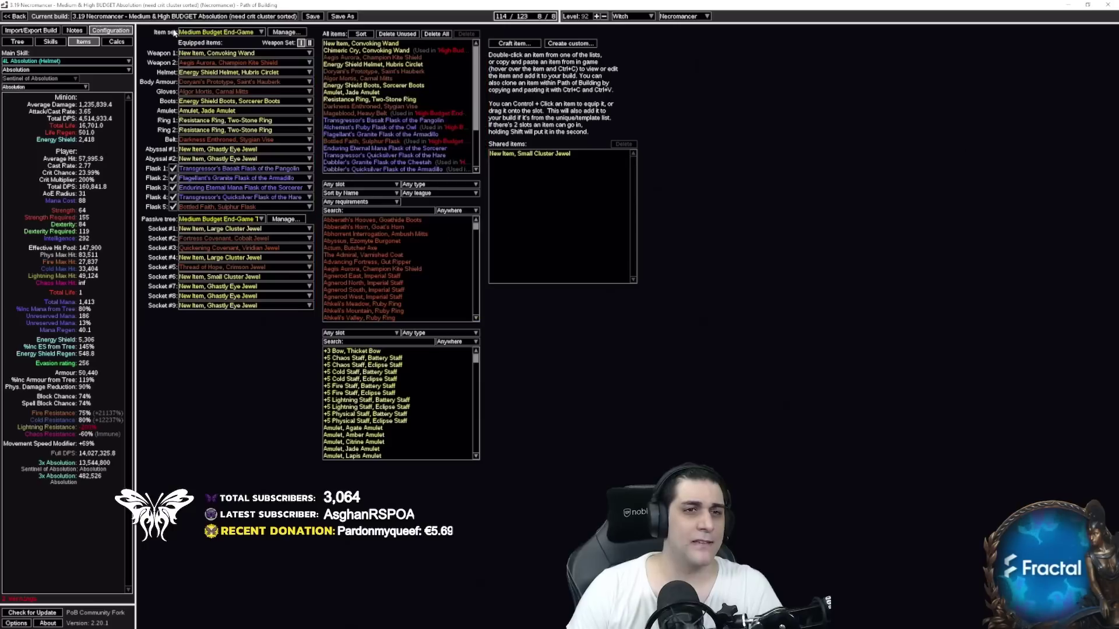
Step: Switch to the High Budget End-Game item set and the High Budget End-Game Tree
{"action": "left_click", "coordinate": [219, 32]}
{"action": "left_click", "coordinate": [215, 38]}
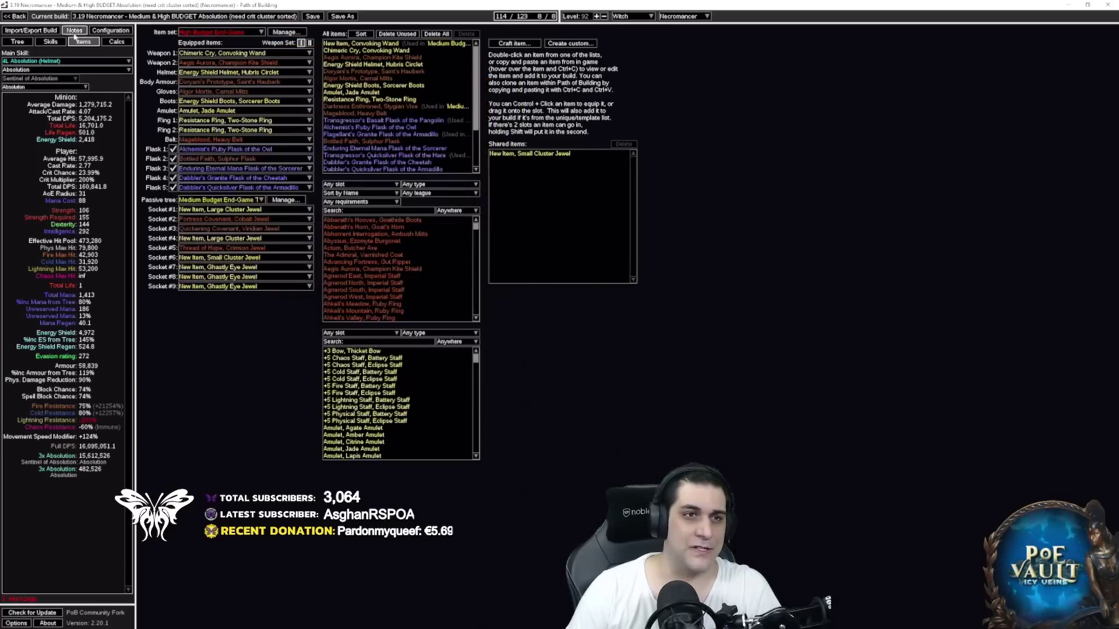
{"action": "left_click", "coordinate": [17, 42]}
{"action": "left_click", "coordinate": [186, 623]}
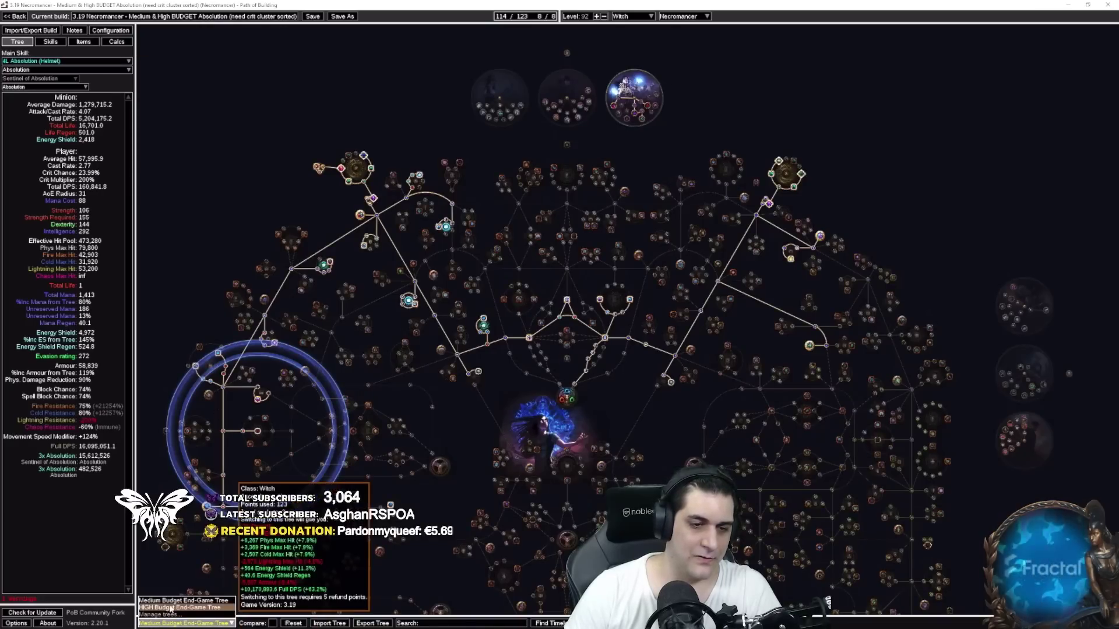
{"action": "left_click", "coordinate": [186, 600]}
{"action": "scroll", "coordinate": [353, 190], "scroll_direction": "up", "scroll_amount": 5}
{"action": "mouse_move", "coordinate": [410, 217]}
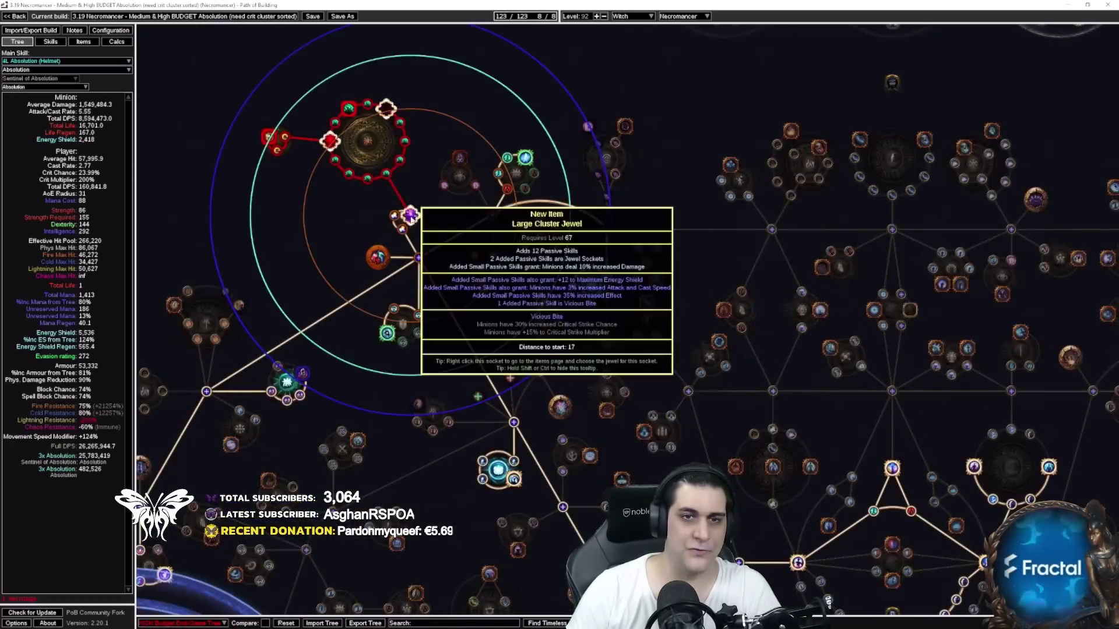
{"action": "scroll", "coordinate": [411, 217], "scroll_direction": "down", "scroll_amount": 5}
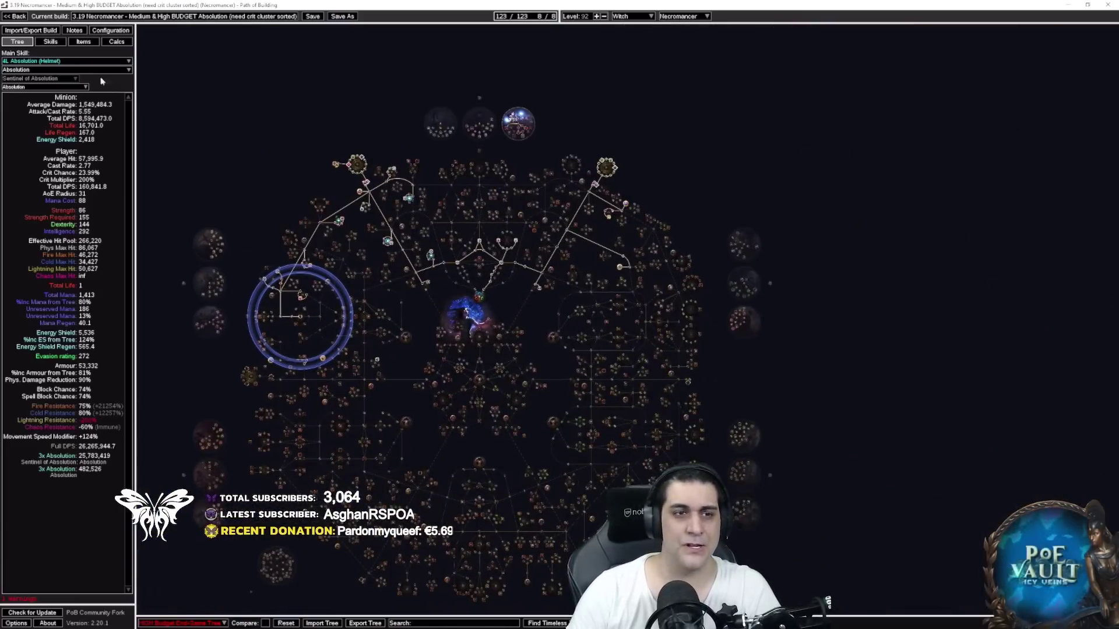
Step: Review the High Budget gear, then switch back to the Medium Budget End-Game item set
{"action": "left_click", "coordinate": [81, 43]}
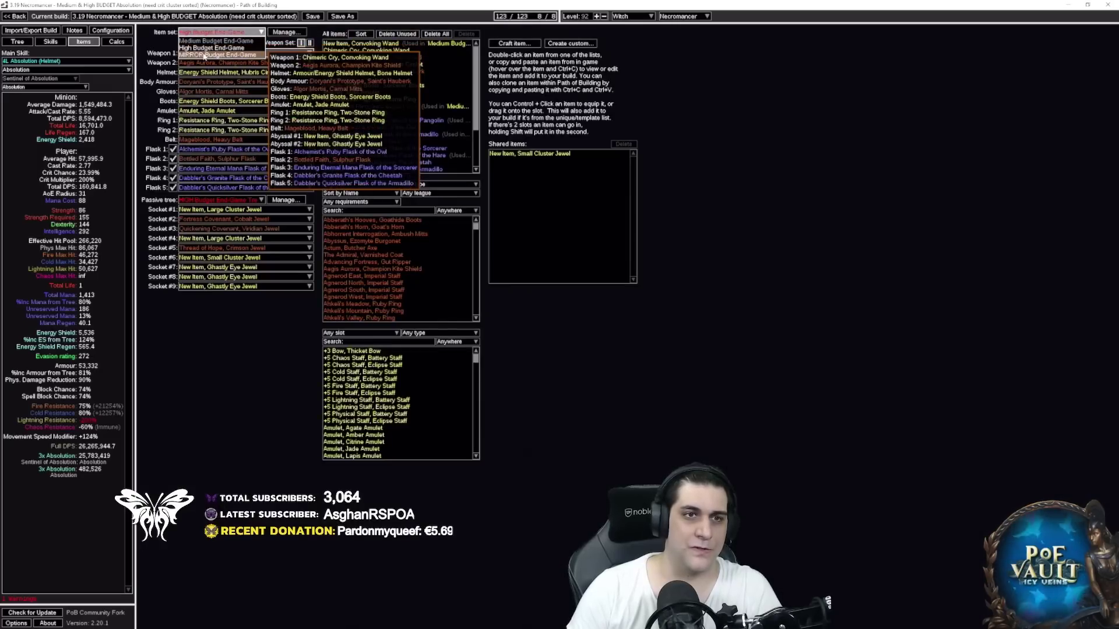
{"action": "mouse_move", "coordinate": [204, 56]}
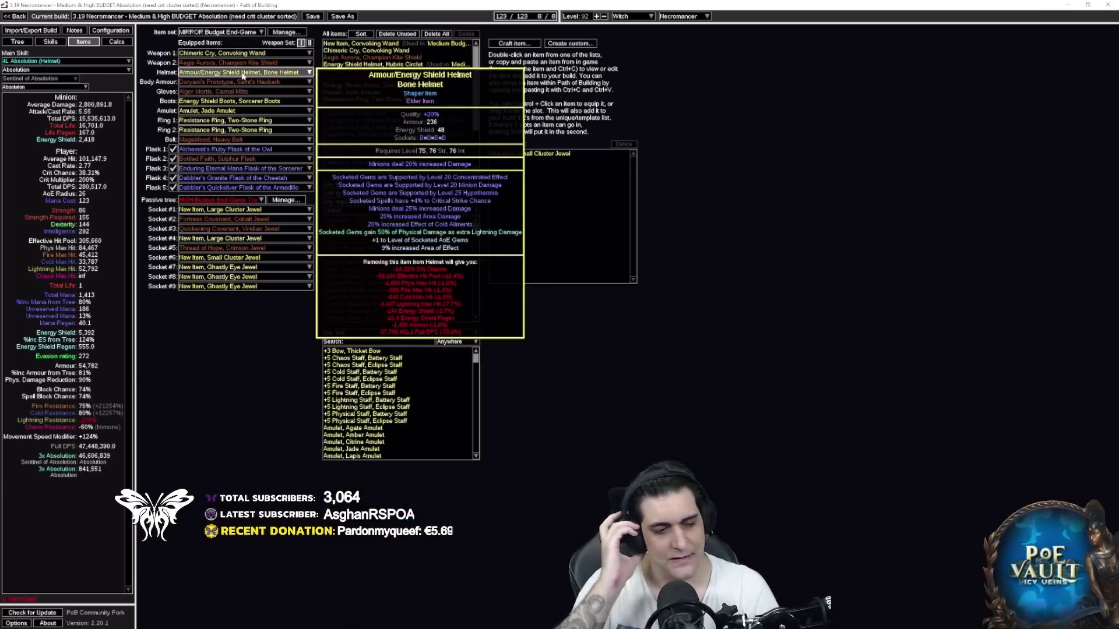
{"action": "left_click", "coordinate": [221, 32]}
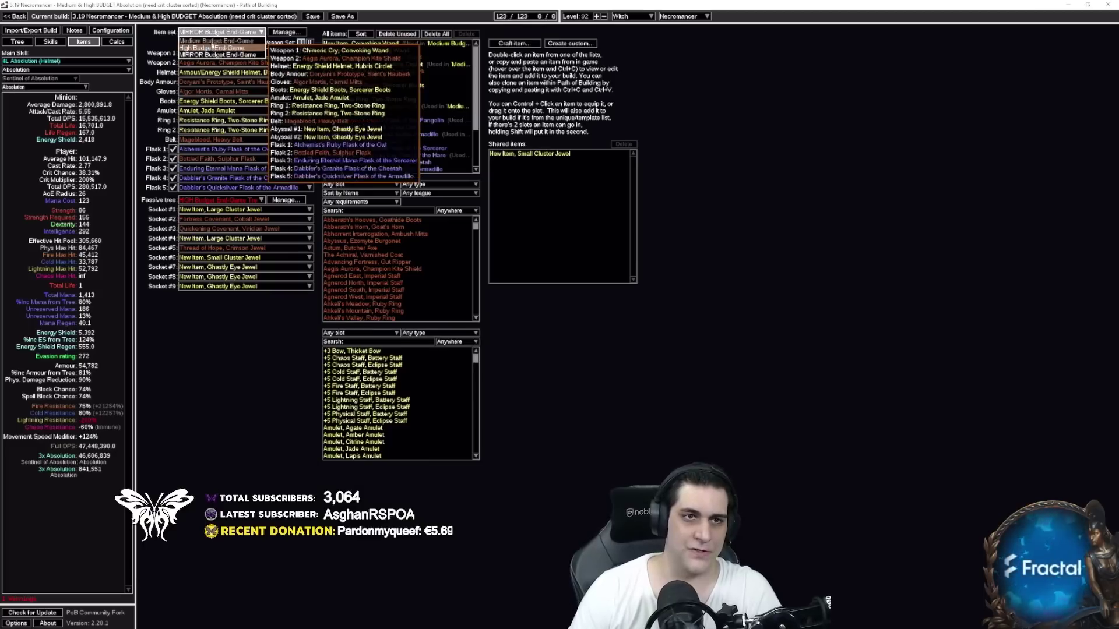
{"action": "left_click", "coordinate": [214, 43]}
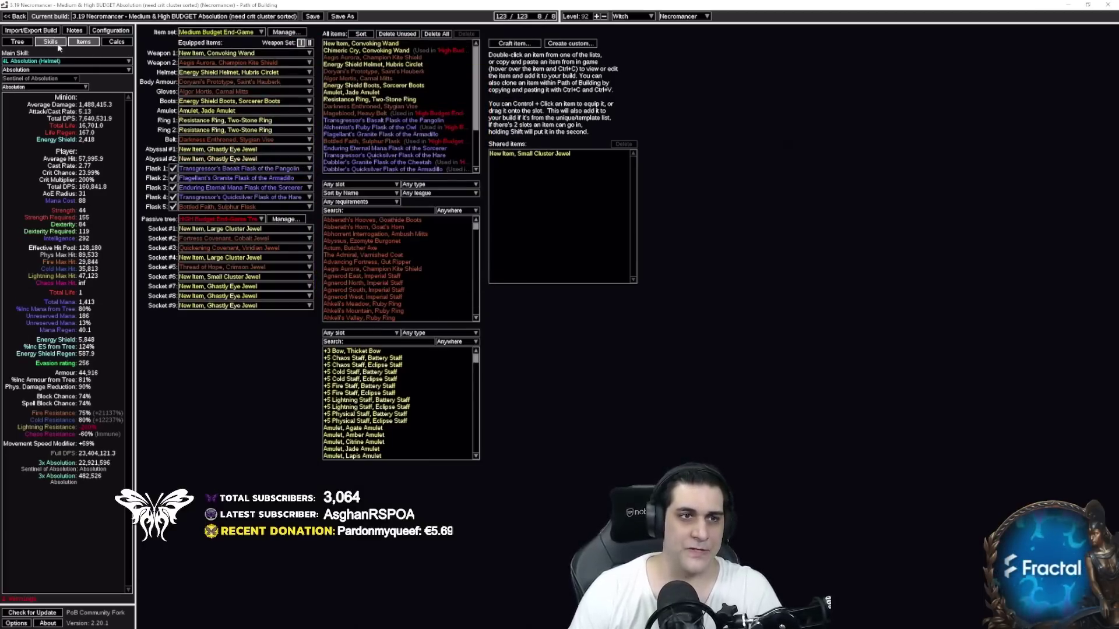
{"action": "left_click", "coordinate": [17, 43]}
{"action": "left_click", "coordinate": [187, 623]}
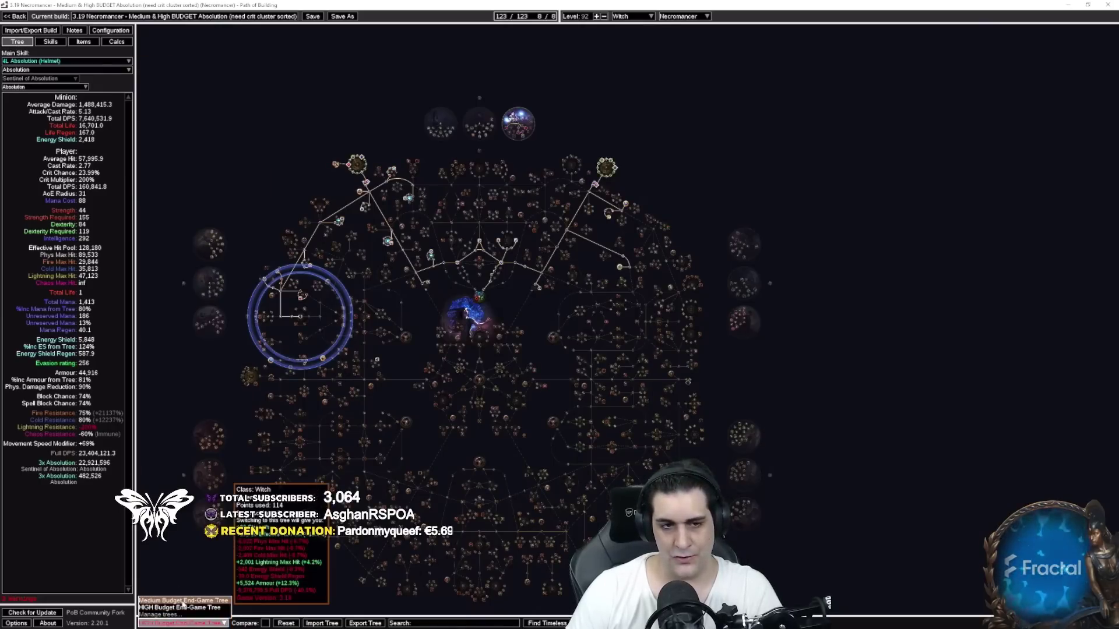
Step: Switch back to the Medium Budget End-Game Tree (114/123 points) and save the build
{"action": "left_click", "coordinate": [184, 605]}
{"action": "left_click_drag", "start_coordinate": [438, 342], "coordinate": [458, 350]}
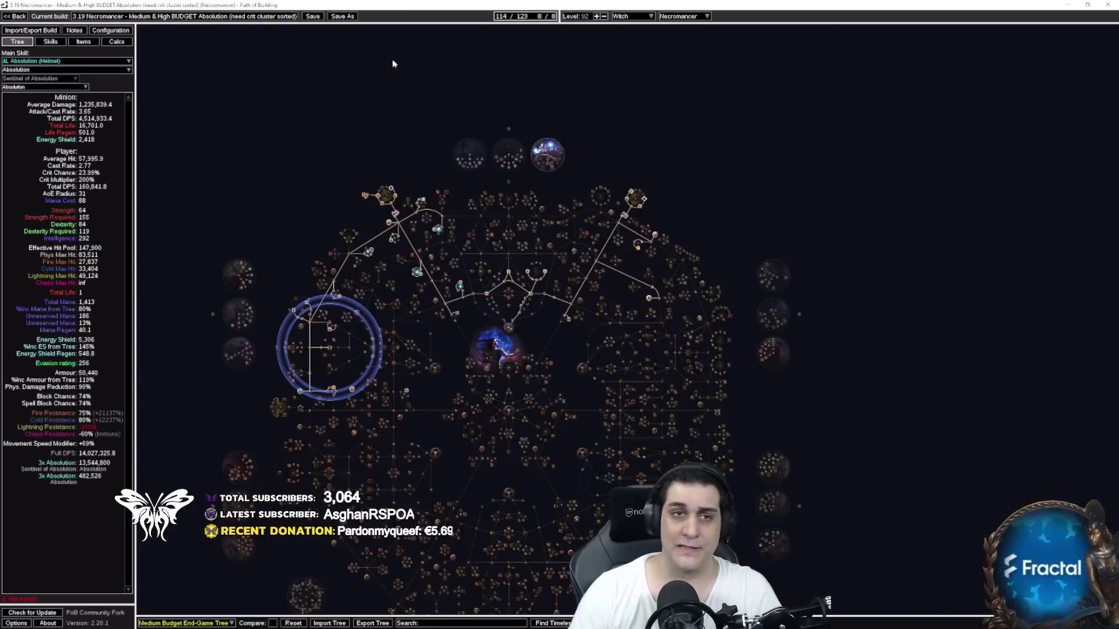
{"action": "left_click", "coordinate": [313, 16]}
{"action": "left_click_drag", "start_coordinate": [330, 140], "coordinate": [309, 114]}
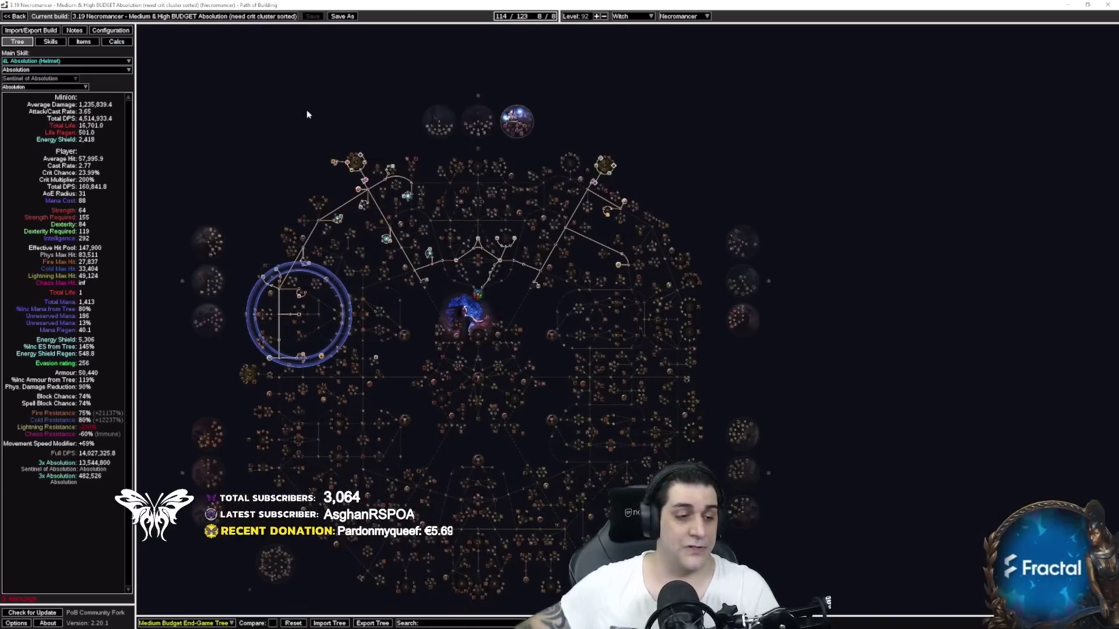